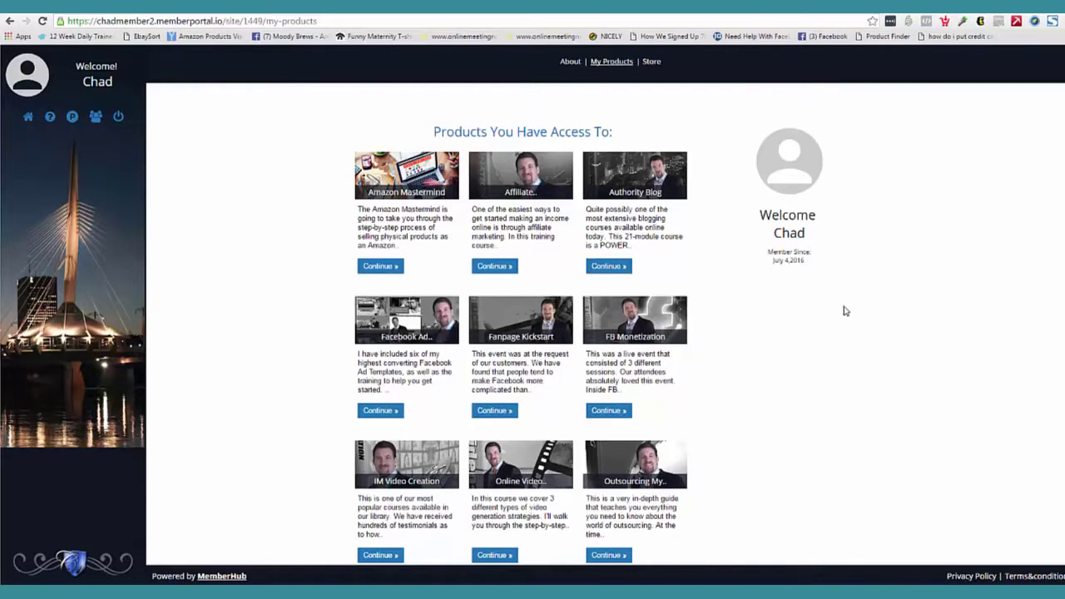
Step: Open the Amazon Mastermind course and scroll through its modules, from The Mastermind Strategy to Finding Products To Sell
click(418, 189)
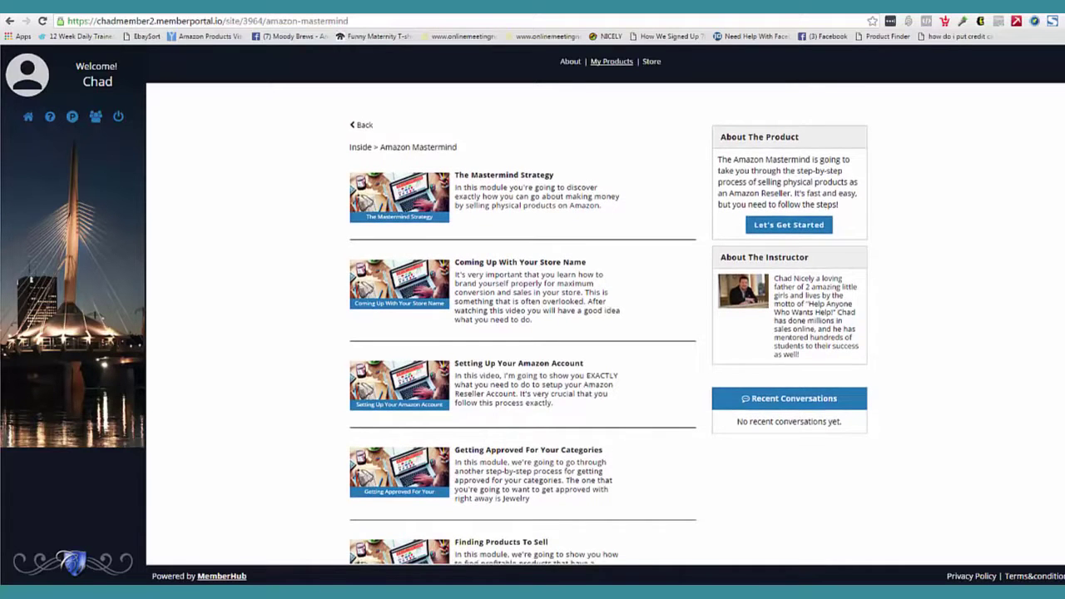
scroll(522, 333, down, 3)
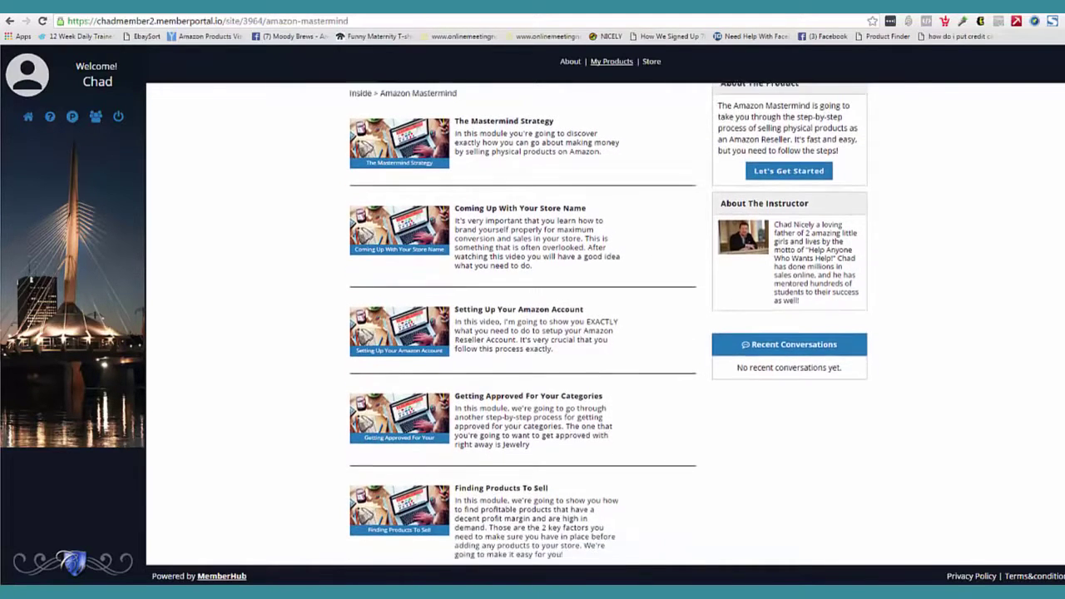
scroll(522, 333, down, 2)
scroll(522, 333, up, 5)
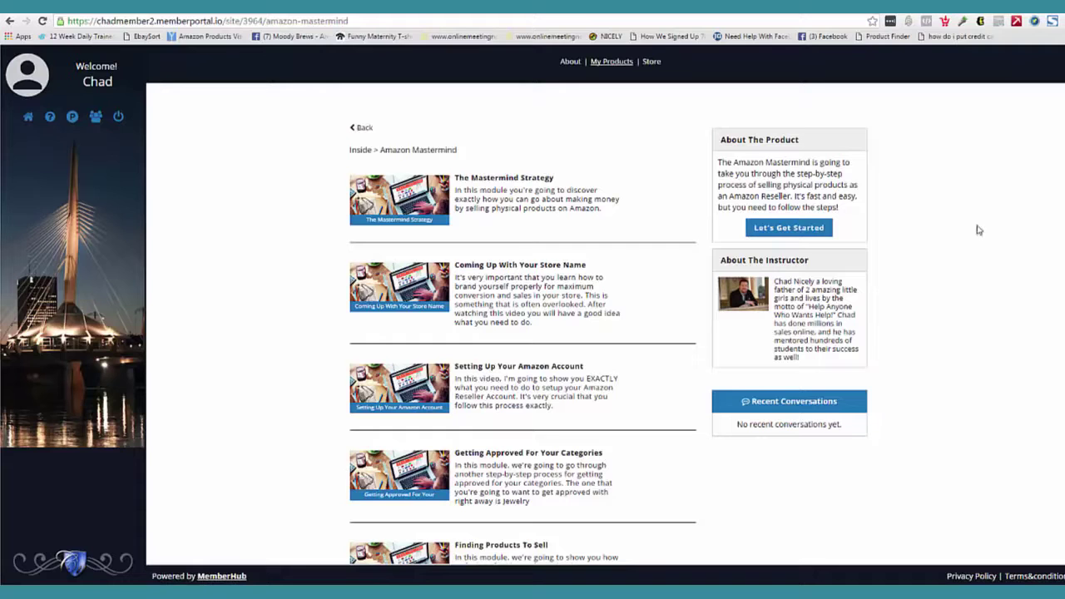
Step: Open The Mastermind Strategy module, review its intro video, and collapse the Karthiks Q&A section
click(422, 215)
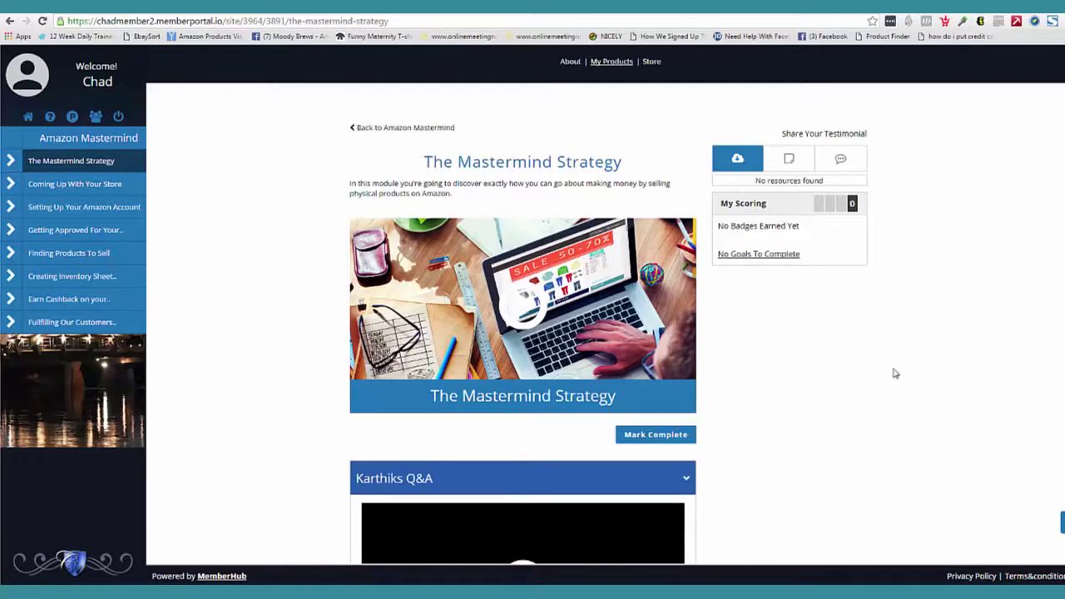
scroll(939, 178, down, 2)
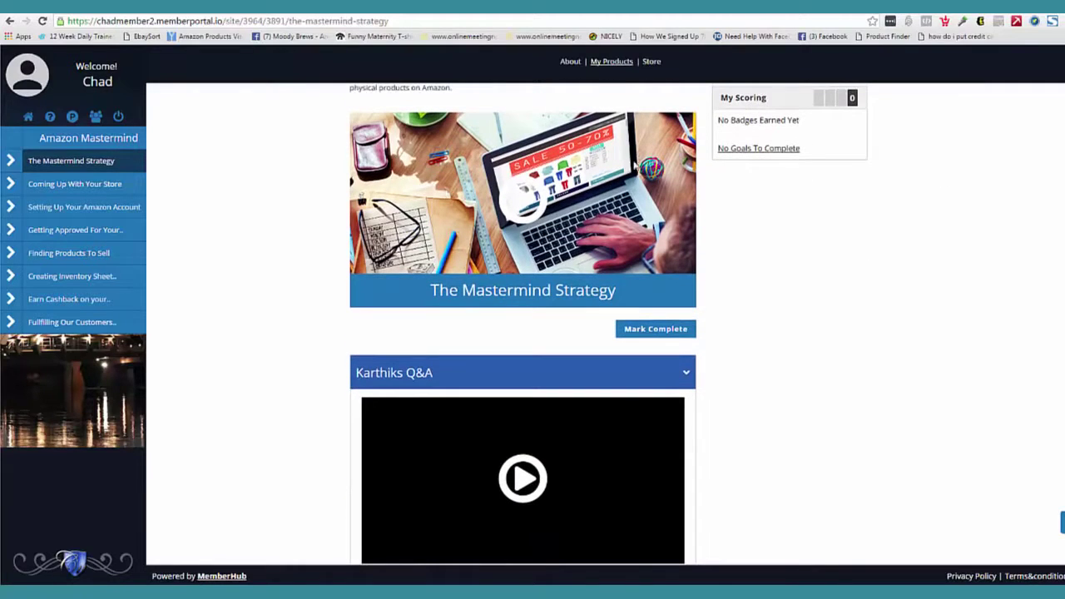
scroll(801, 315, up, 1)
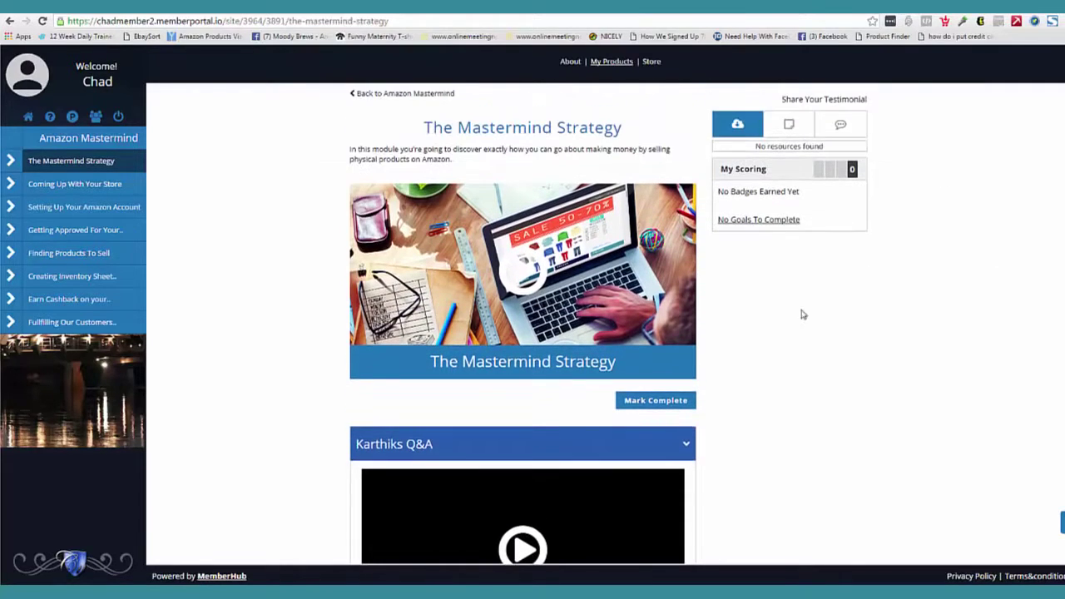
scroll(744, 357, down, 1)
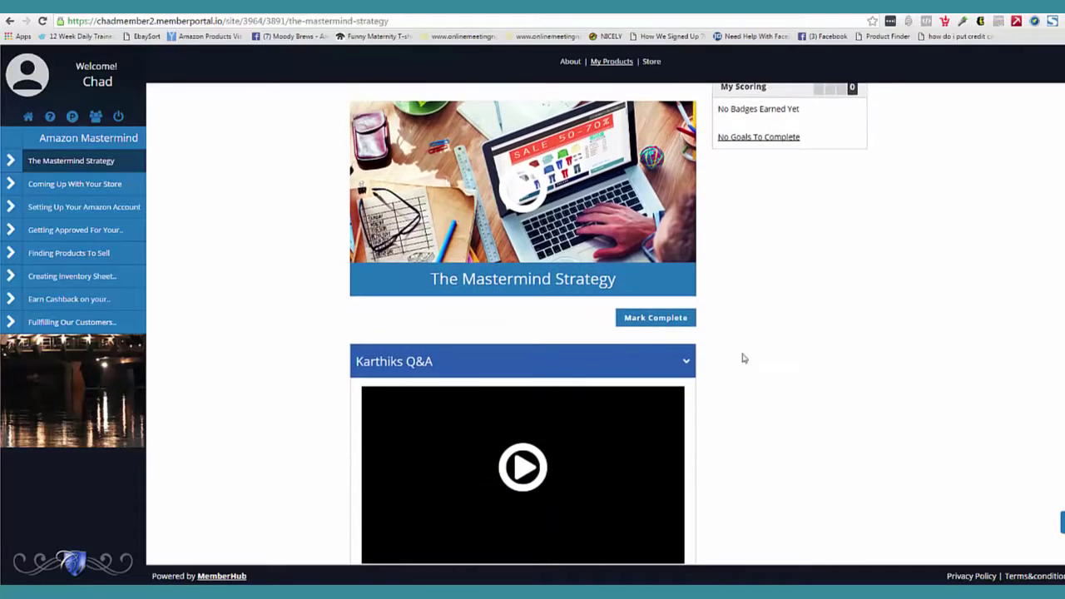
click(687, 364)
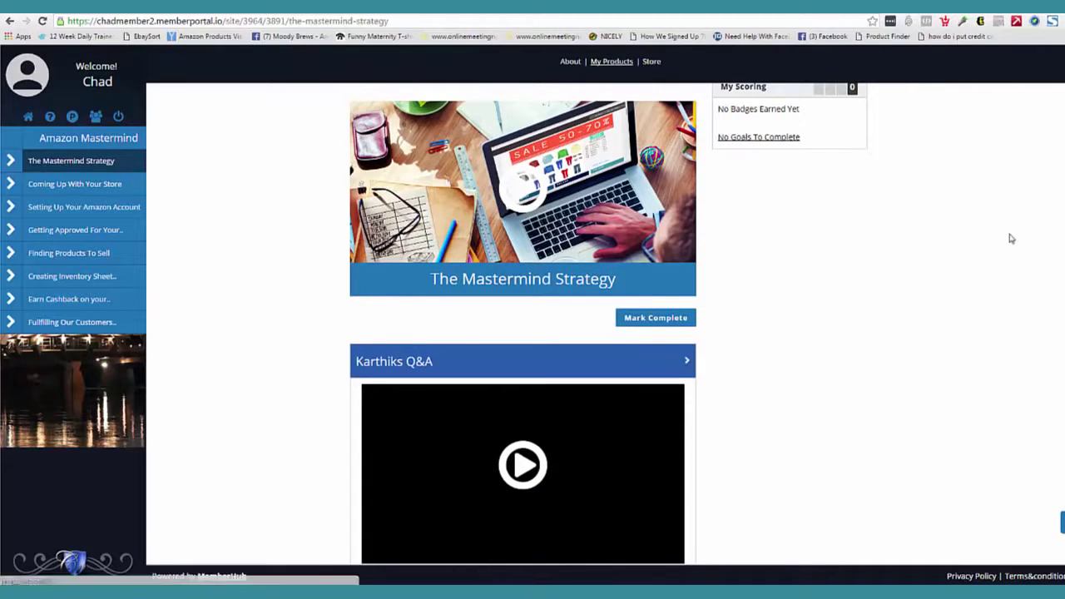
scroll(722, 304, down, 1)
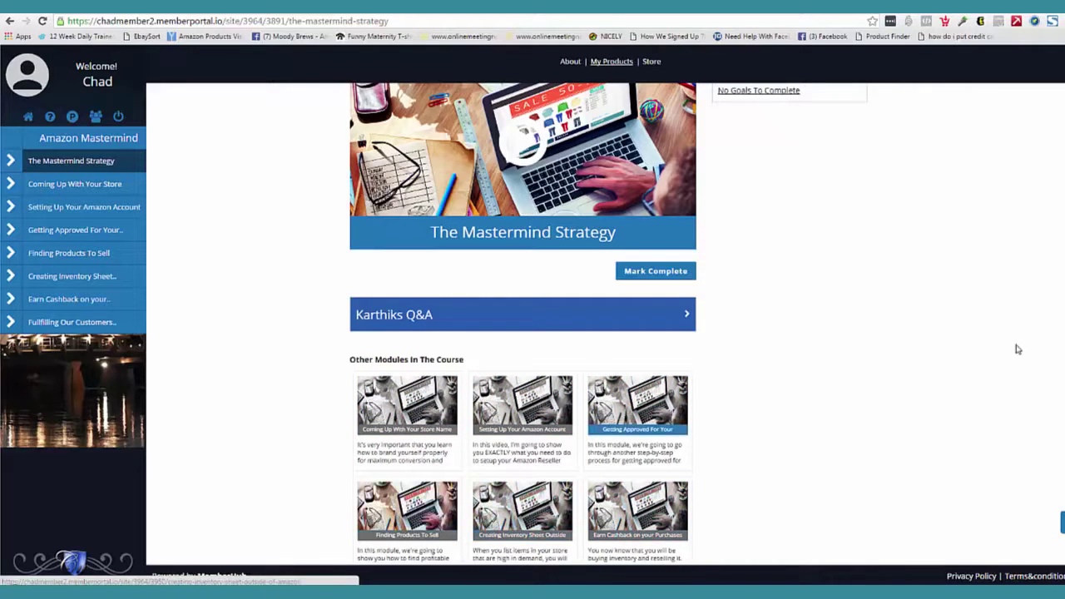
scroll(523, 332, down, 2)
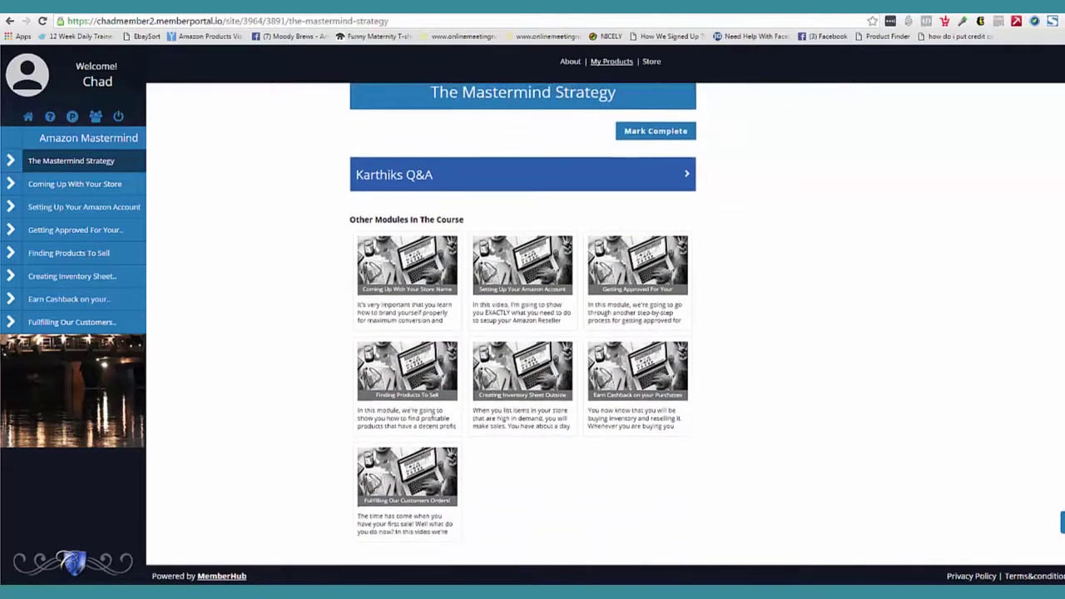
scroll(522, 333, up, 3)
scroll(522, 333, up, 2)
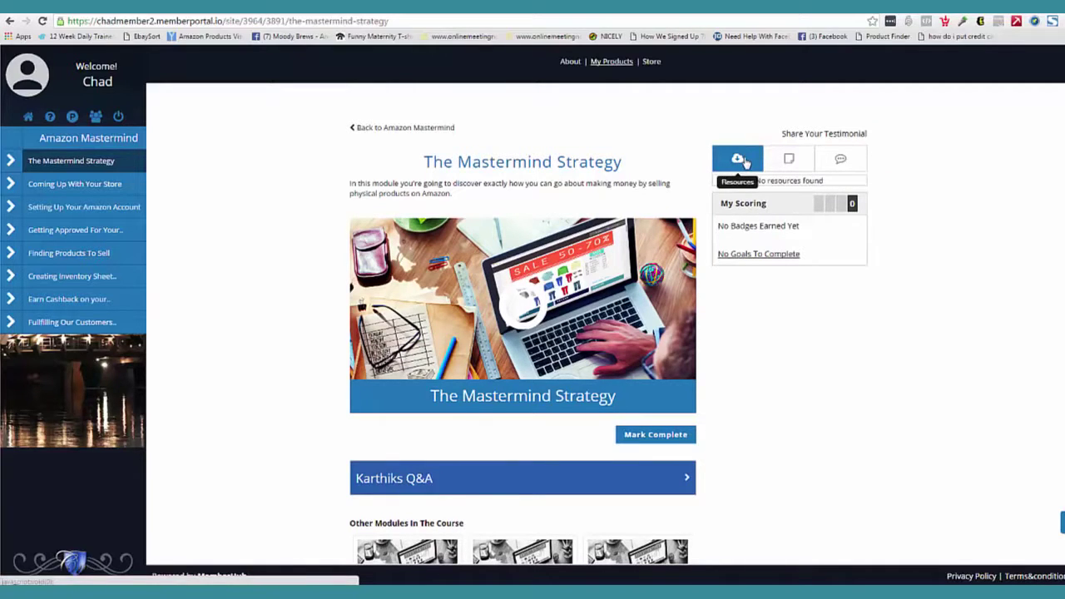
Step: Open the Coming Up With Your Store Name module, expand External URLs, and show its Notes
click(119, 183)
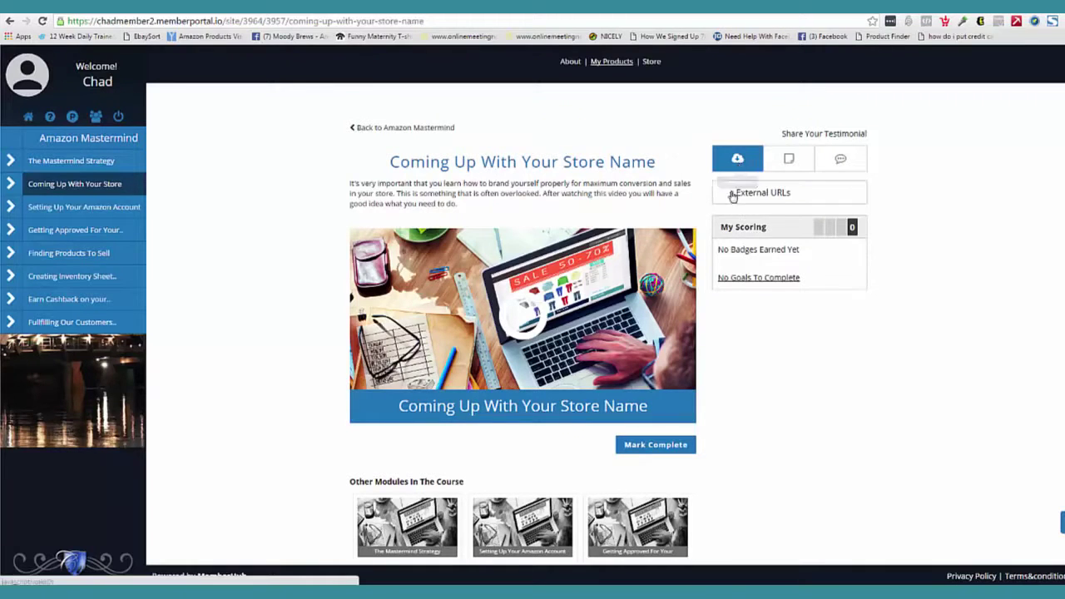
click(731, 195)
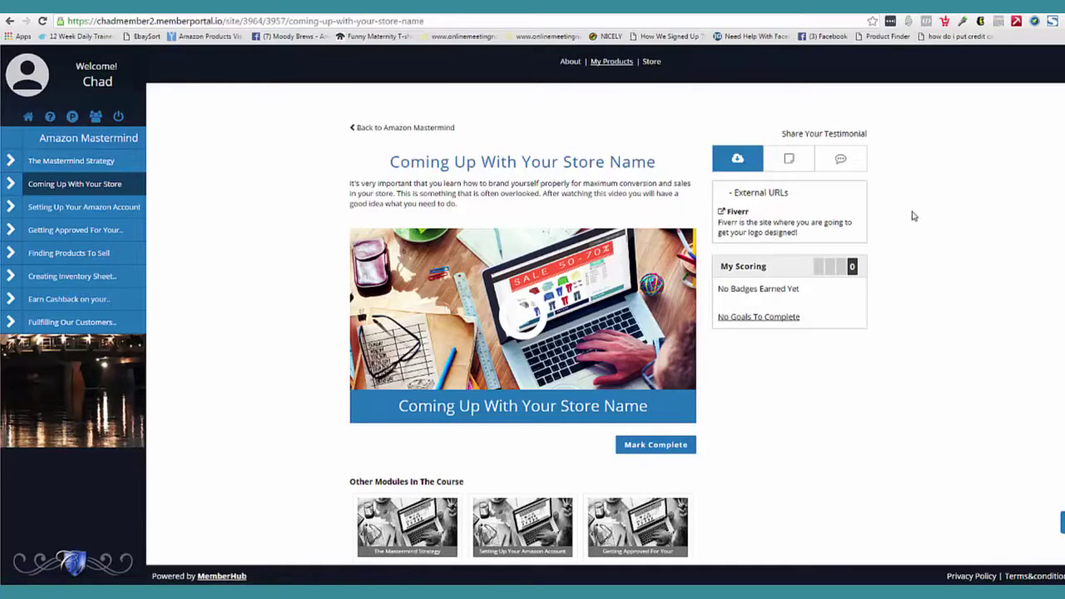
click(791, 161)
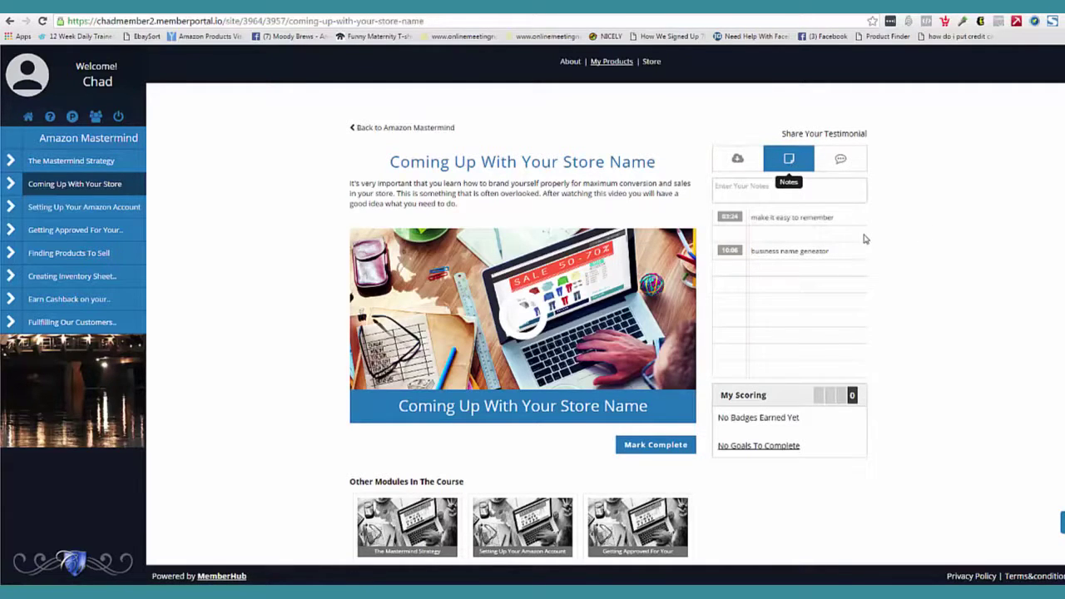
Step: Pause the video at 03:49 and save a new timestamped note about using Shopify
click(514, 317)
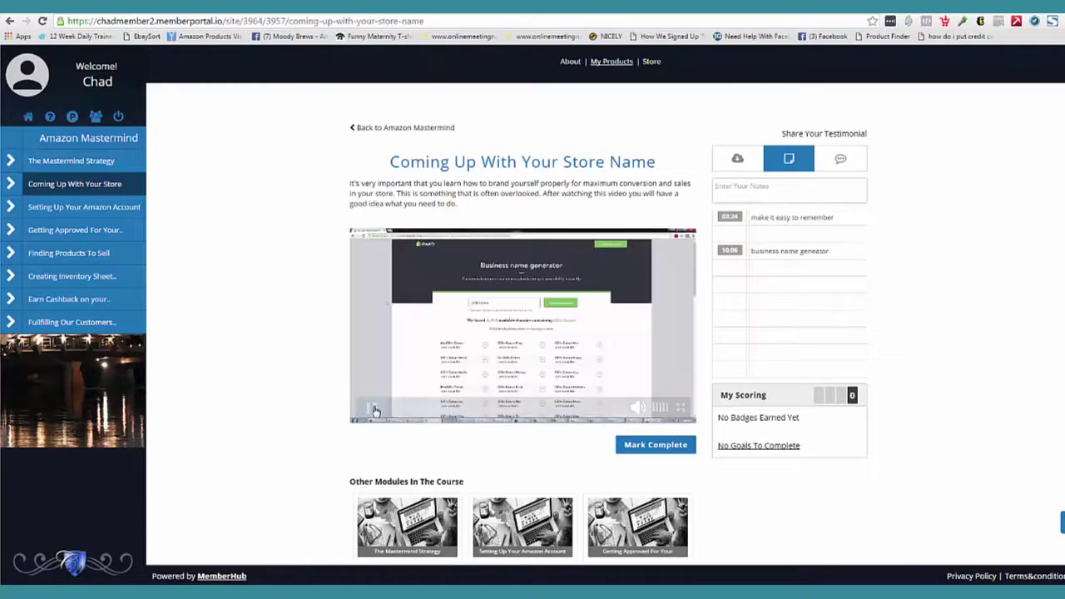
click(375, 409)
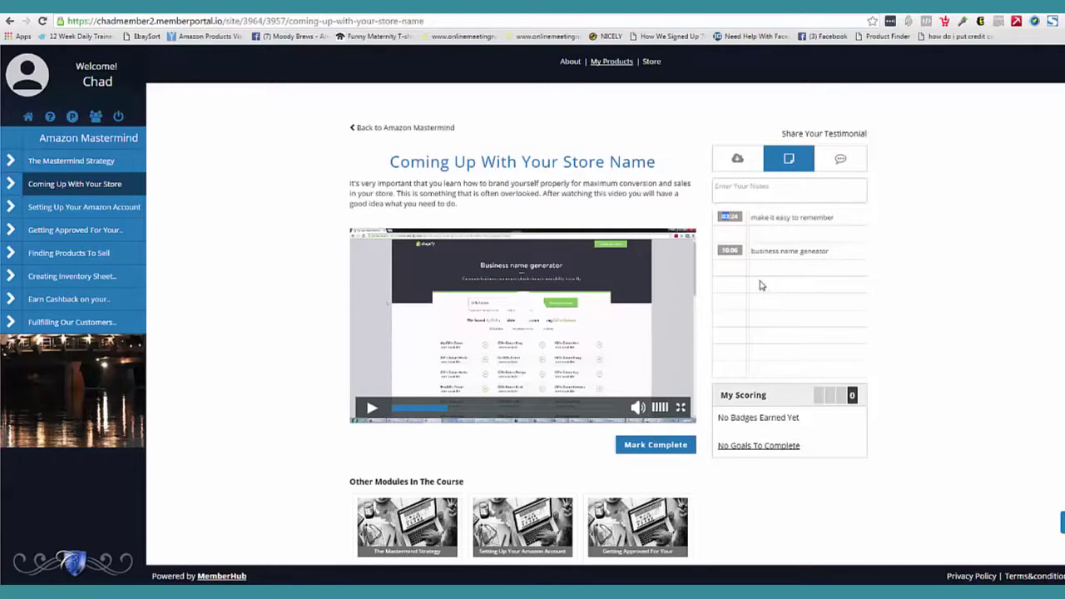
click(761, 196)
text(Chad uses shopify)
key(Return)
mouse_move(799, 287)
Step: Jump the video to the saved 03:24 and 10:06 note timestamps
click(729, 217)
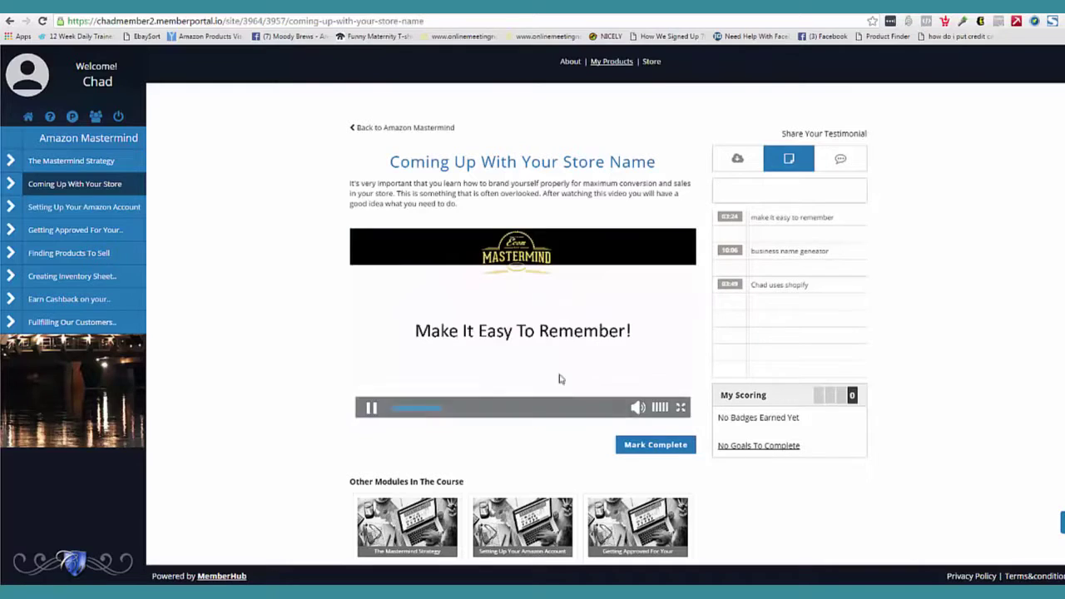
click(371, 406)
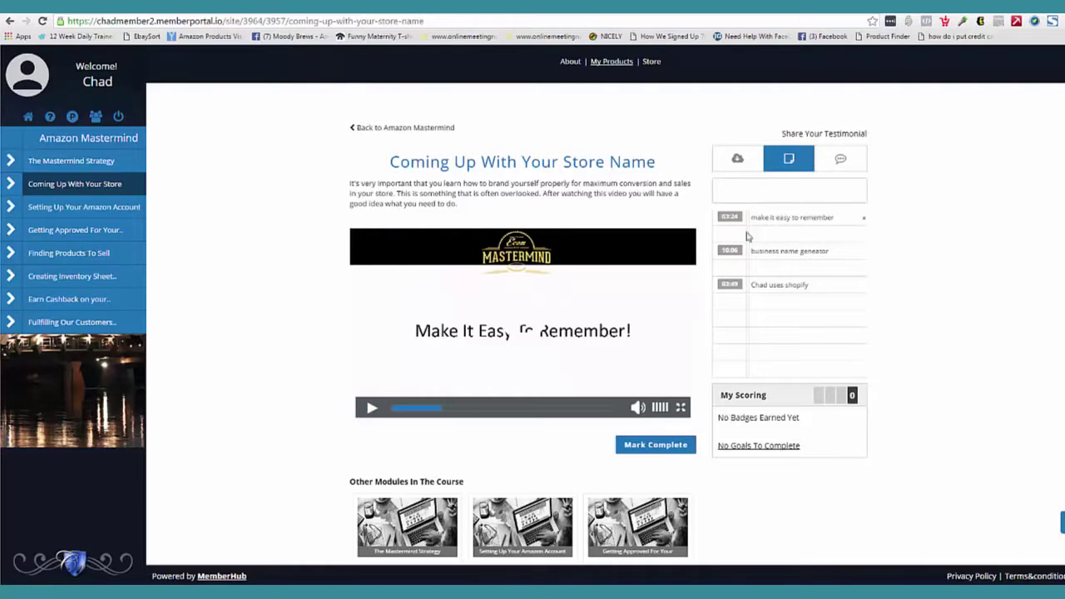
click(728, 250)
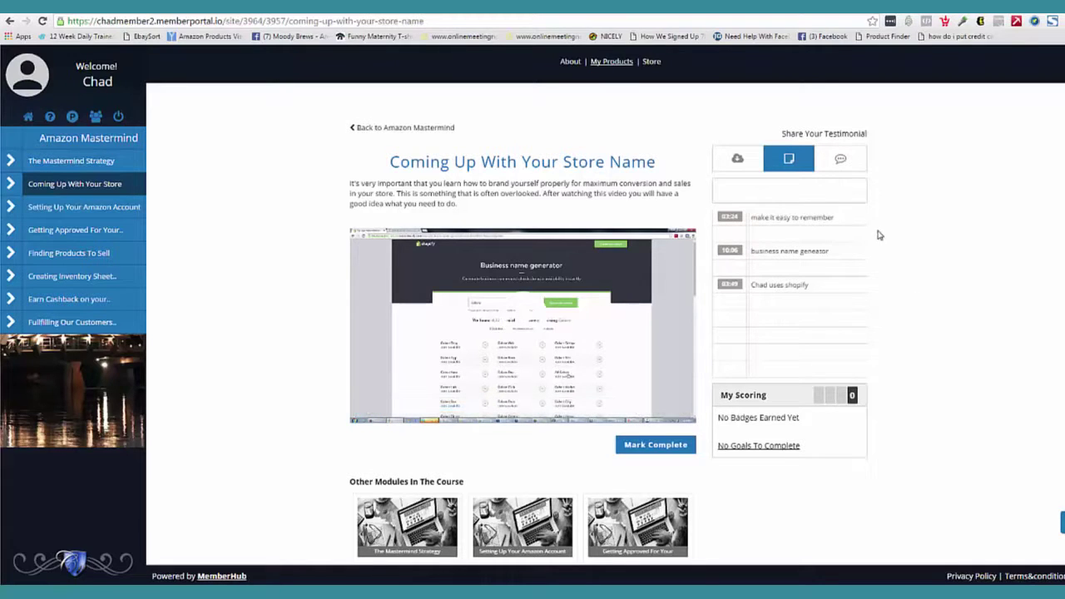
Step: Show the module's Discussions panel, which has no recent conversations yet
click(850, 163)
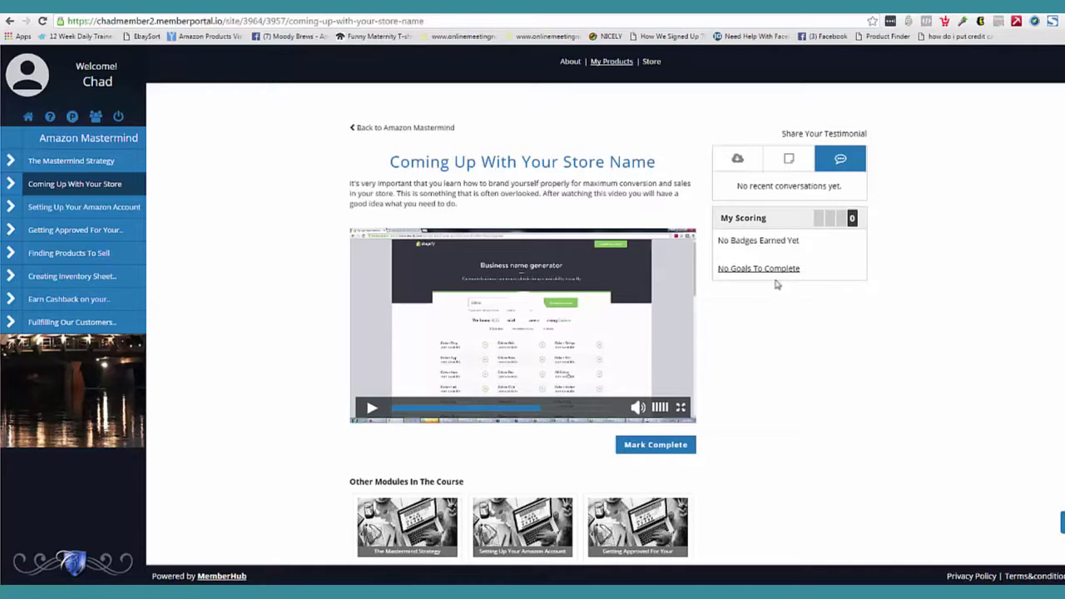
scroll(713, 200, down, 3)
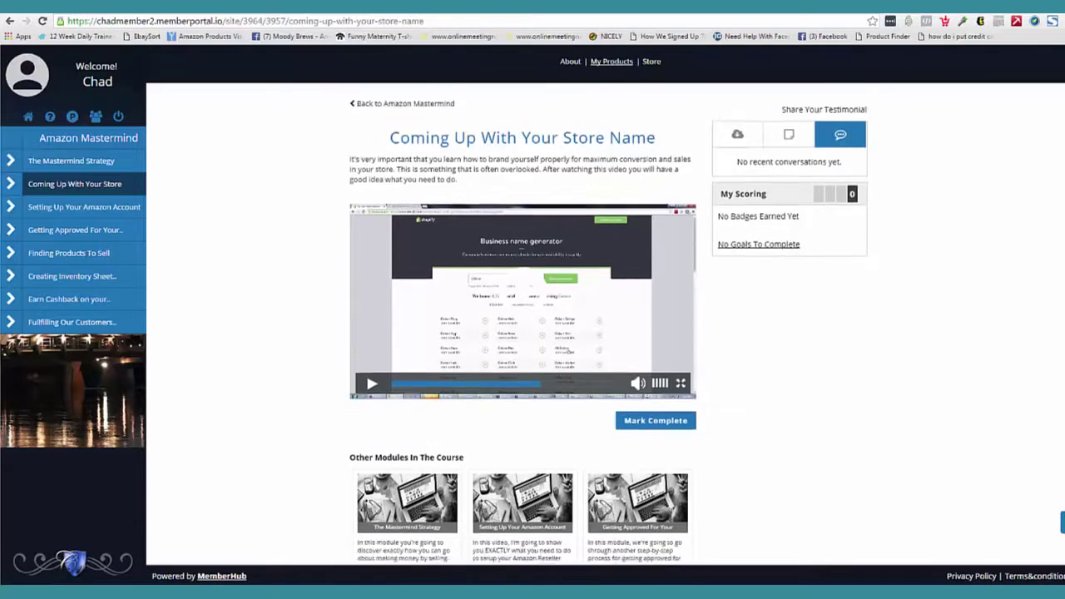
scroll(713, 201, up, 3)
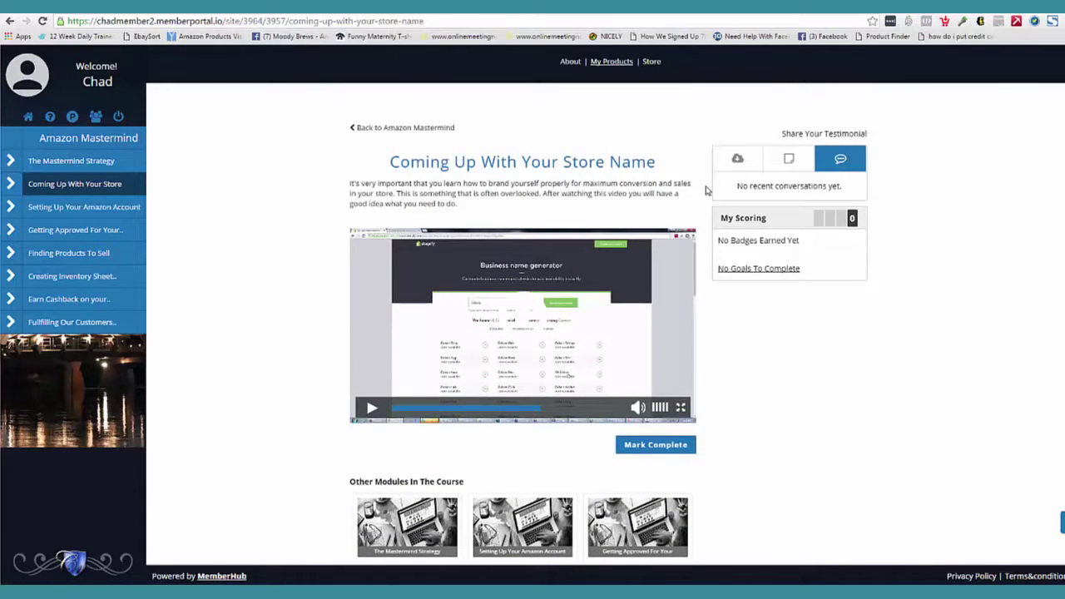
Step: Go to the membership's sales storefront and browse the full catalogue of course cards
click(652, 62)
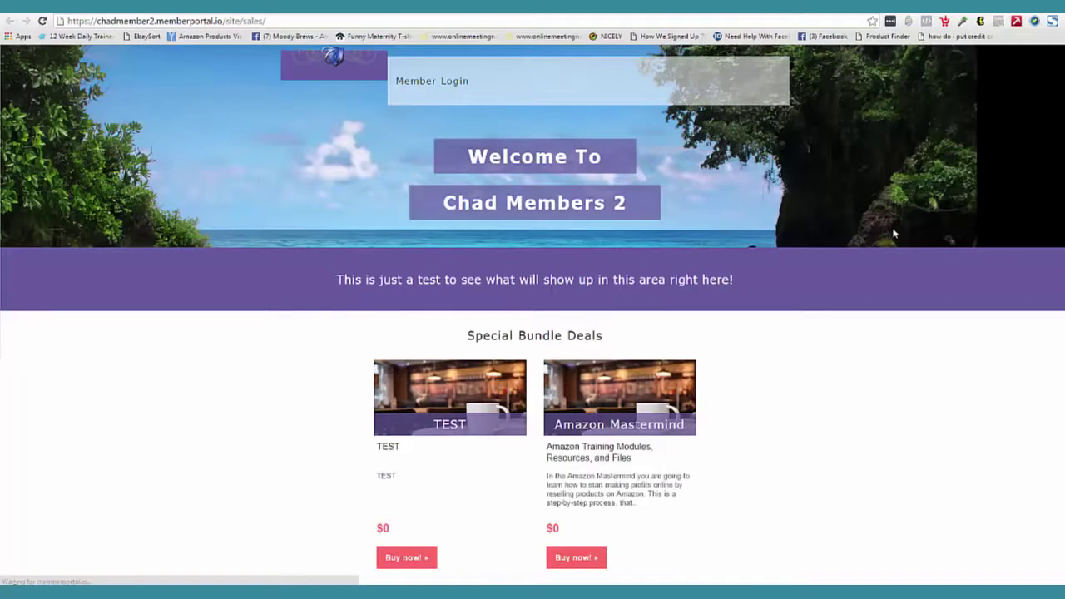
scroll(798, 186, down, 6)
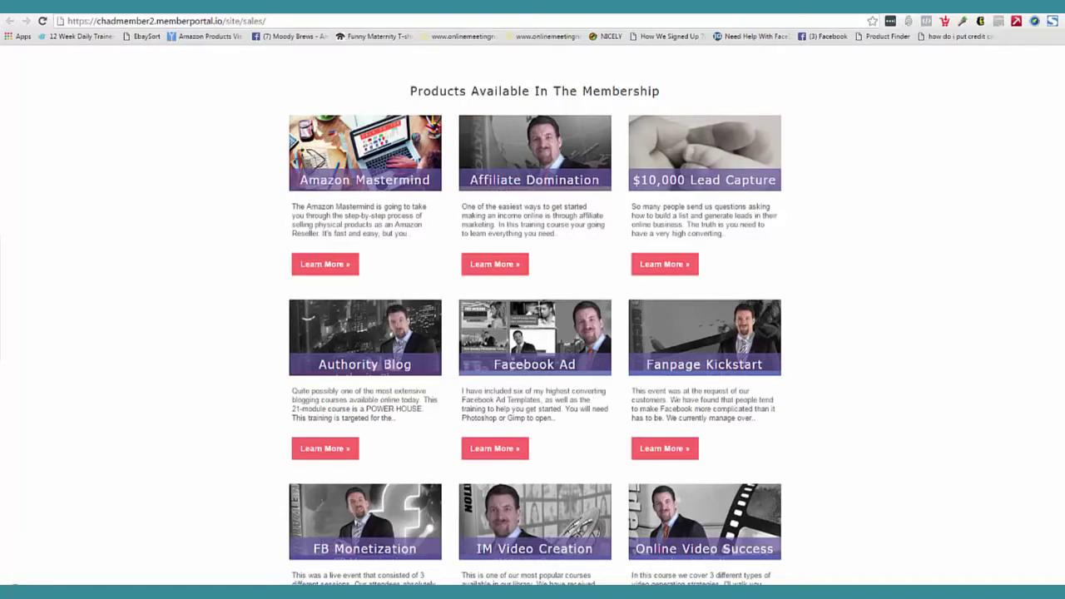
scroll(535, 316, down, 1)
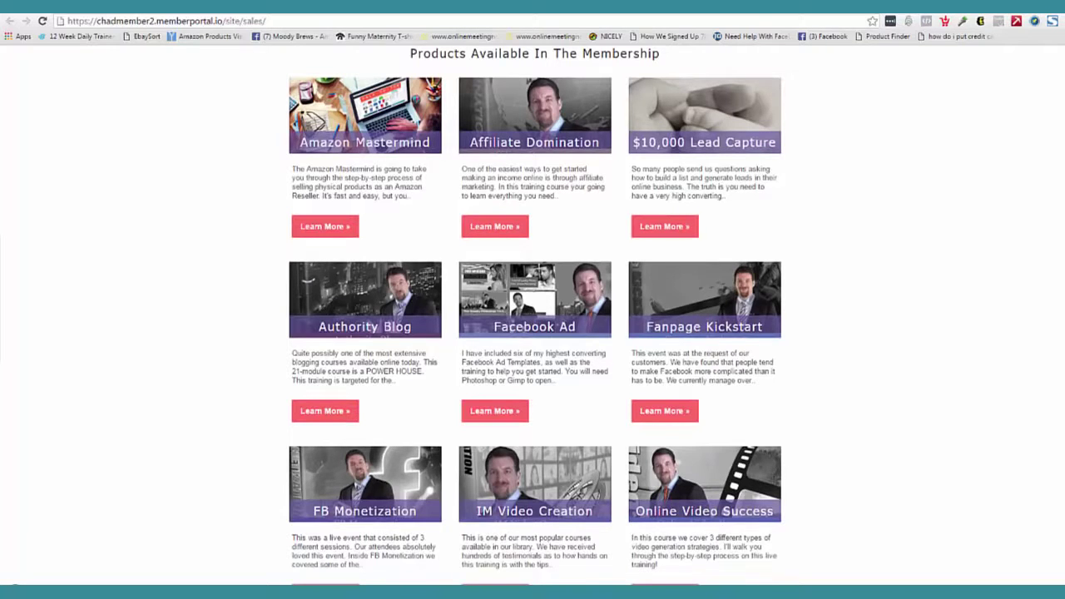
scroll(535, 316, up, 1)
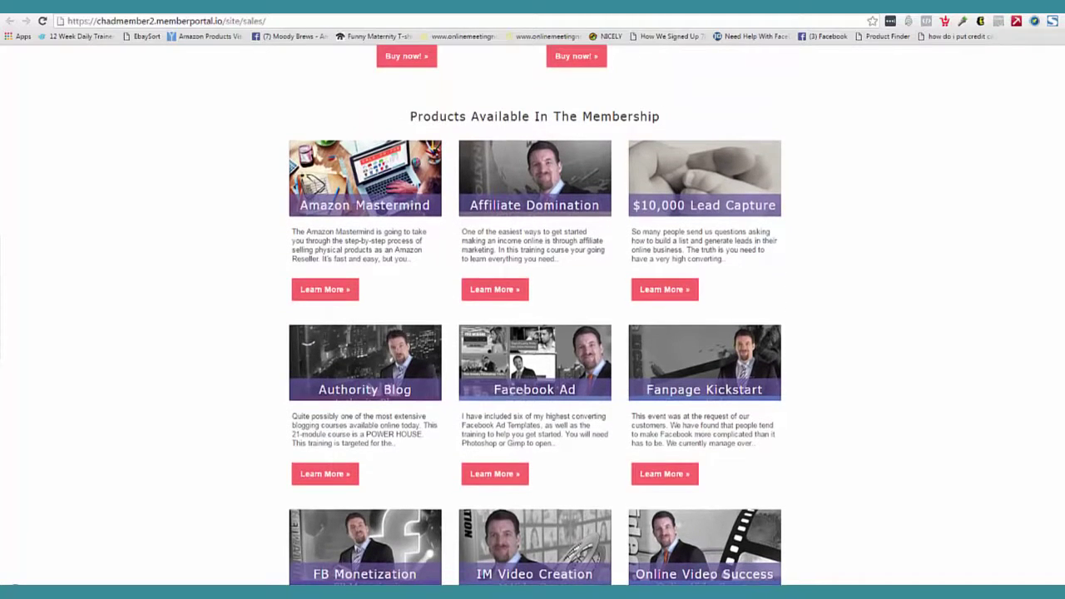
scroll(535, 316, up, 1)
scroll(535, 316, down, 4)
scroll(535, 317, up, 3)
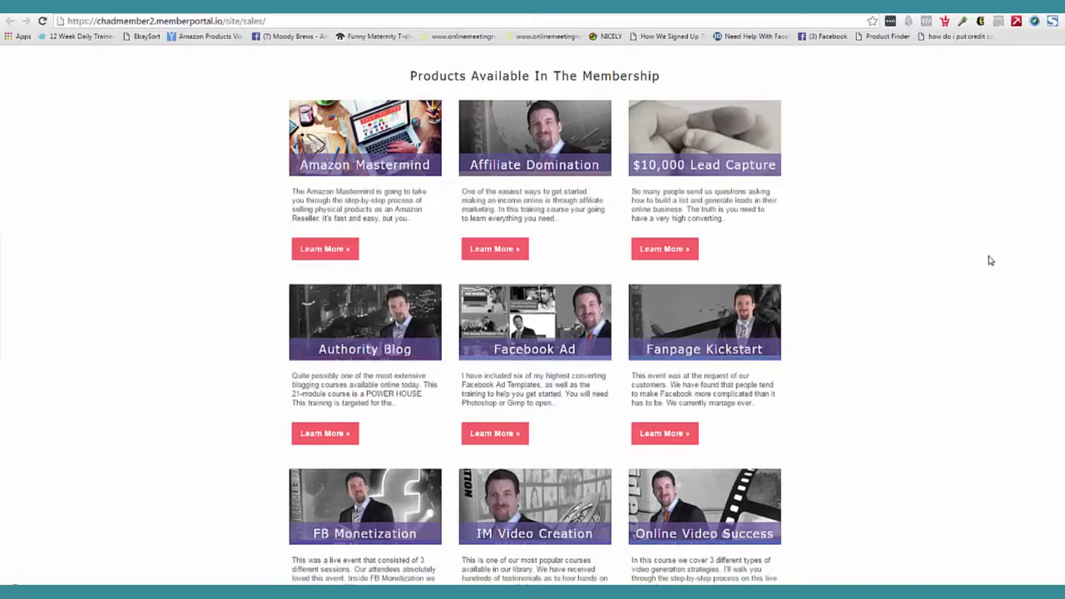
scroll(535, 316, down, 3)
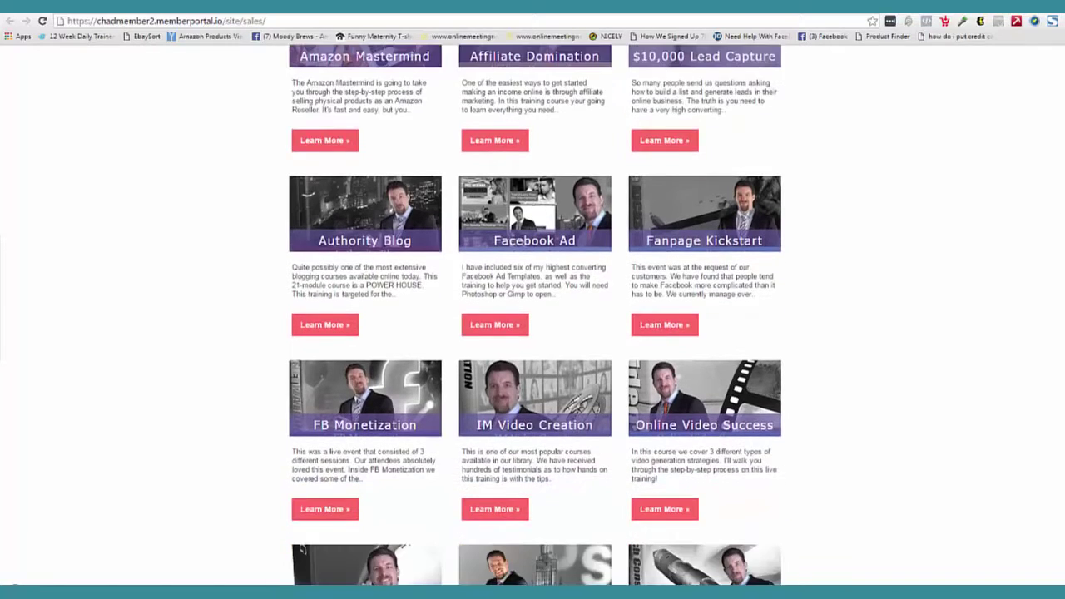
scroll(1059, 297, down, 6)
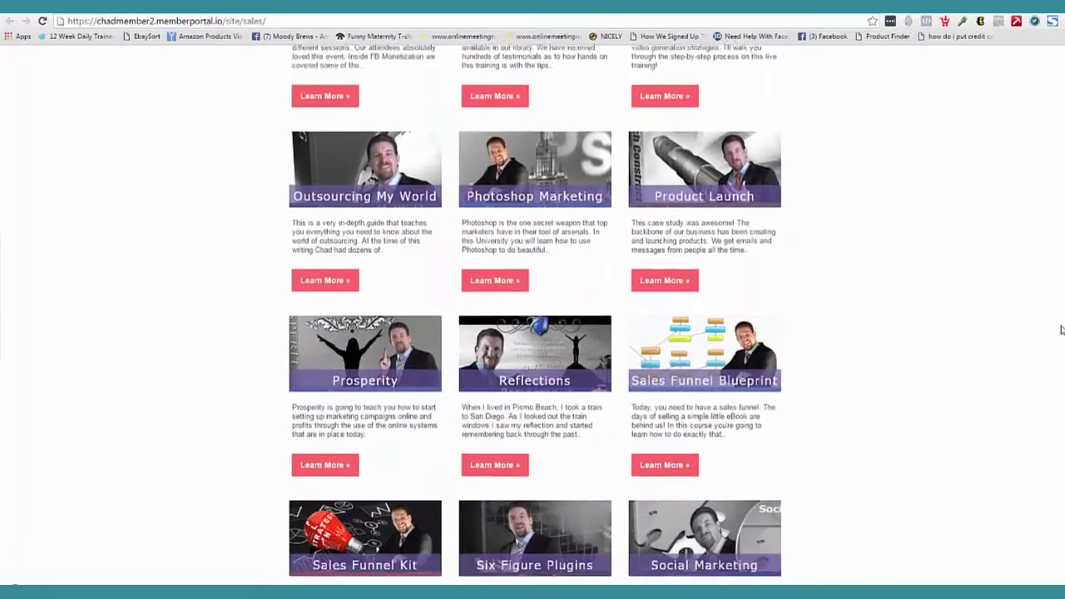
scroll(1060, 375, down, 2)
scroll(1061, 333, up, 8)
scroll(1063, 249, up, 2)
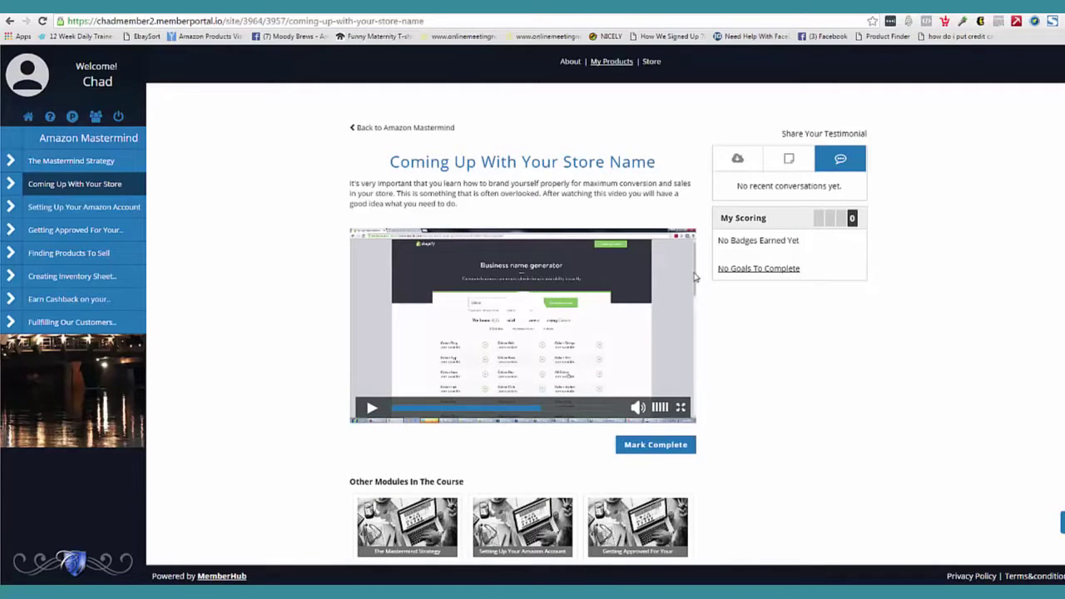
Step: In the admin membership setup, apply Theme 1 from Step 1 - Theme Selection
click(593, 7)
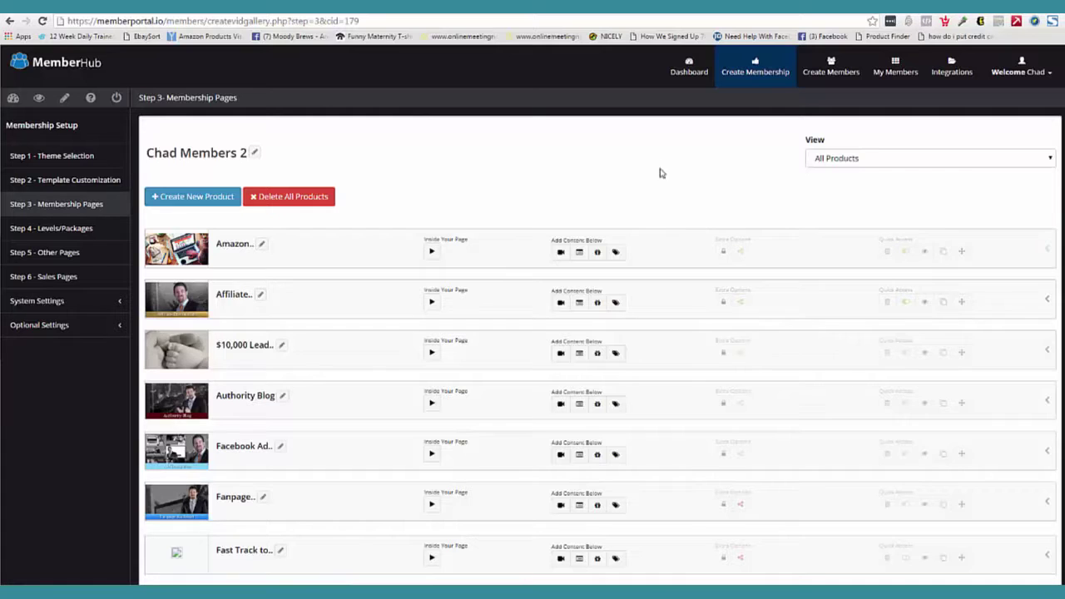
click(79, 158)
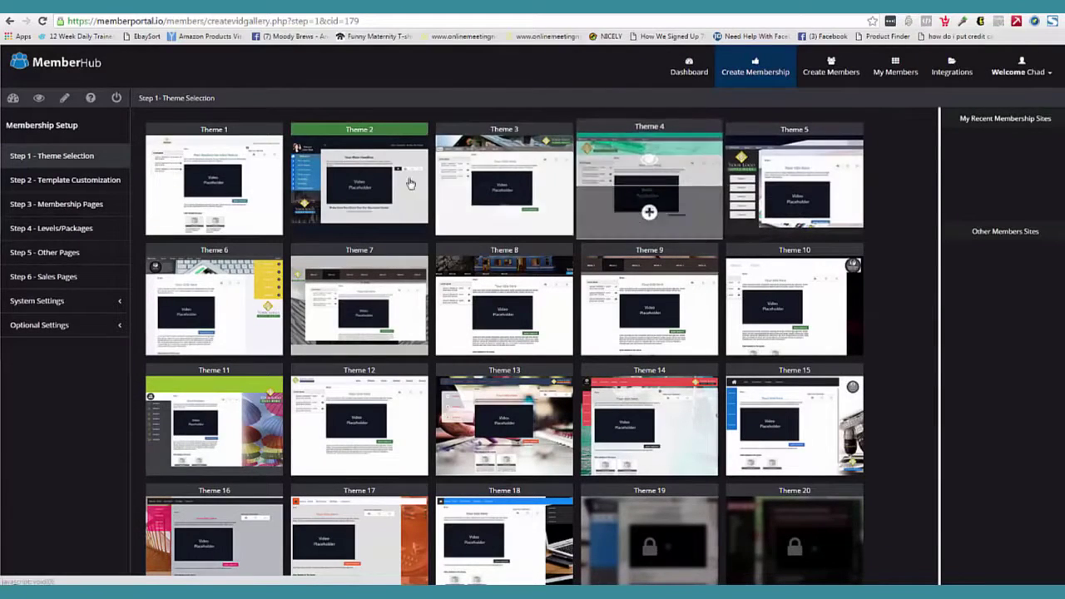
mouse_move(380, 183)
mouse_move(213, 214)
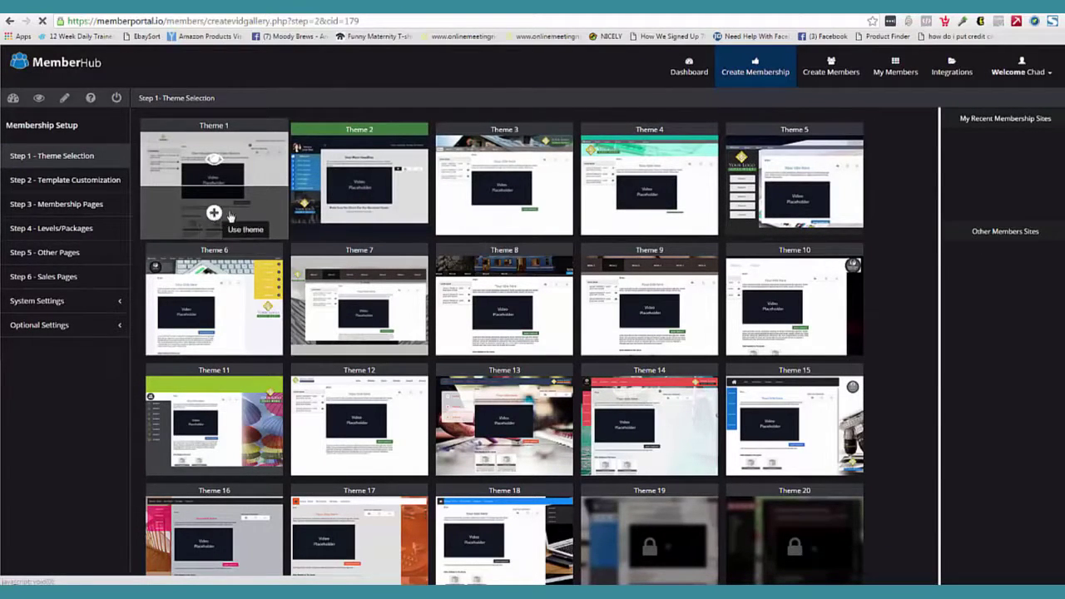
click(214, 213)
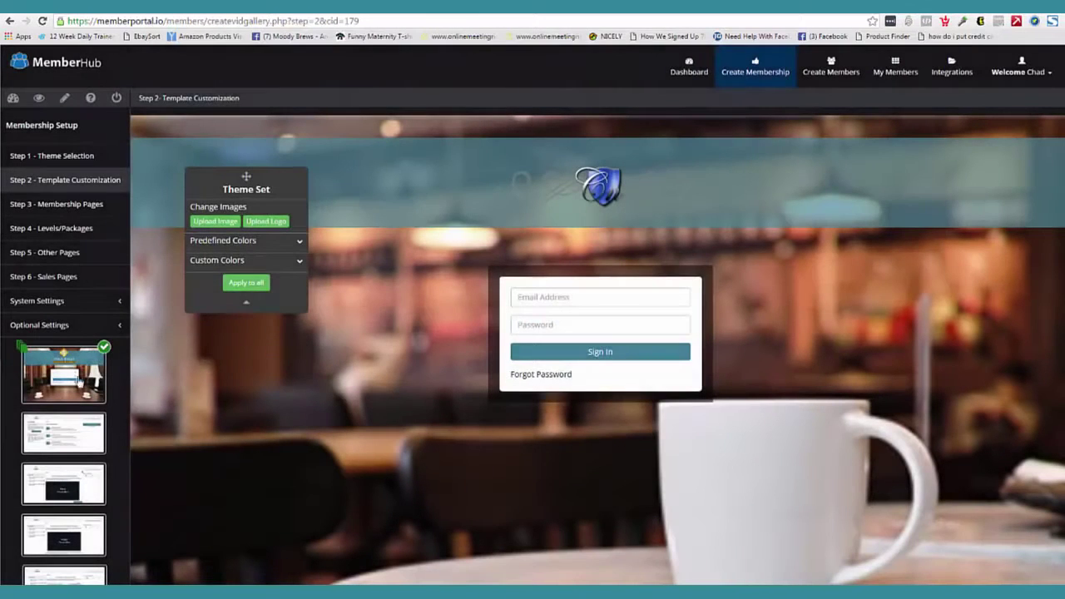
Step: Reload the member lesson page to check Theme 1, then return to Theme Selection
click(100, 345)
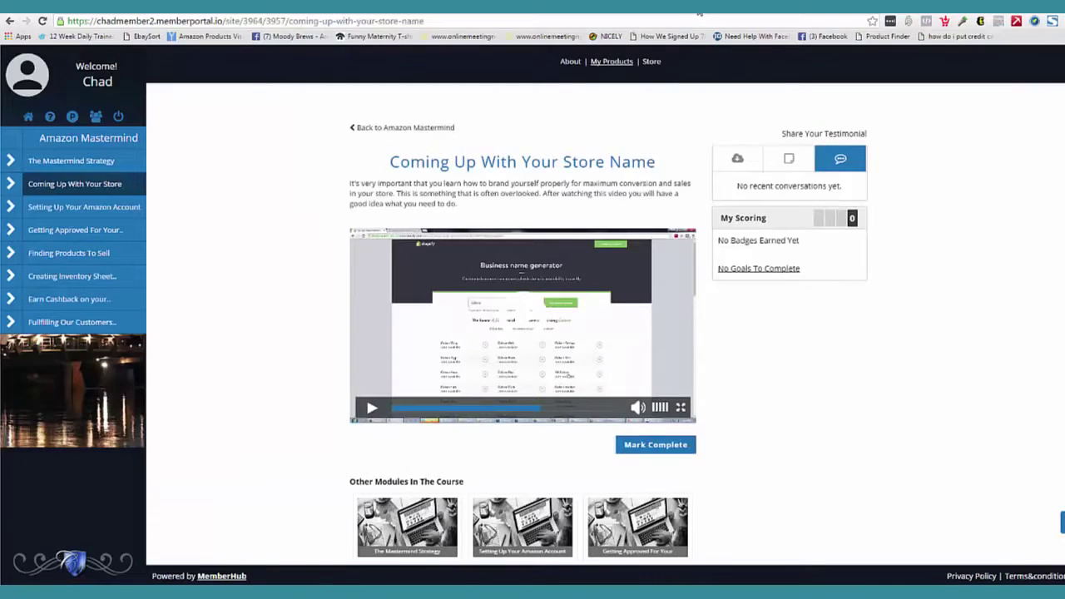
right_click(827, 308)
click(857, 342)
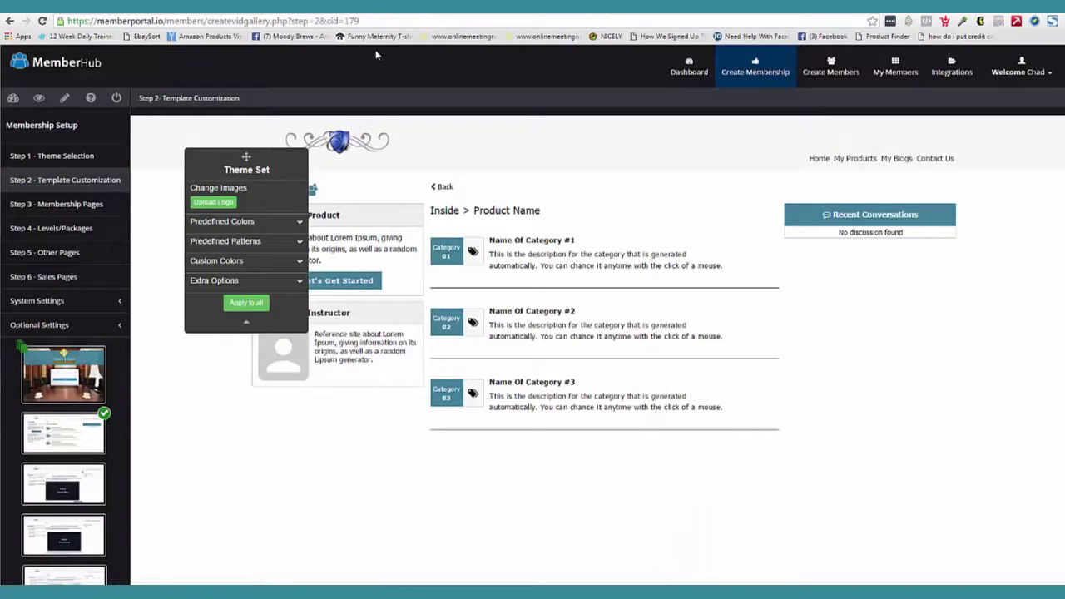
click(90, 155)
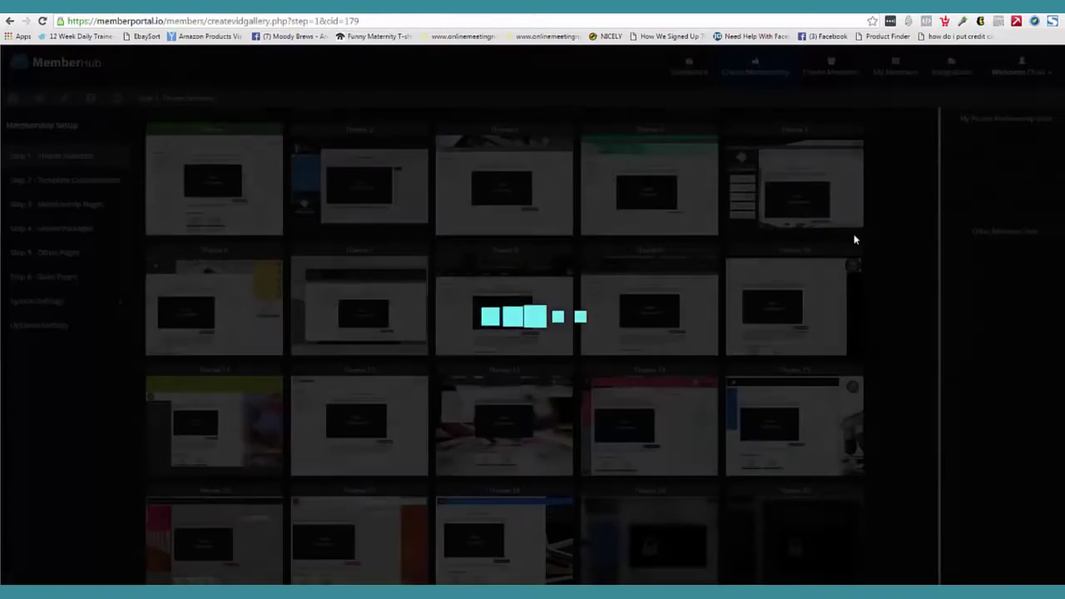
Step: Apply Theme 15 and reload the member lesson page to preview it
mouse_move(649, 441)
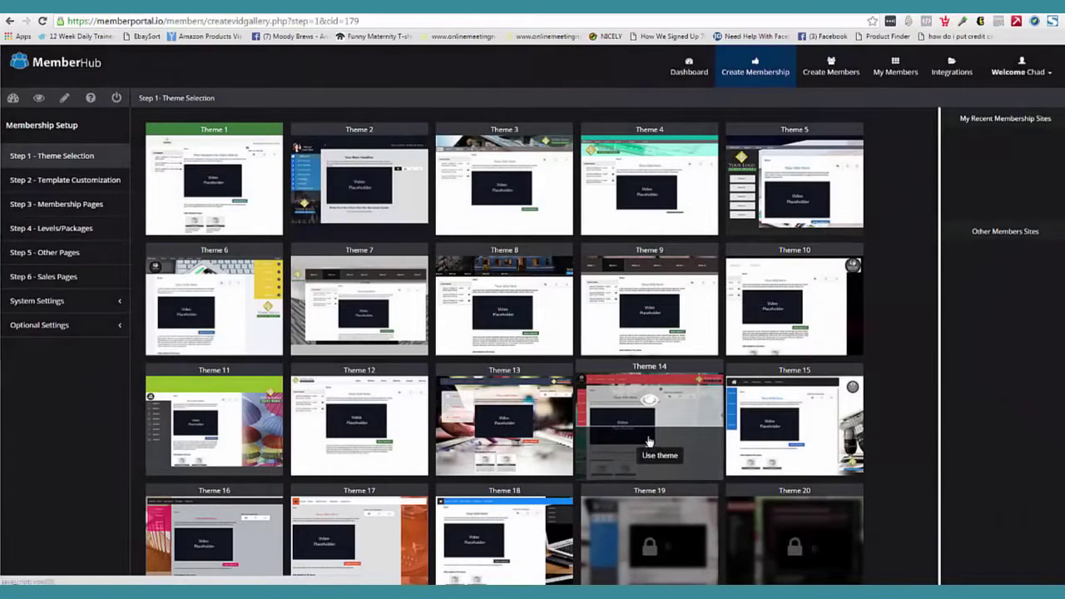
click(791, 453)
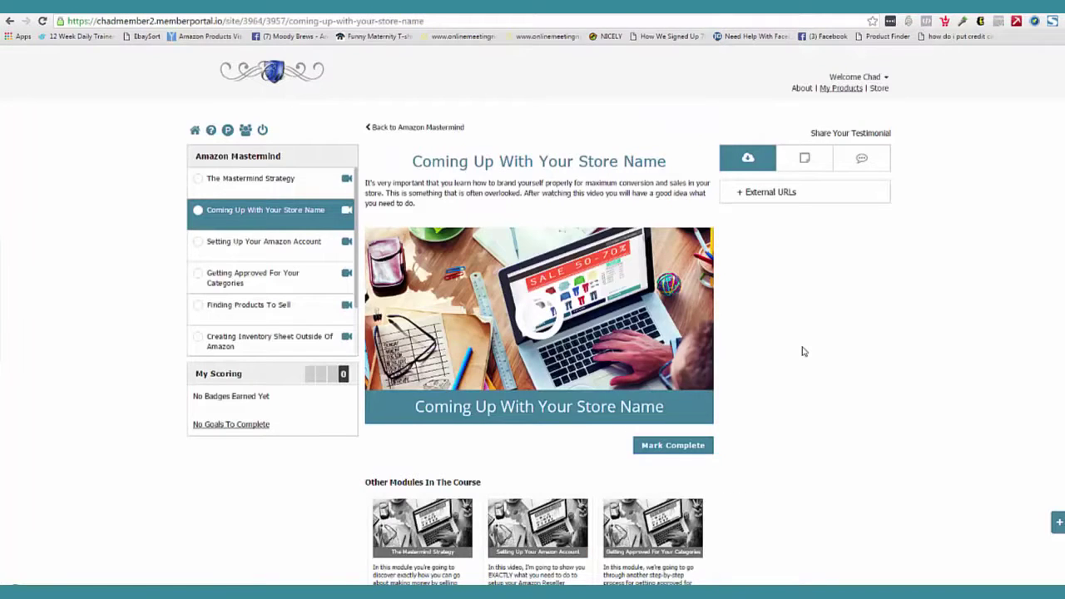
right_click(802, 348)
click(817, 382)
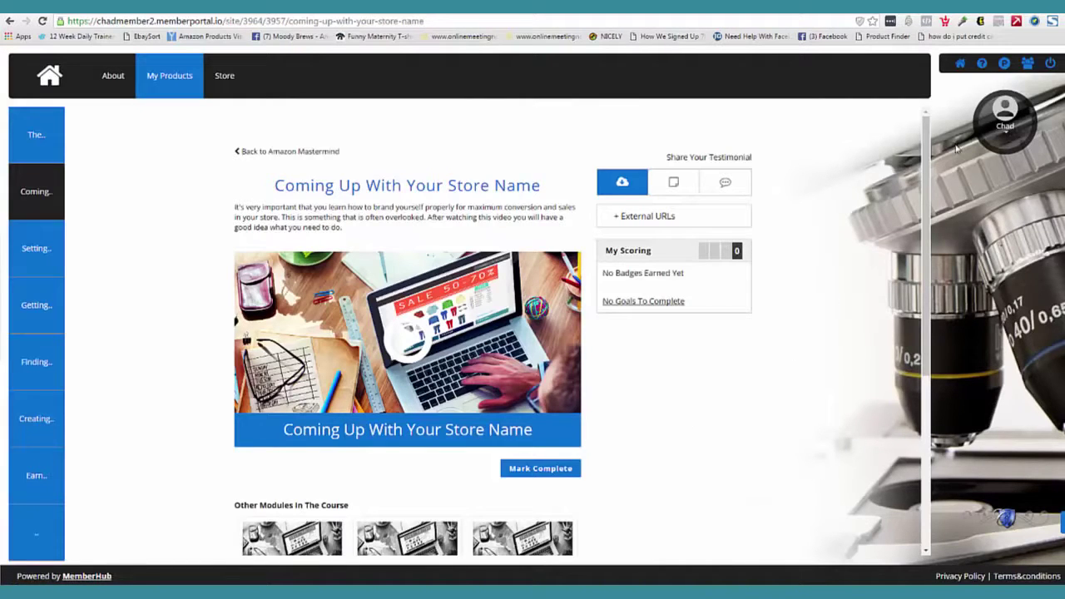
drag(926, 142, 948, 43)
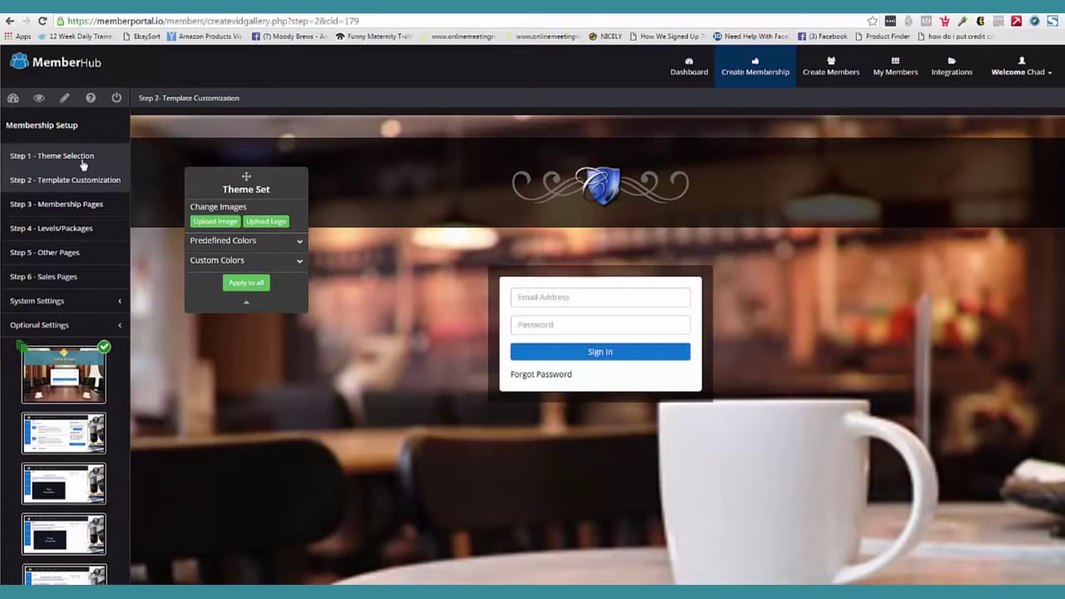
Step: Return to Theme Selection and switch the membership to Theme 2
click(83, 156)
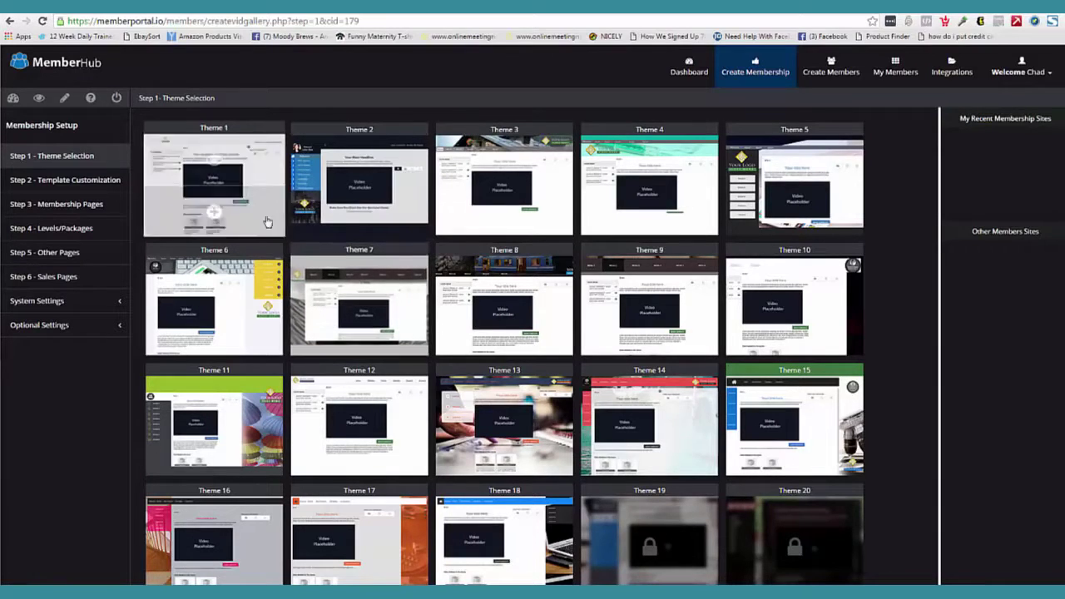
click(359, 215)
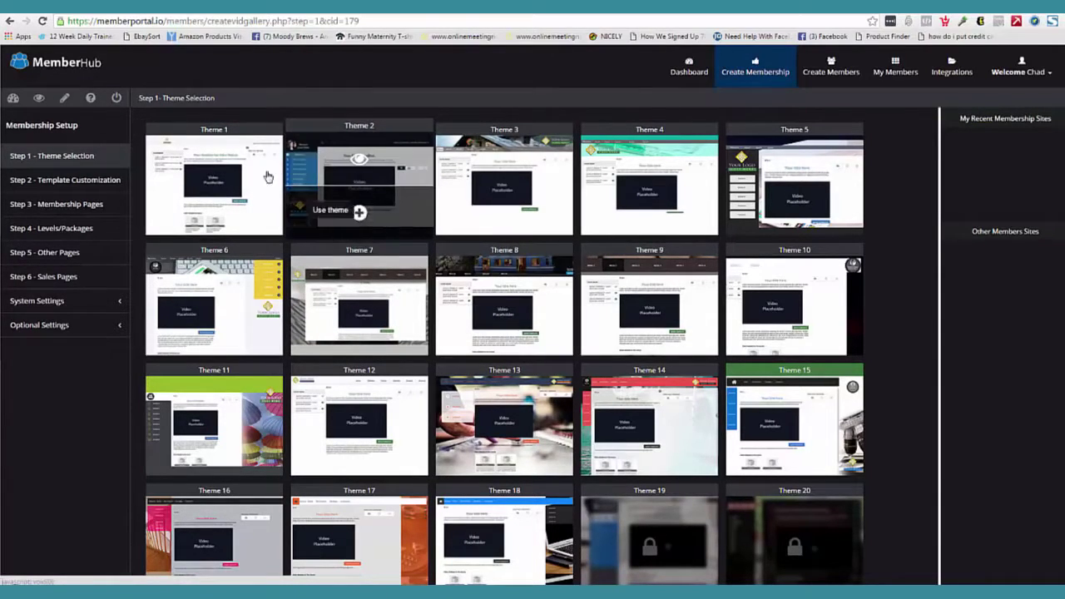
click(327, 211)
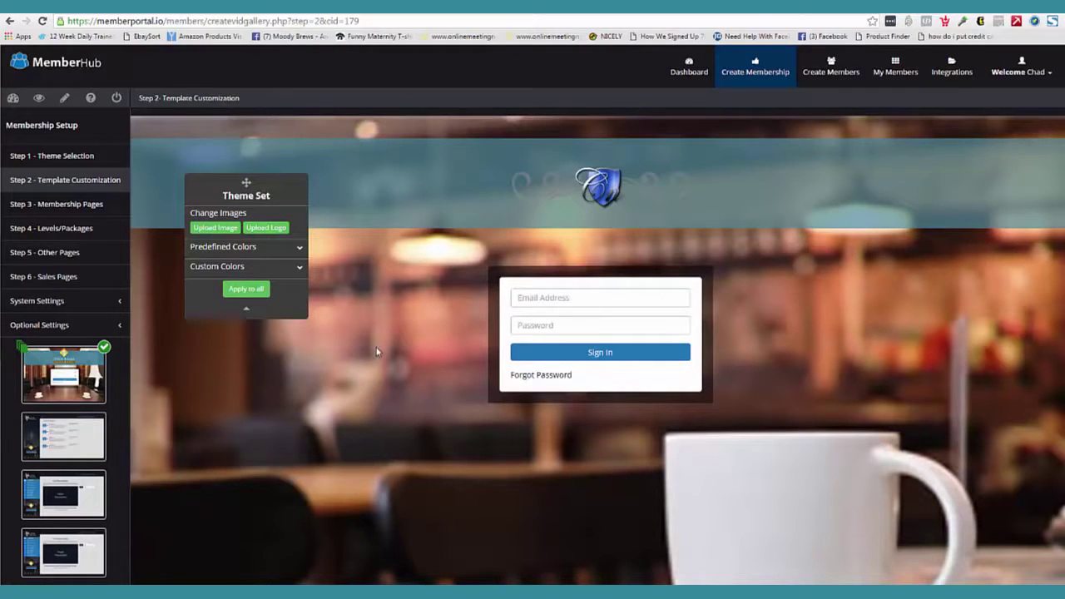
Step: Open the product page template and browse the background image library without choosing an image
click(74, 440)
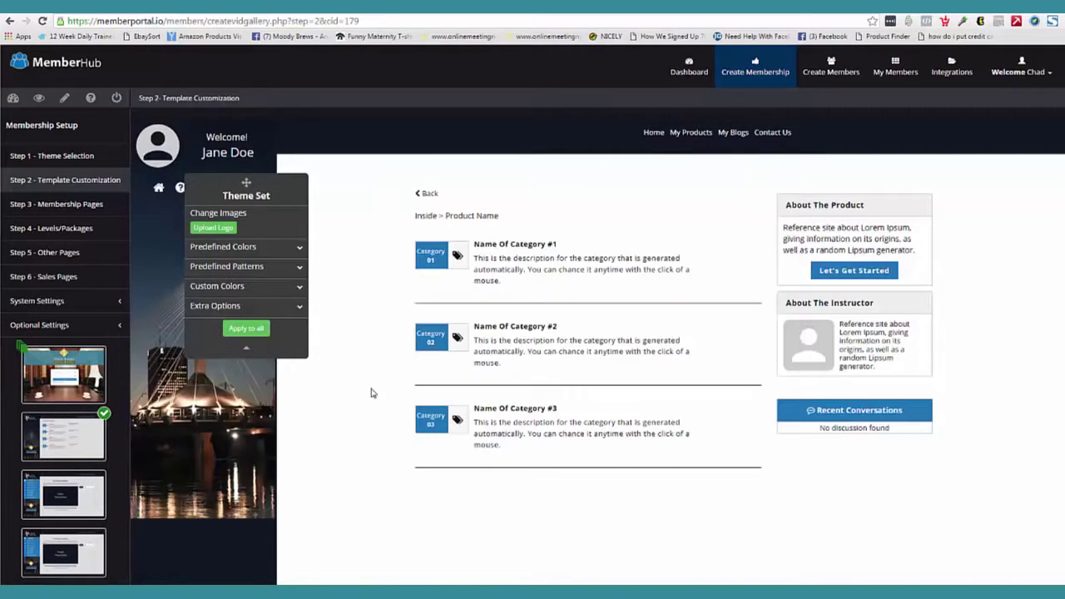
drag(246, 183, 335, 260)
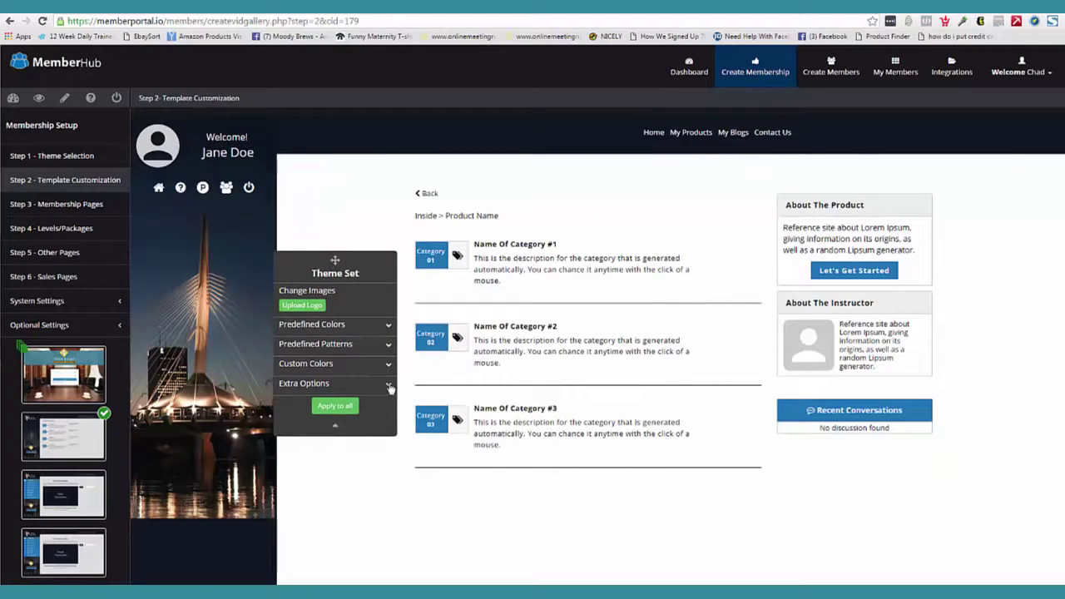
click(388, 384)
click(314, 398)
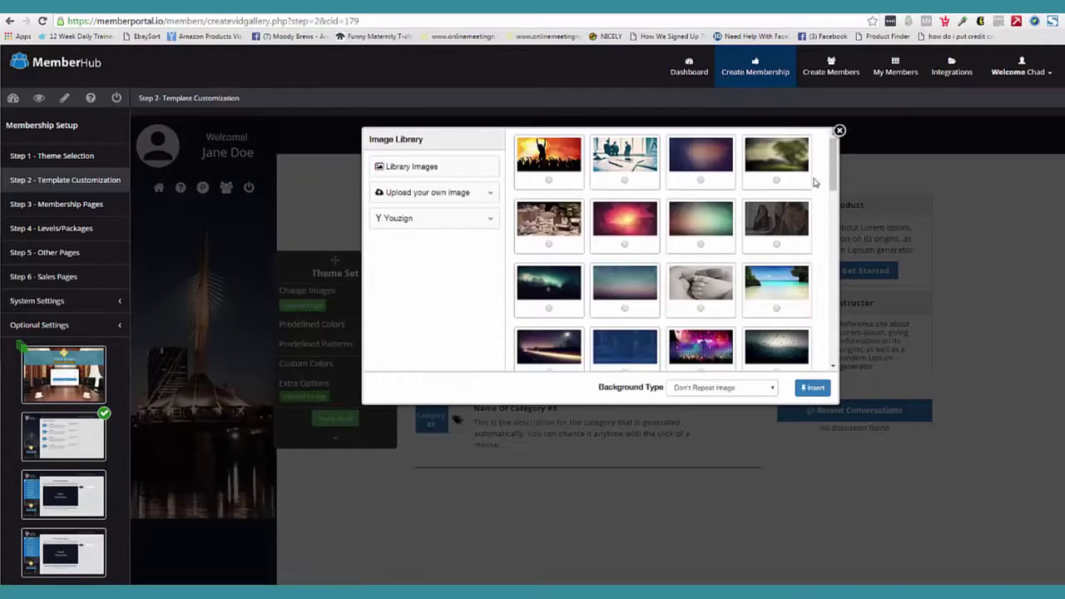
click(838, 131)
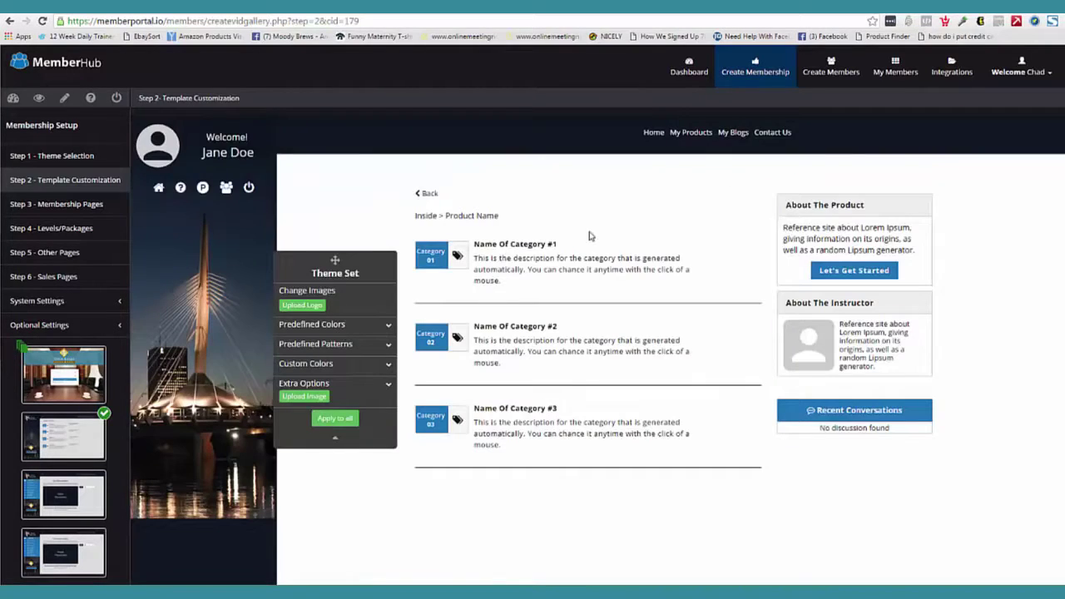
Step: Try the predefined colour palettes: red-orange, steel-blue, dark teal, then an orange accent
click(388, 325)
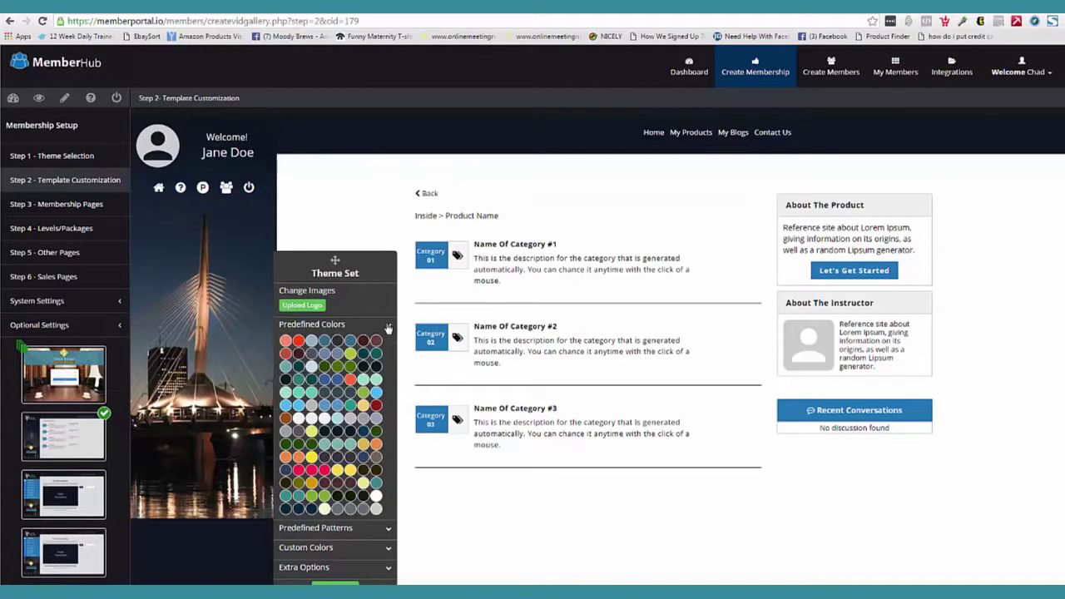
click(299, 341)
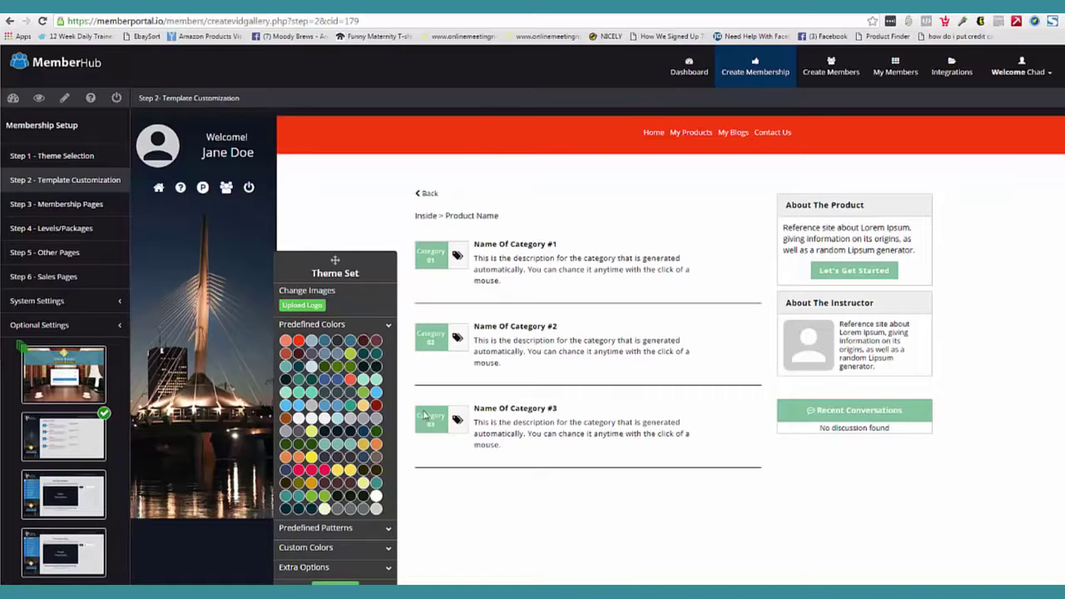
click(325, 343)
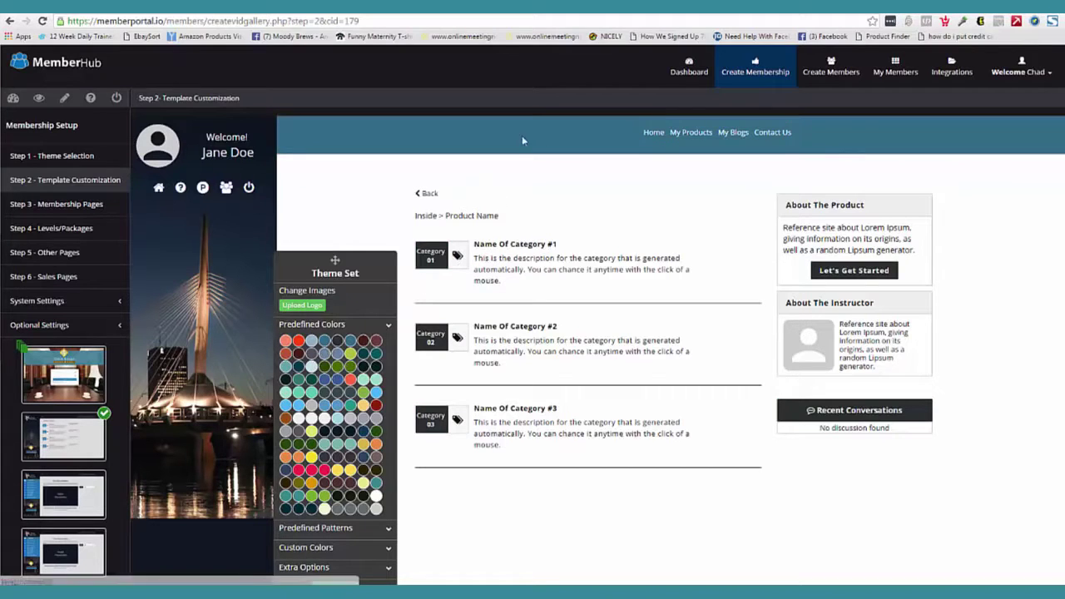
click(364, 365)
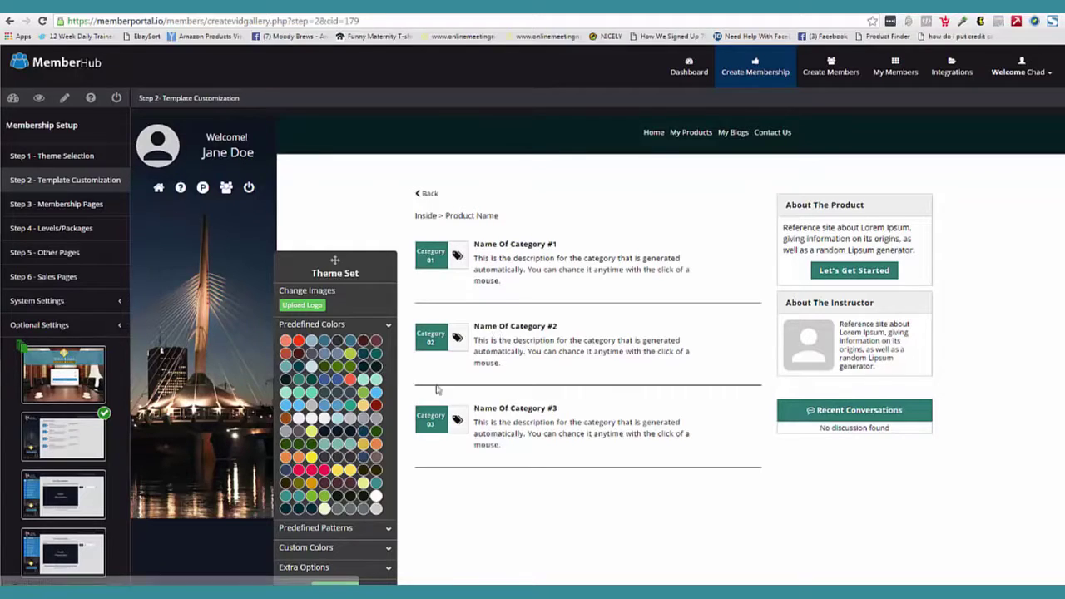
click(361, 437)
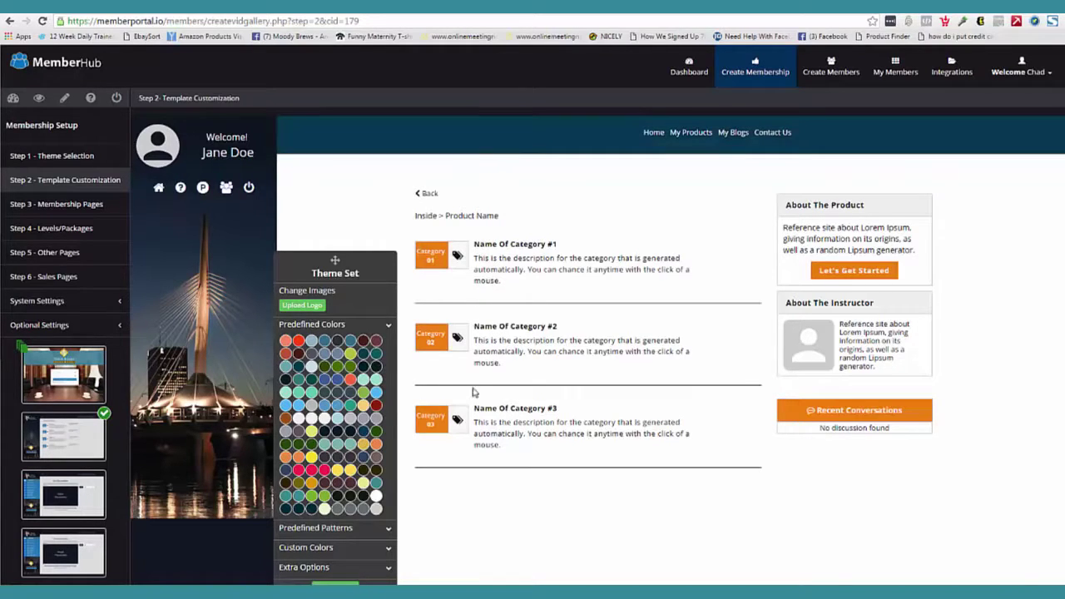
drag(333, 258, 370, 125)
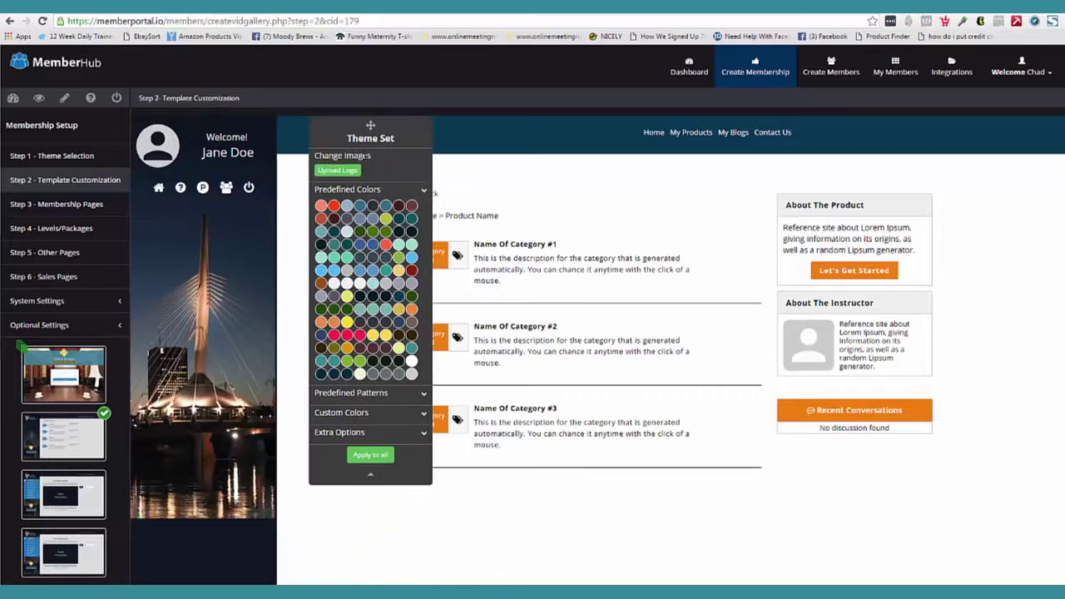
click(425, 193)
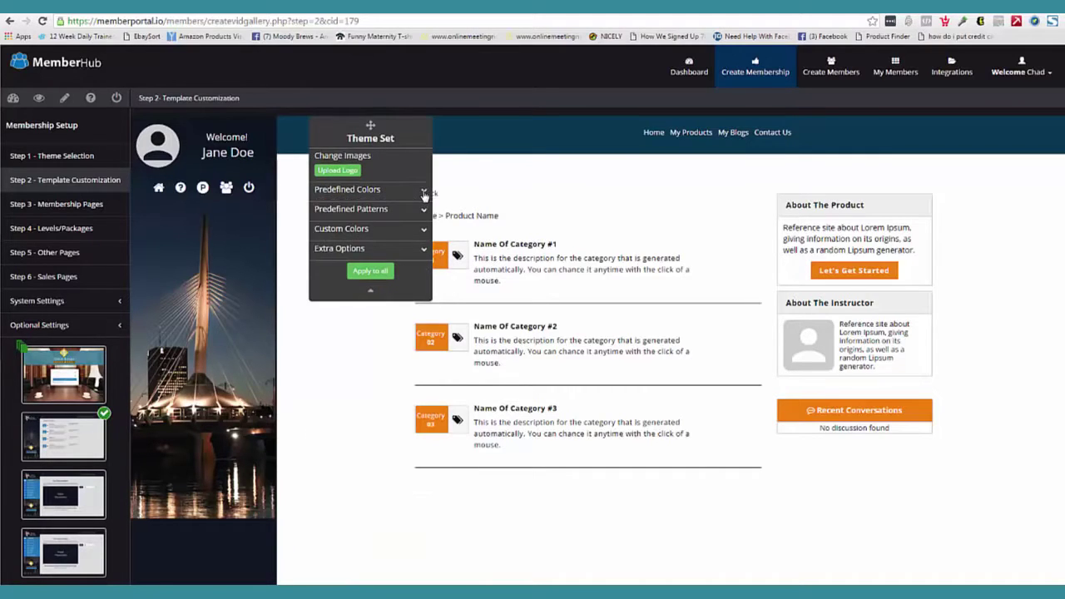
Step: Set the page background to the plain beige-grey pattern after trying a striped one
click(424, 211)
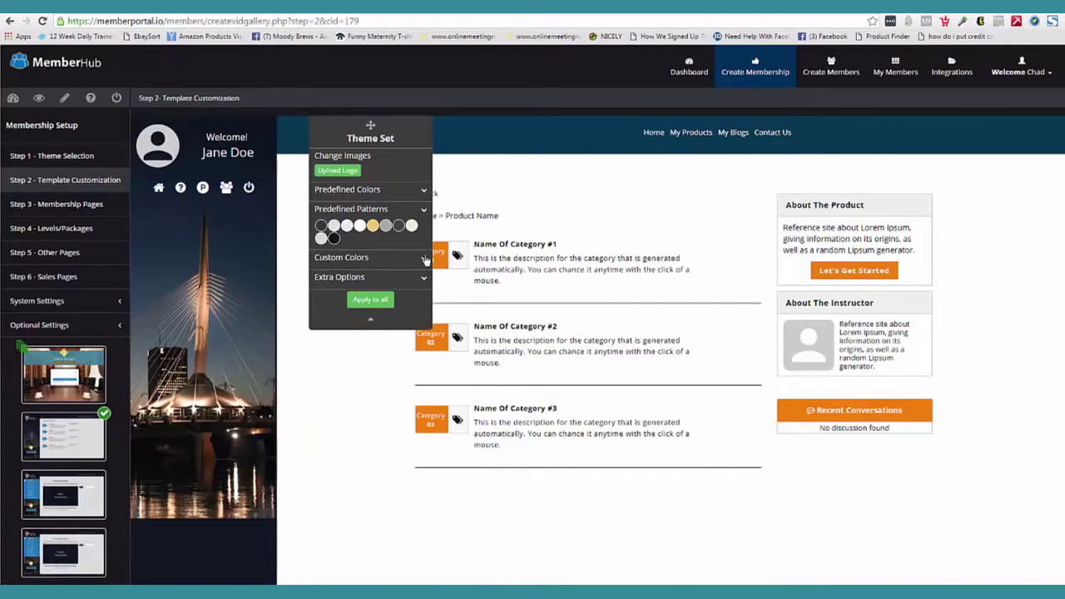
click(423, 259)
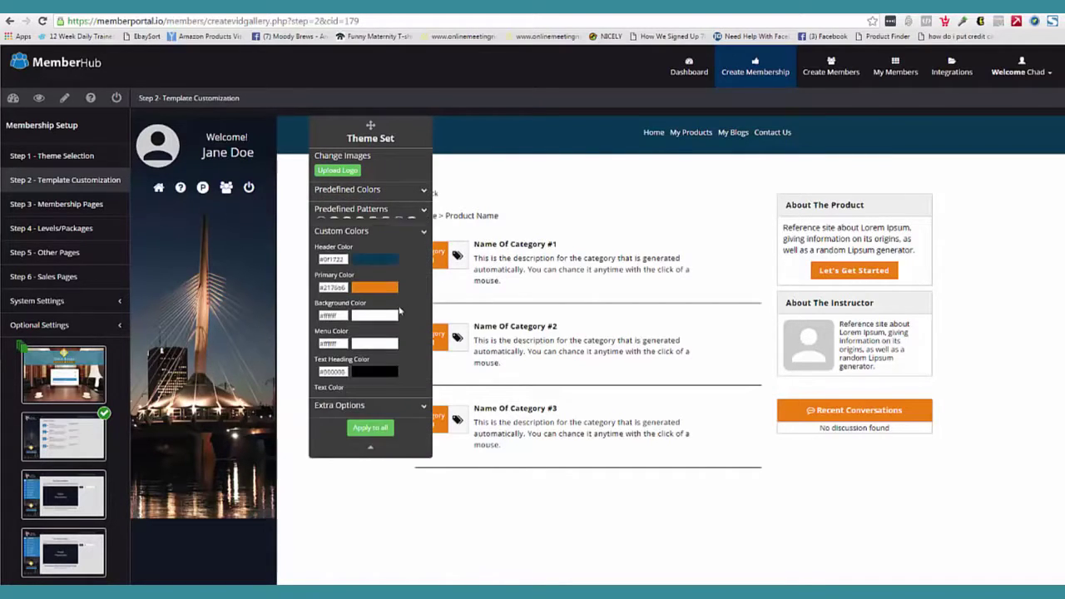
click(423, 210)
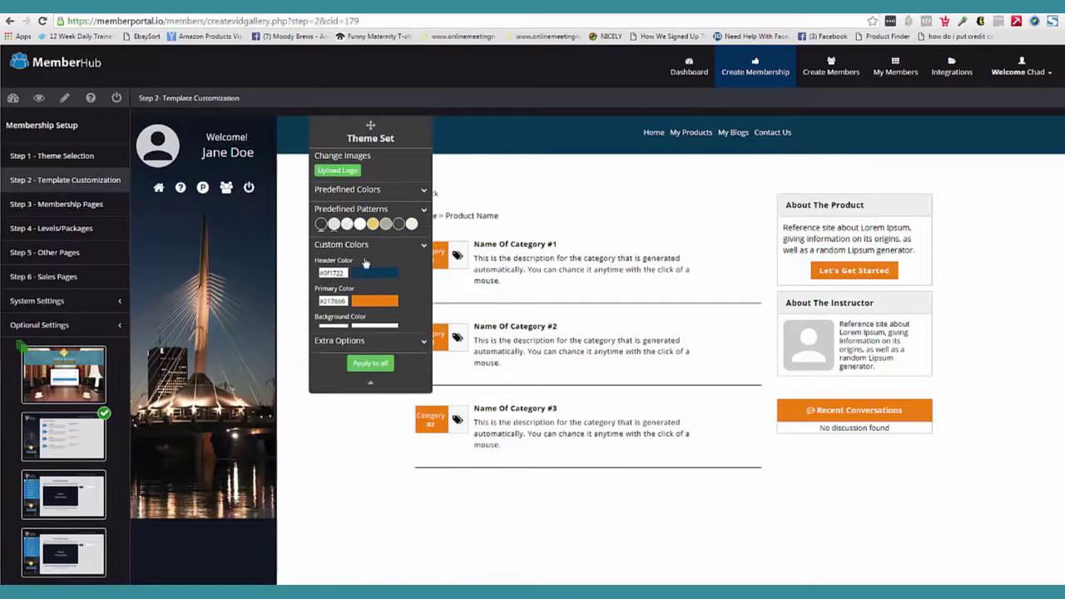
click(346, 226)
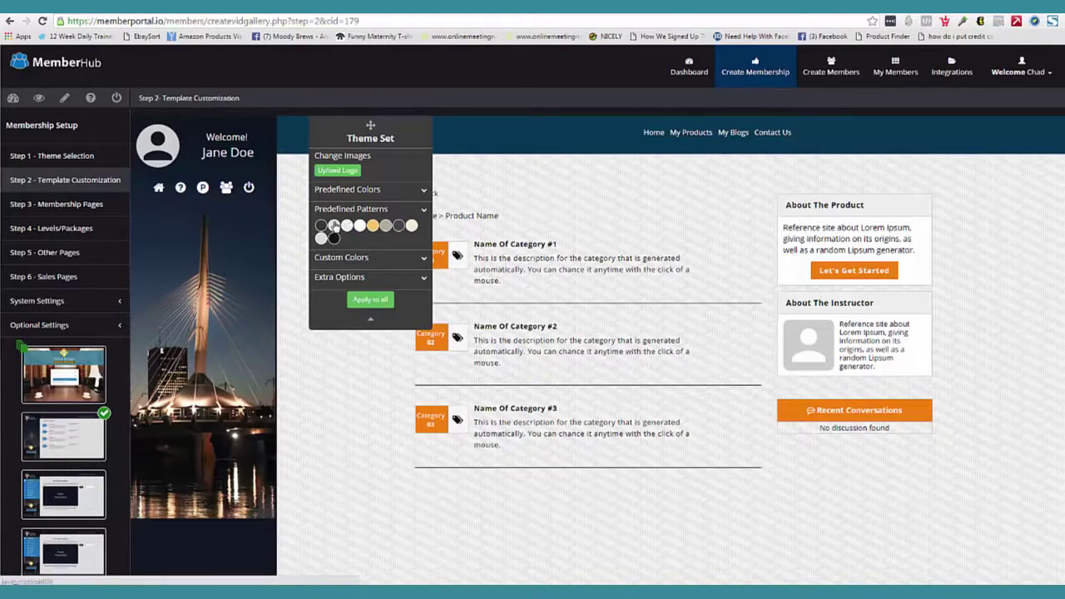
click(334, 227)
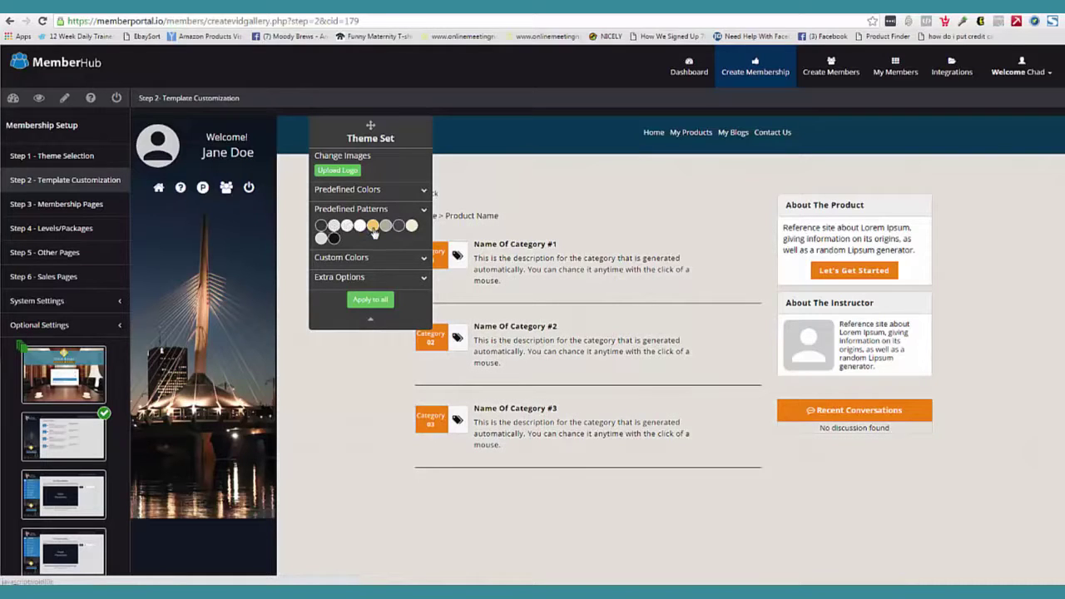
click(424, 259)
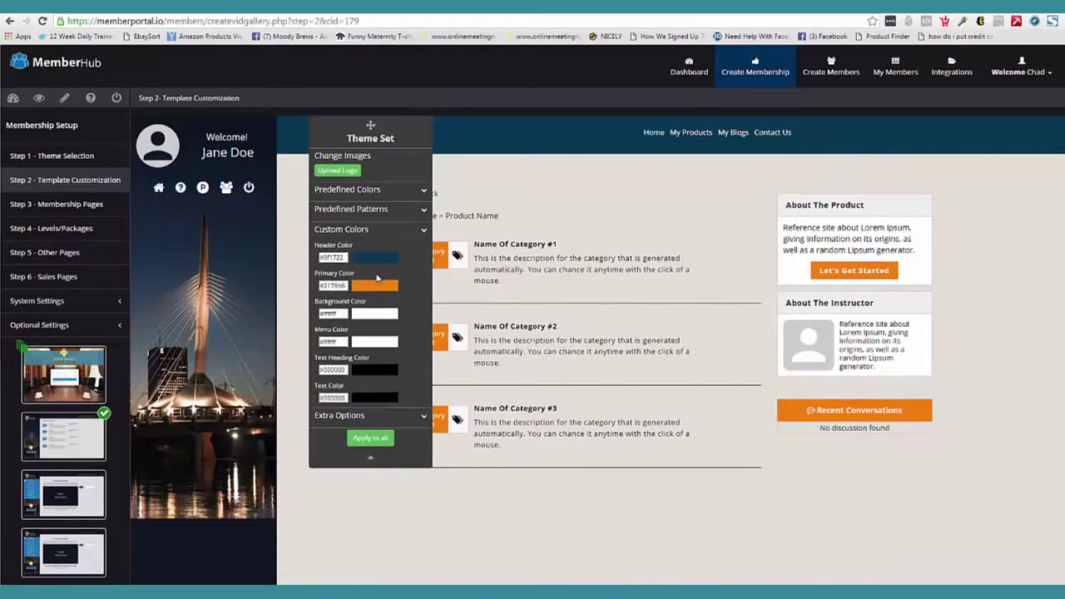
click(422, 419)
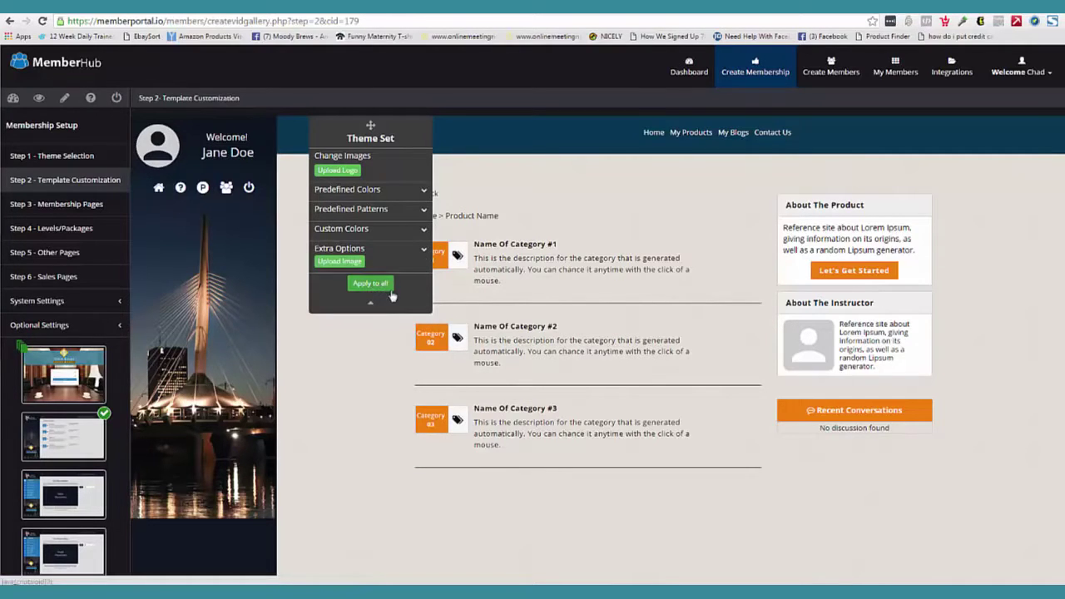
click(389, 289)
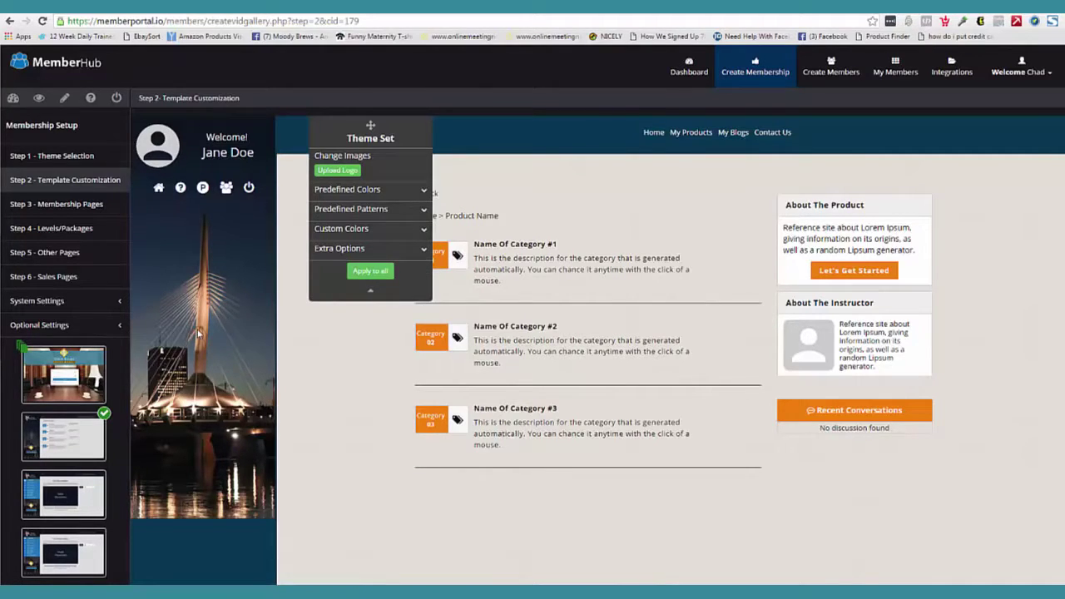
Step: Preview the video module lesson template in Template Customization
click(90, 494)
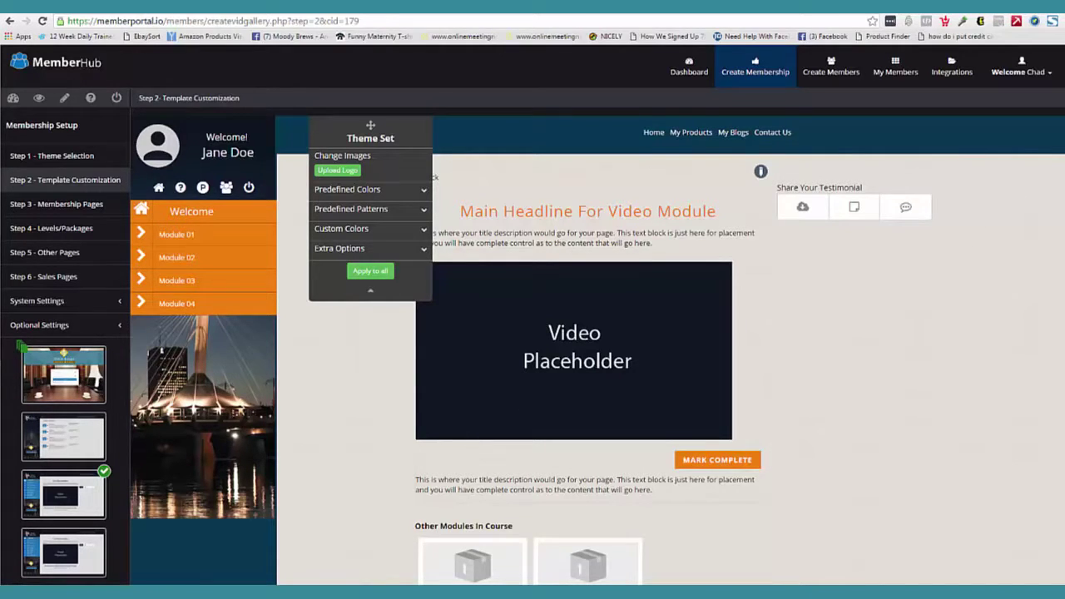
scroll(671, 333, down, 2)
scroll(605, 123, up, 2)
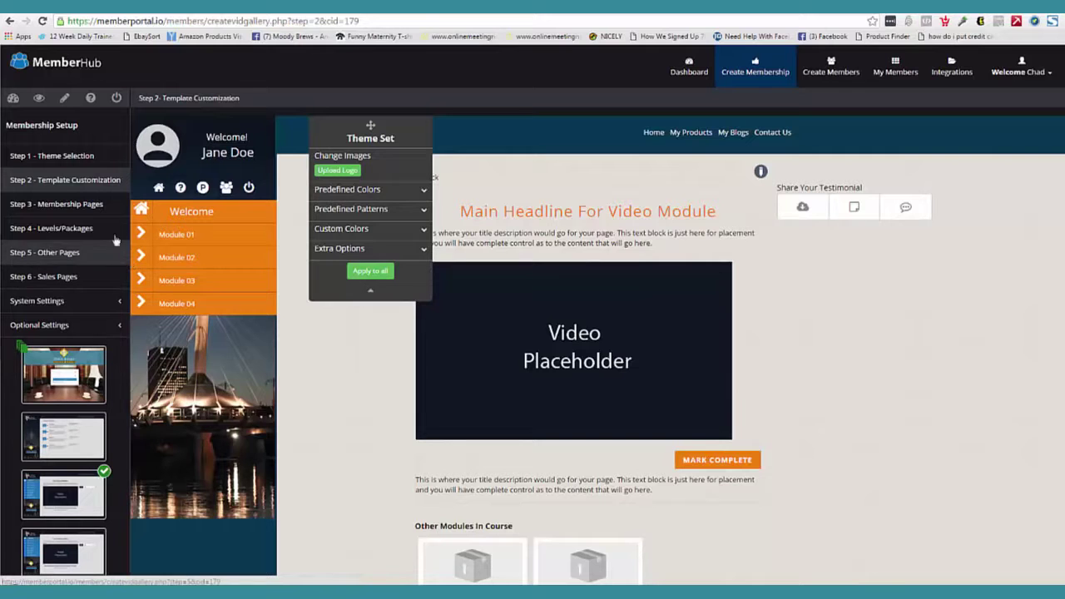
Step: Filter Step 3 - Membership Pages to Amazon Mastermind and expand it to list its video lessons
click(81, 208)
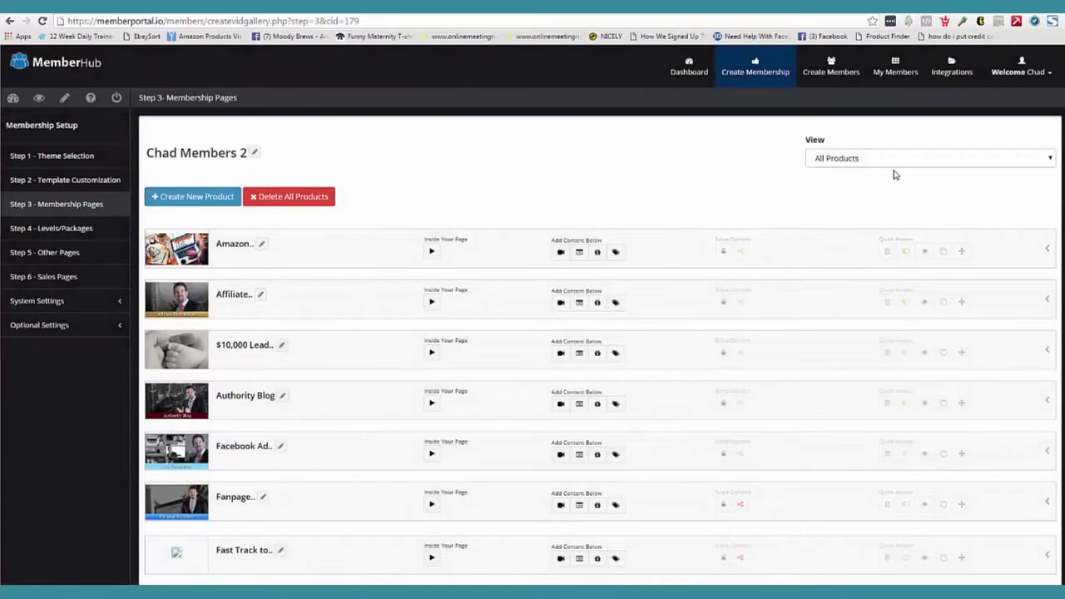
click(1045, 163)
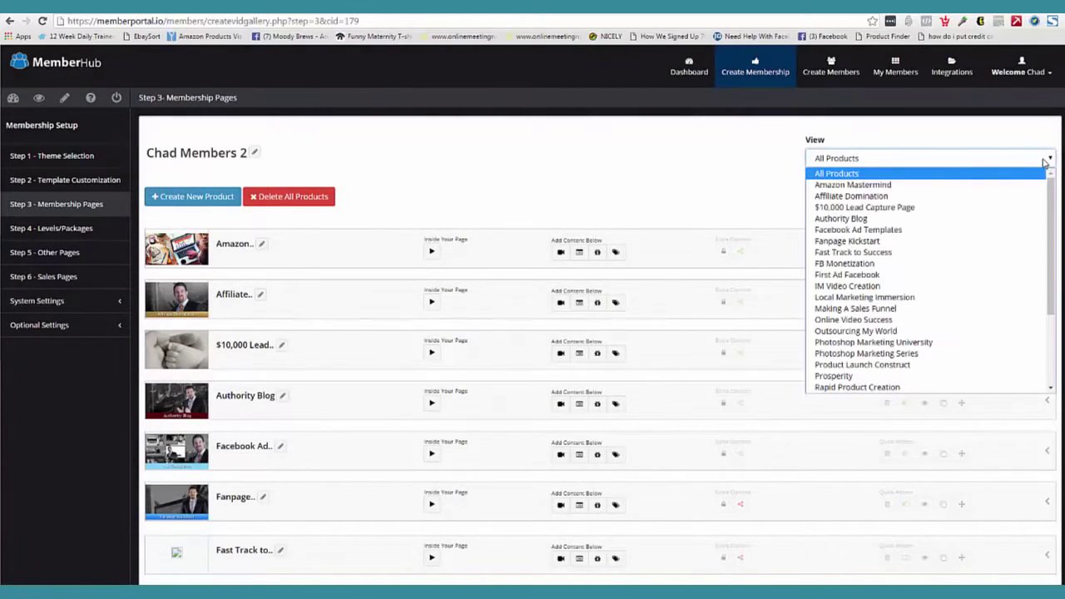
click(907, 185)
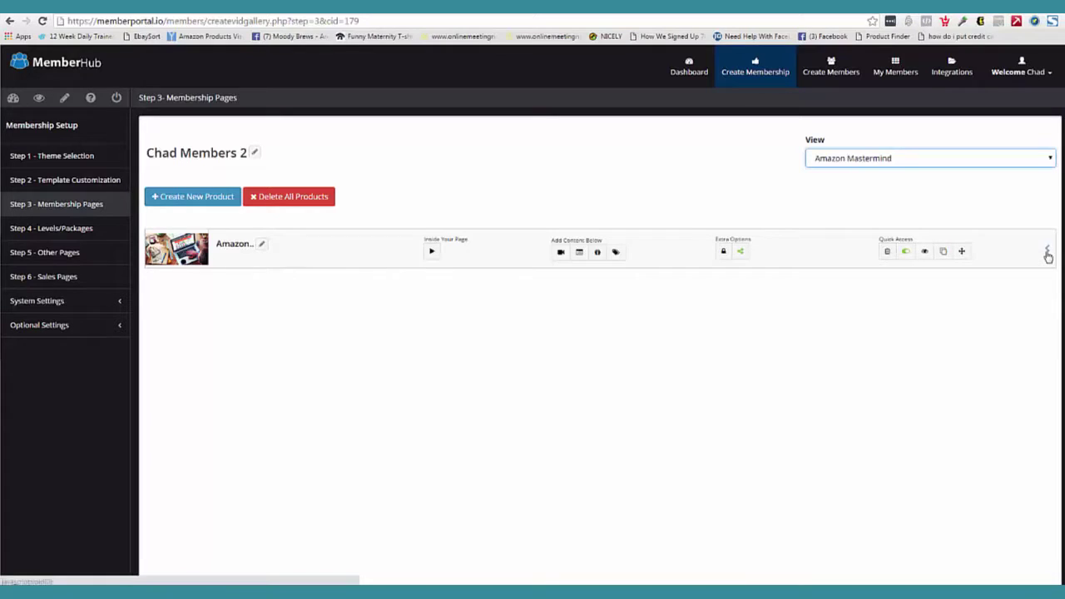
click(1046, 250)
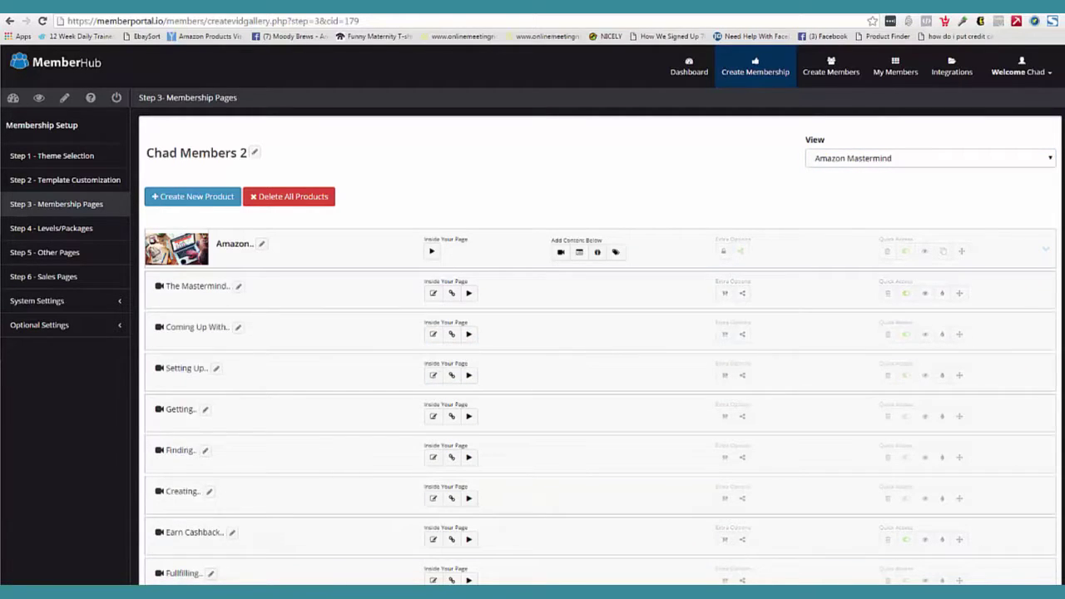
scroll(1061, 275, down, 1)
scroll(599, 316, up, 1)
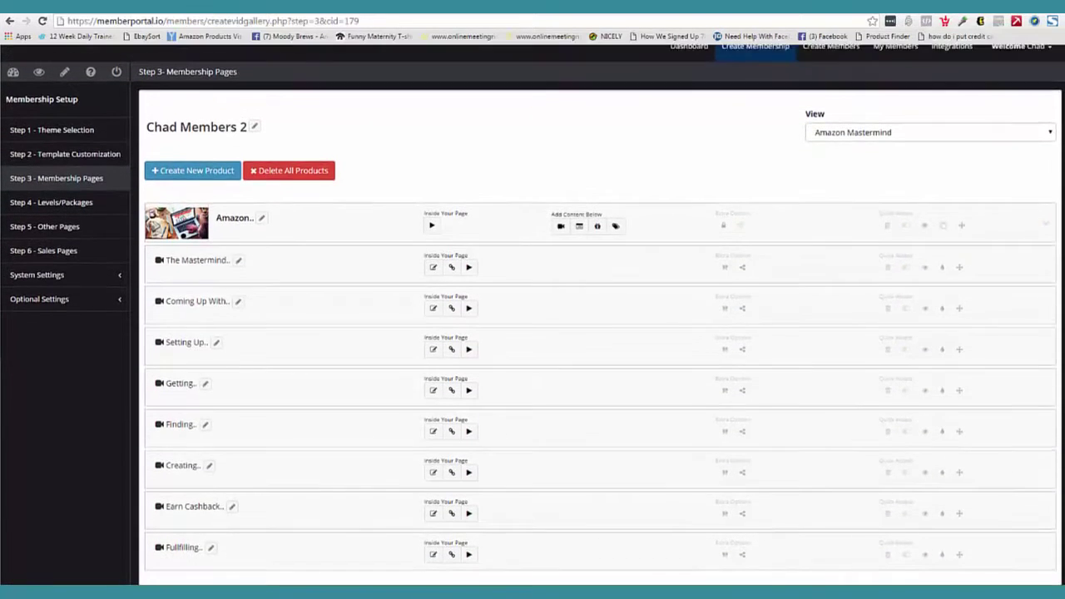
scroll(319, 244, up, 1)
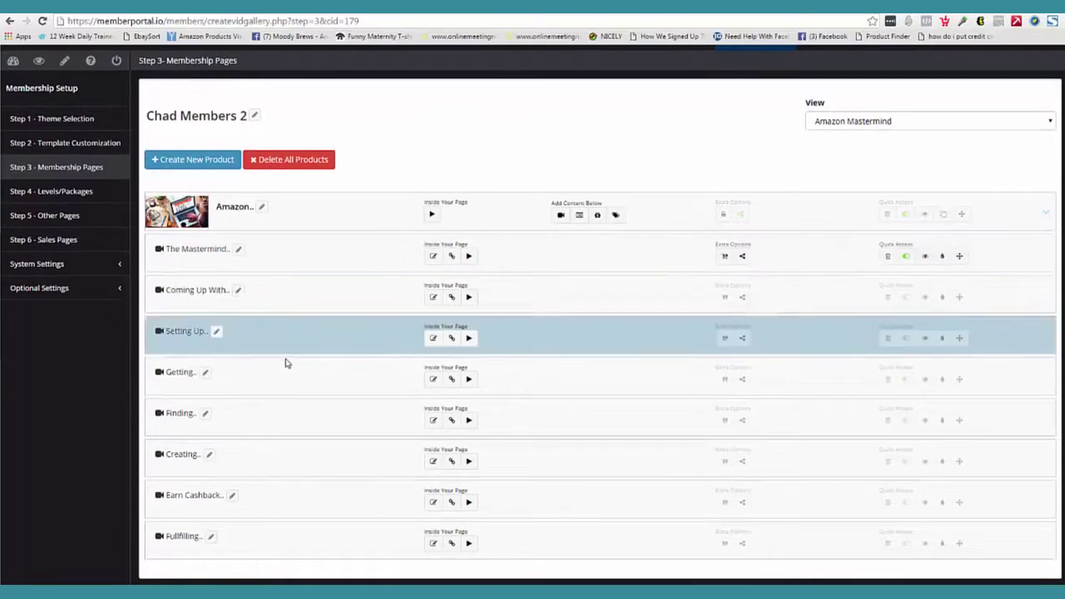
click(261, 207)
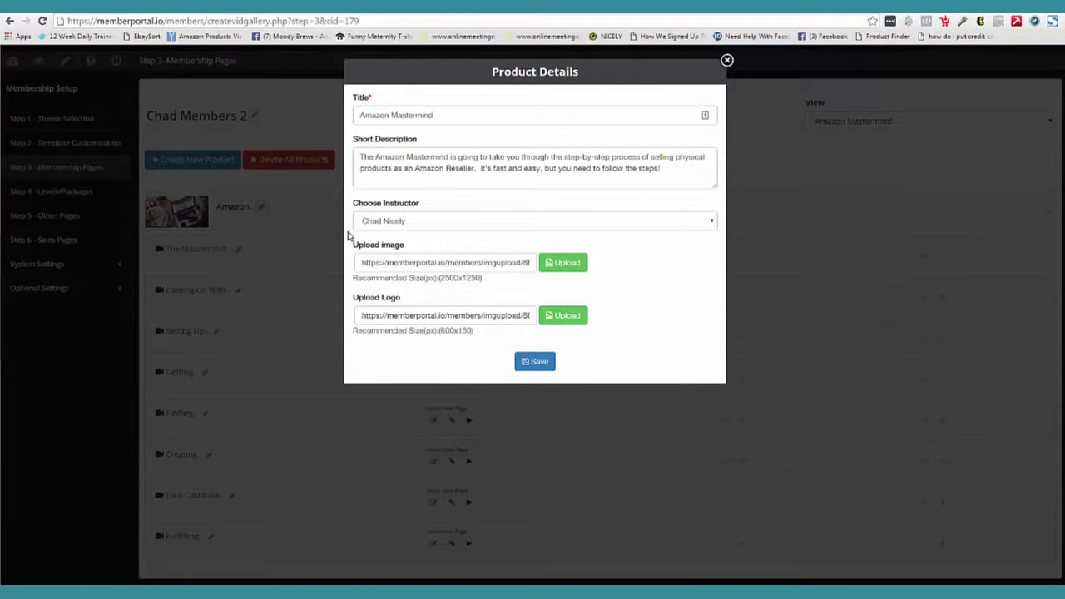
click(727, 61)
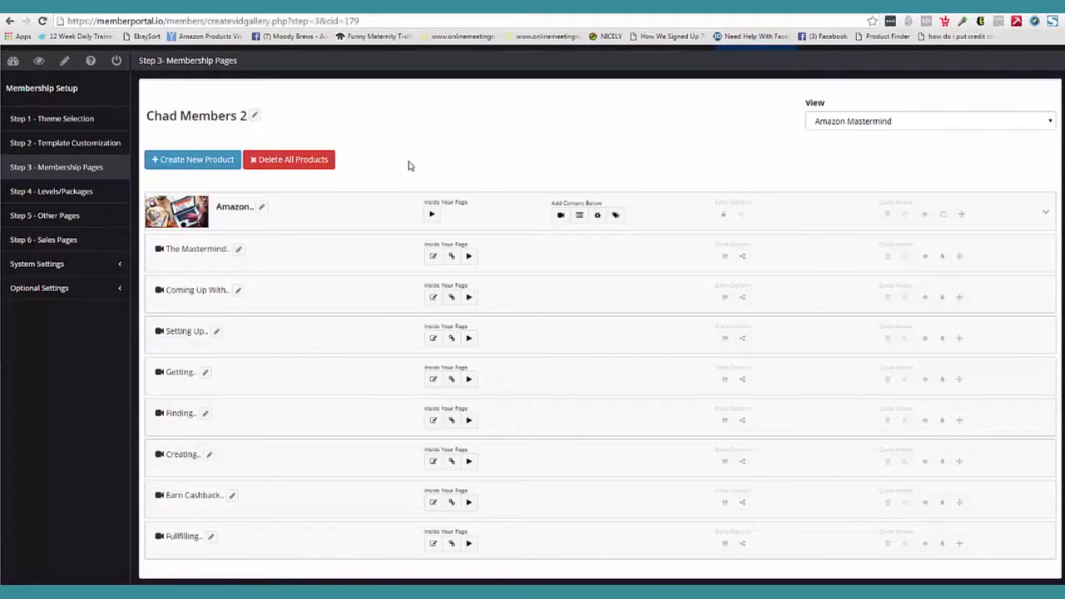
click(262, 206)
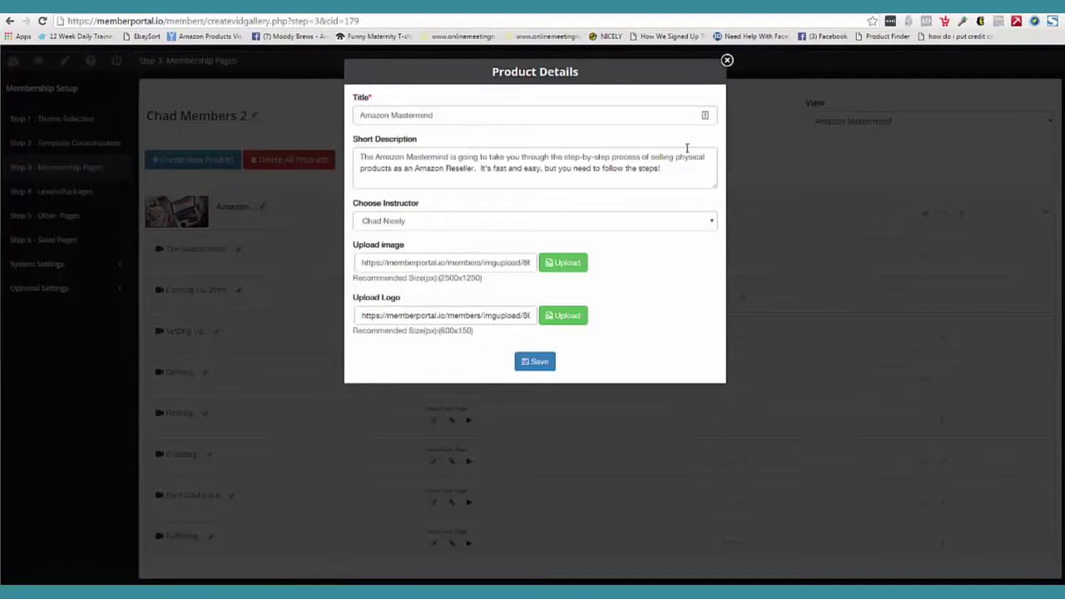
click(726, 61)
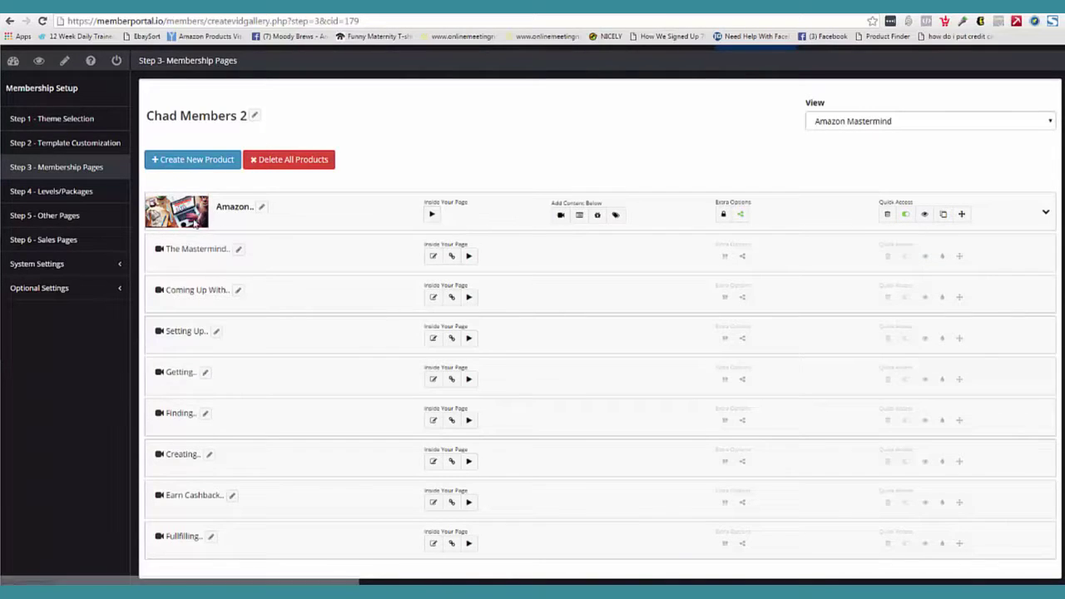
click(432, 214)
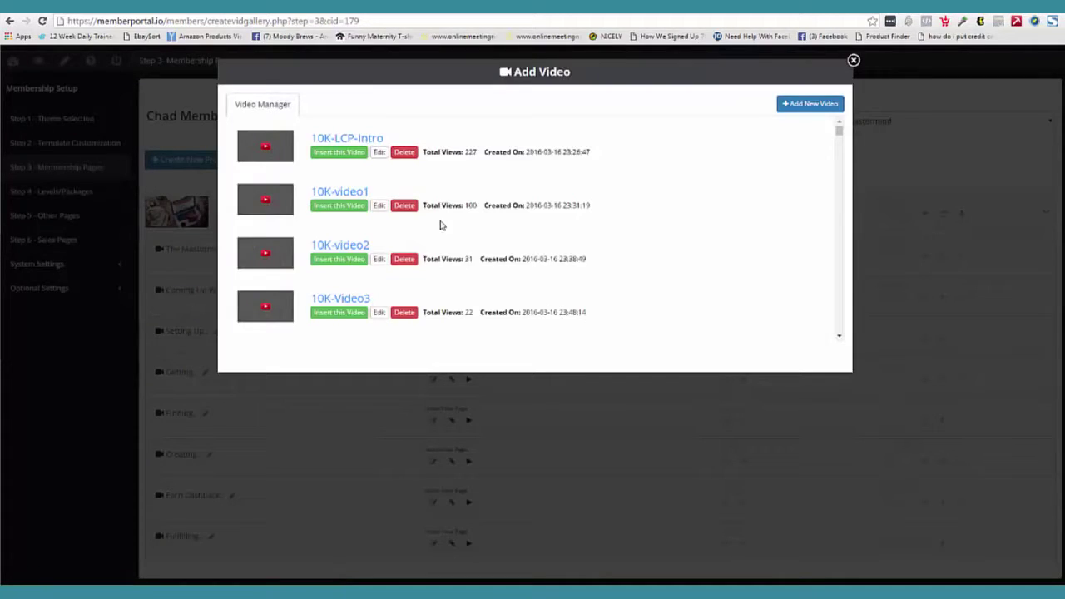
click(788, 105)
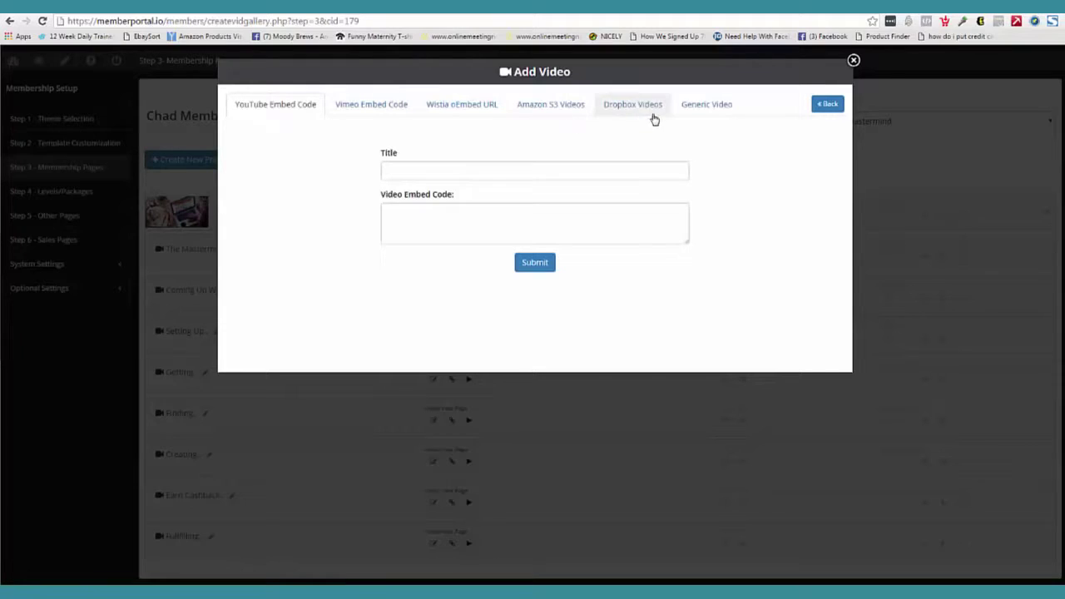
click(853, 61)
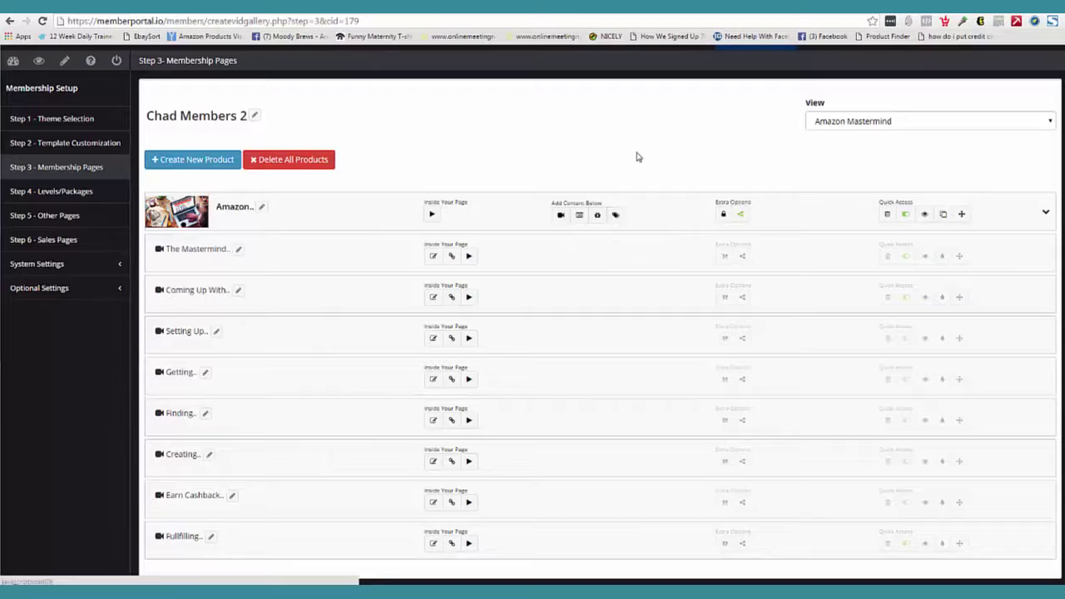
click(723, 216)
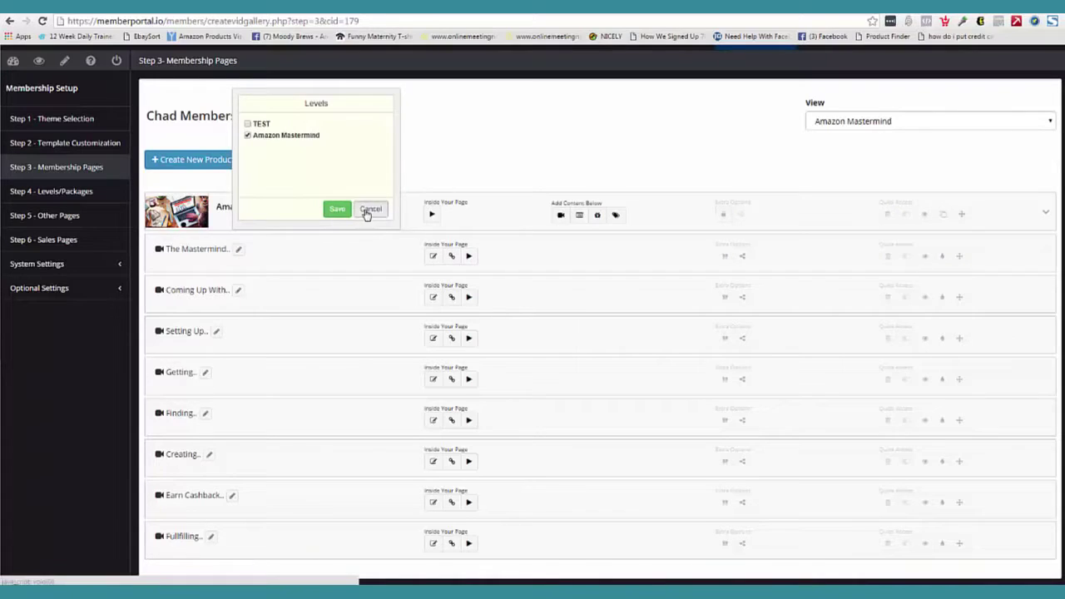
click(370, 209)
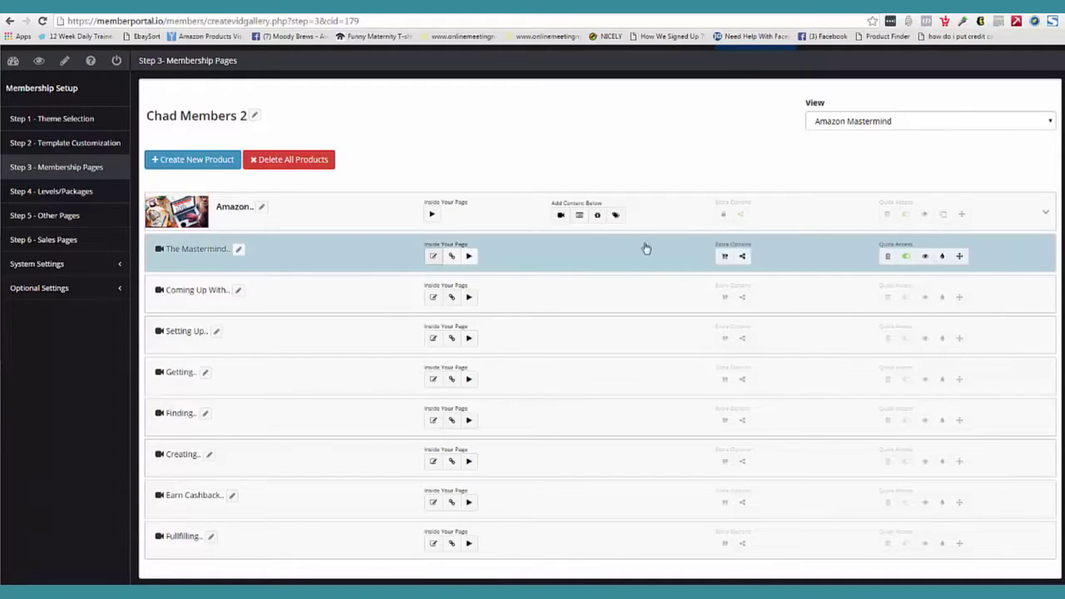
click(741, 217)
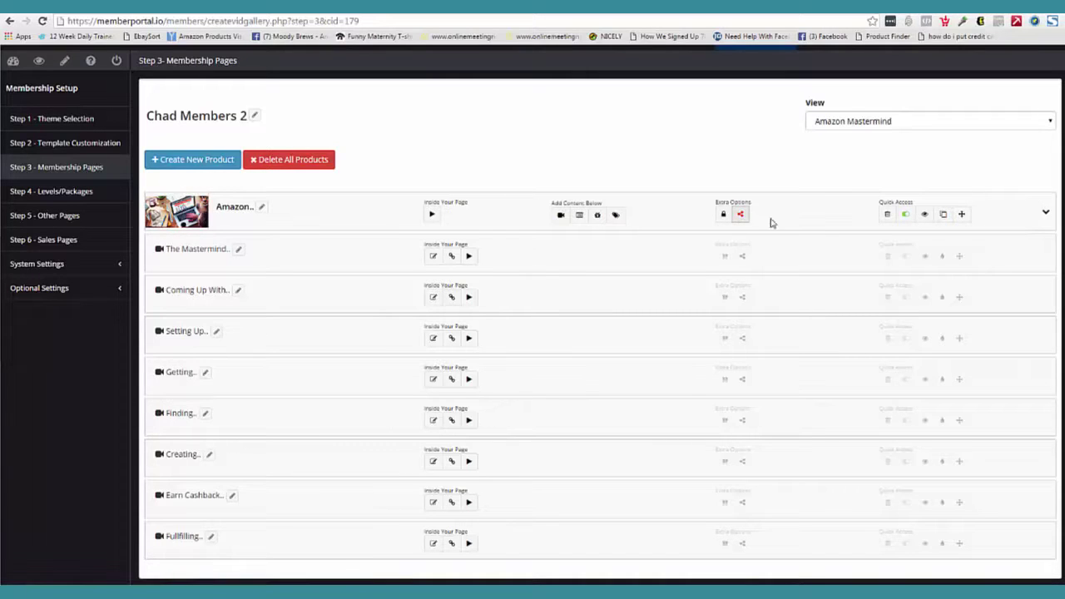
click(742, 216)
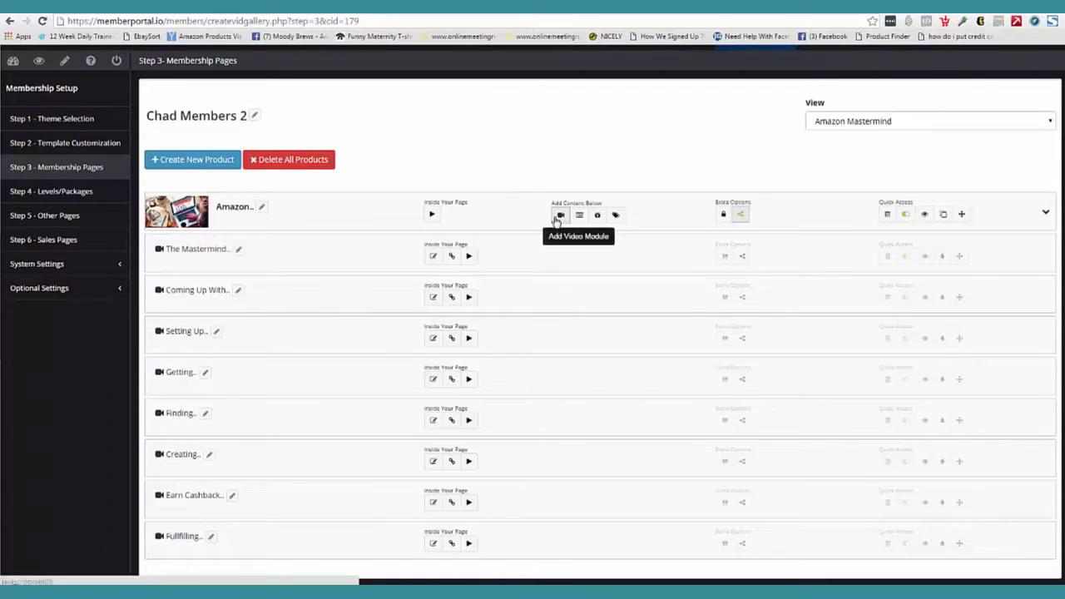
Step: View The Mastermind module's details, then open its long description editor
click(239, 252)
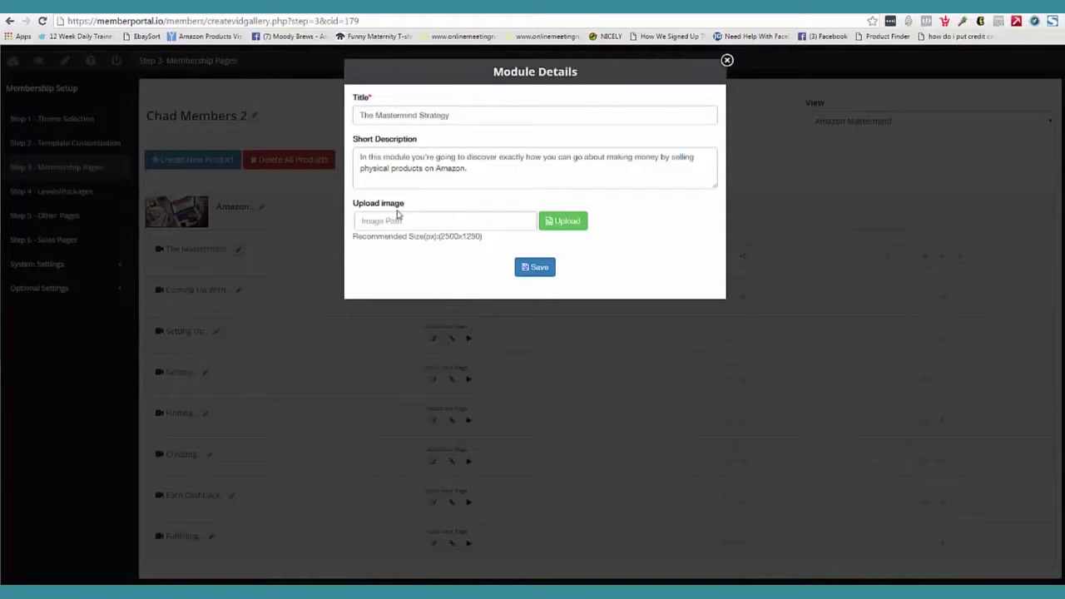
click(726, 59)
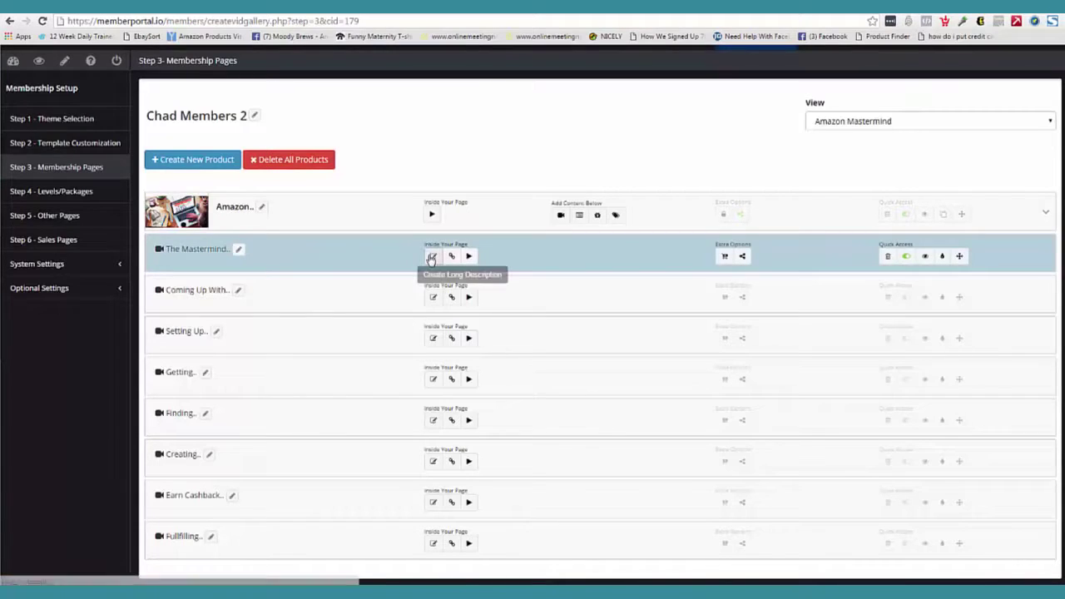
click(432, 257)
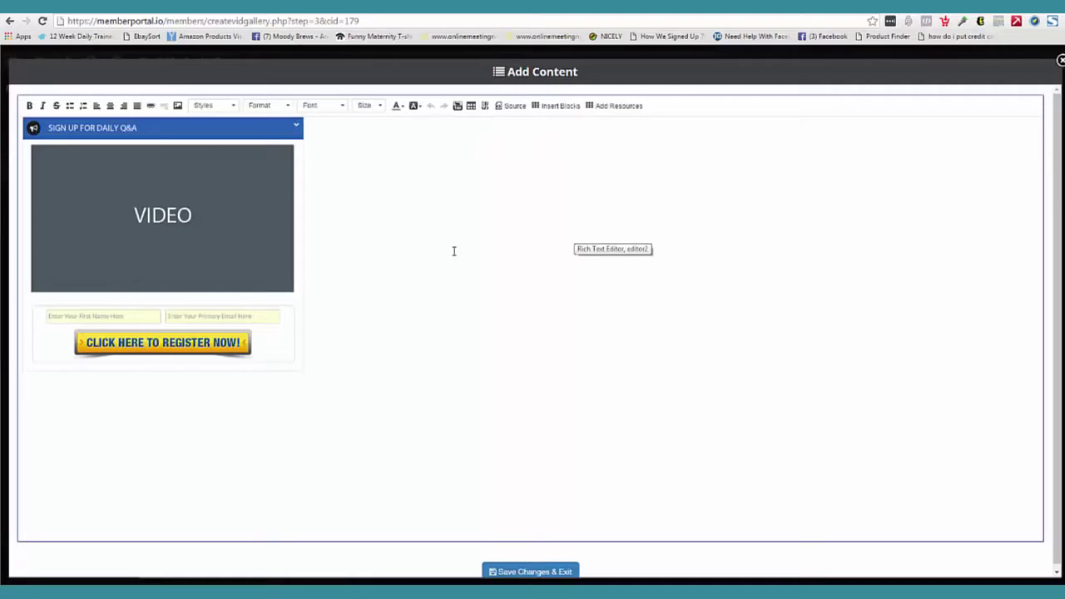
click(294, 137)
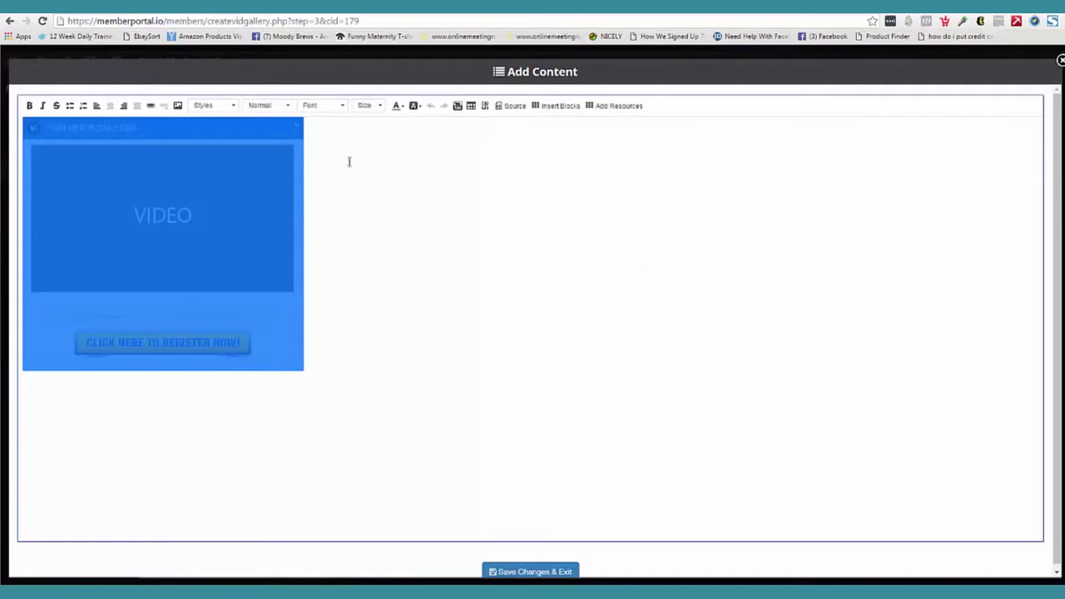
click(244, 182)
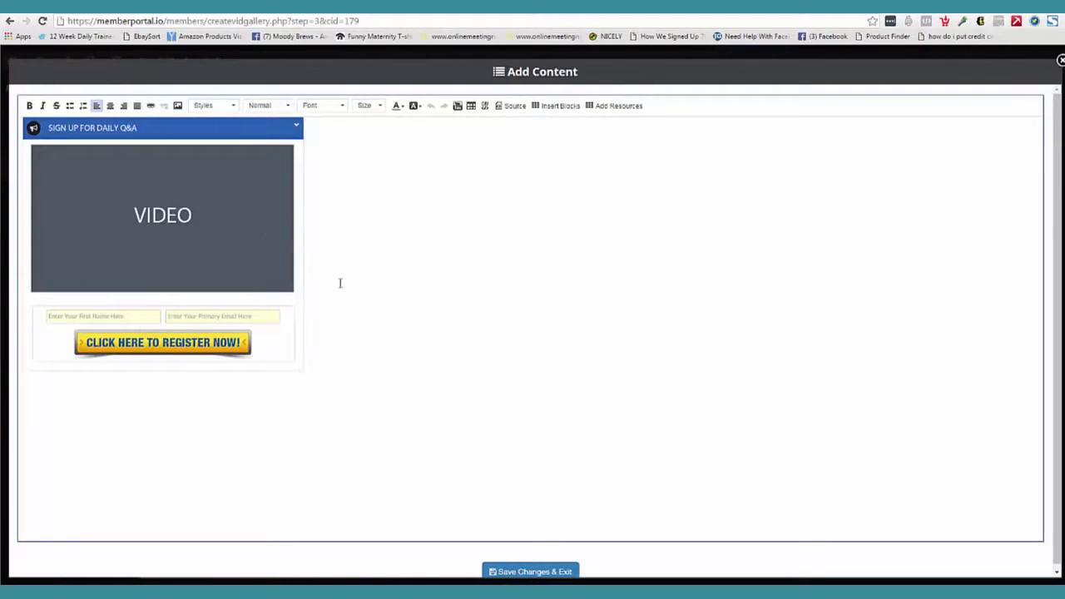
Step: Review the Sign Up For Daily Q&A block's Block Settings, then close them
double_click(210, 247)
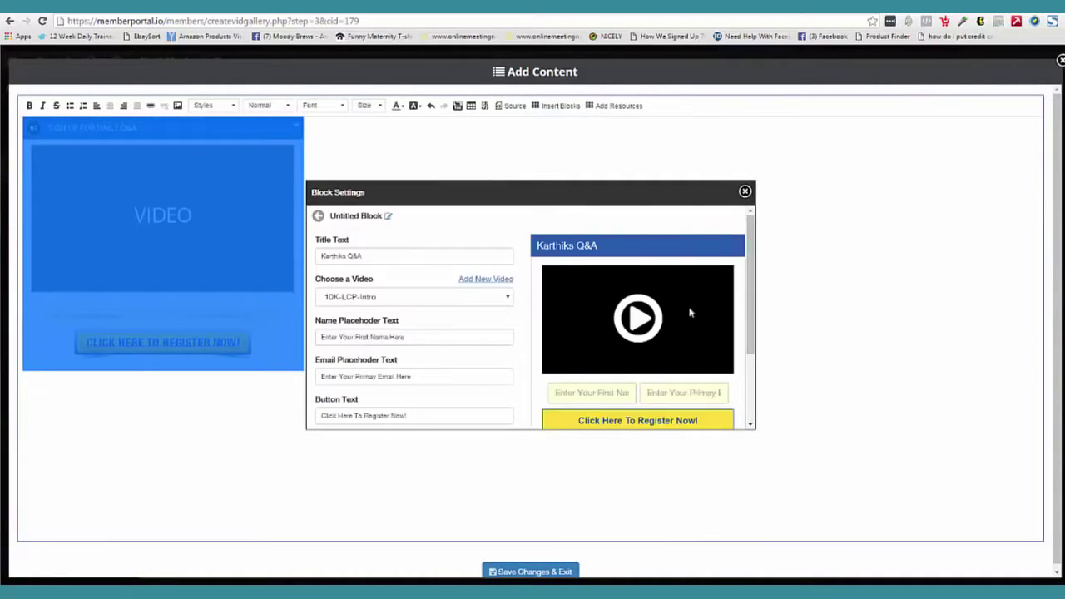
scroll(609, 338, down, 1)
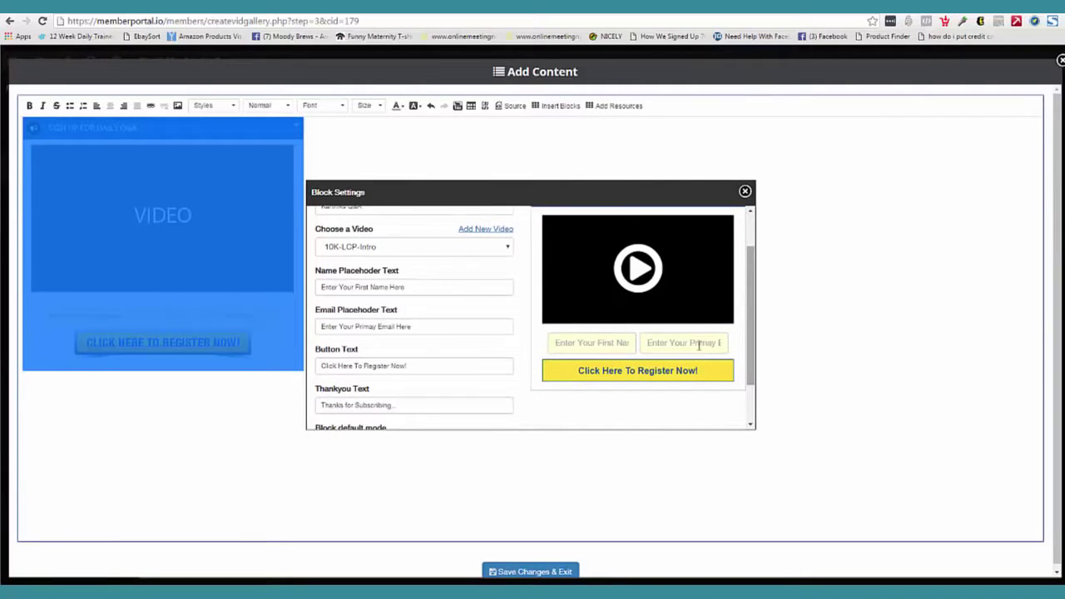
scroll(756, 322, up, 1)
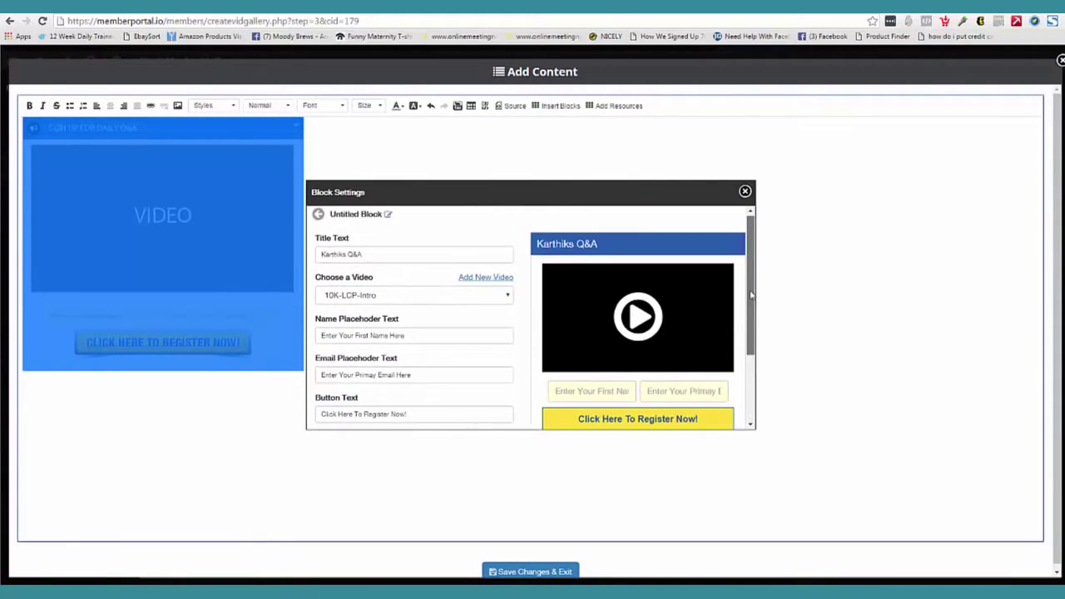
scroll(748, 256, up, 1)
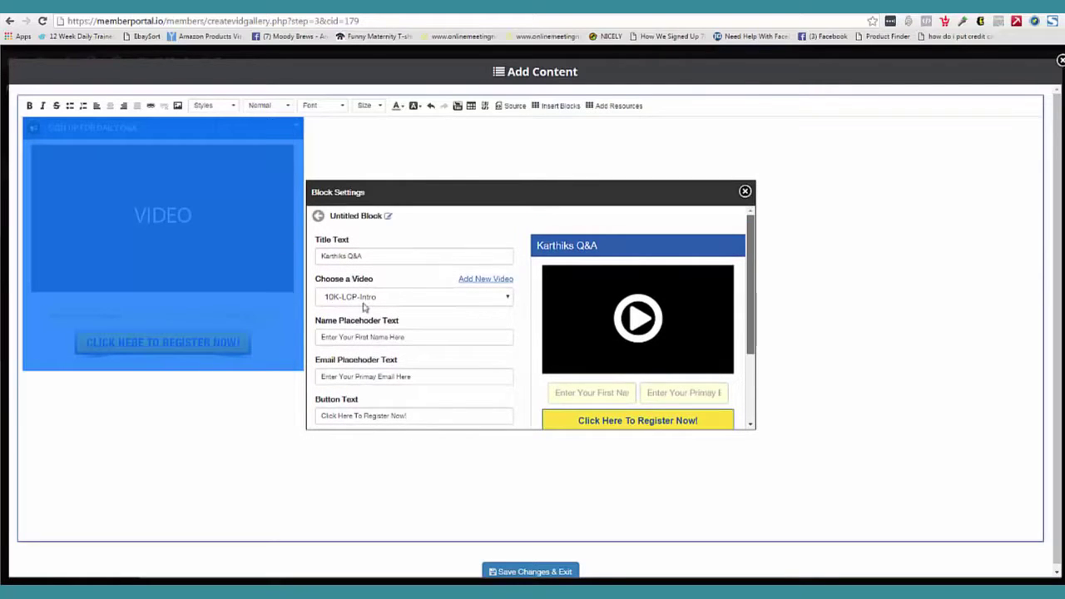
click(745, 191)
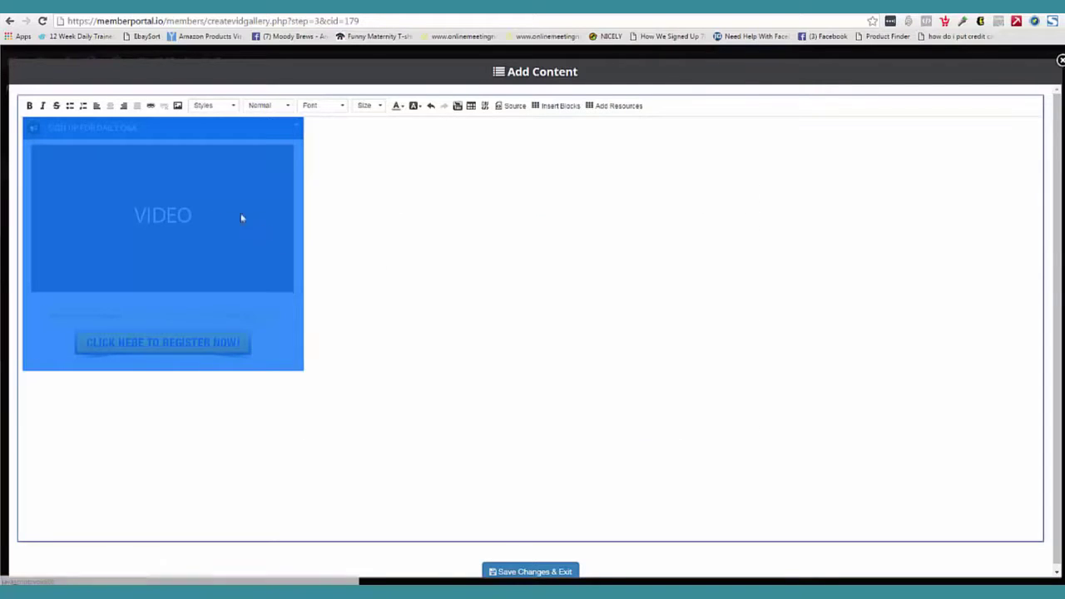
Step: Deselect the signup block and use Insert Blocks to offer an action or goal block
click(439, 289)
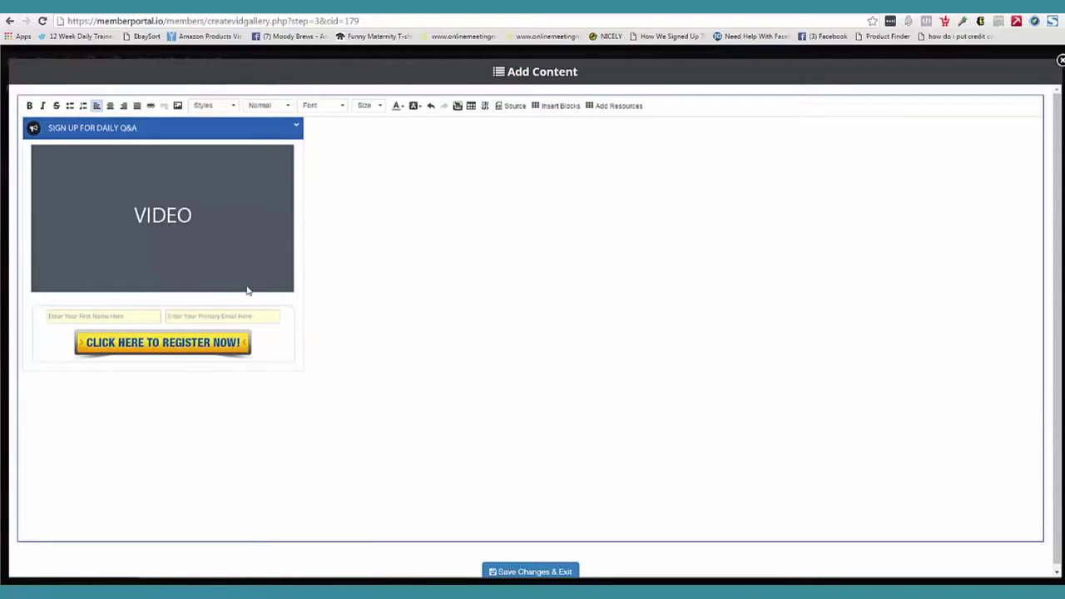
click(309, 133)
click(350, 156)
click(562, 109)
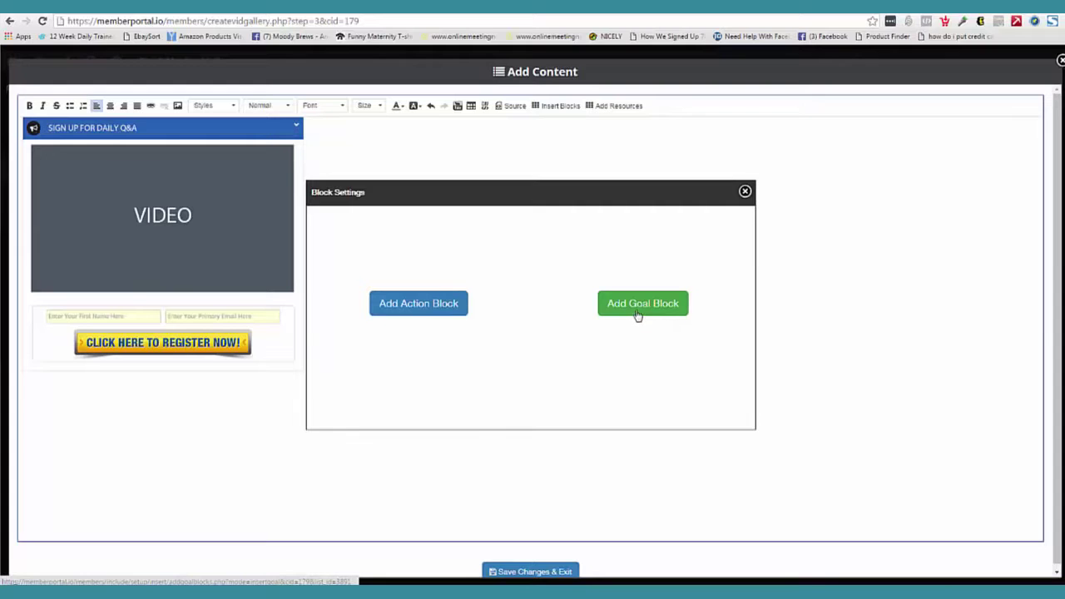
Step: Start a Type A goal block, find no goal to select, and discard it by closing Block Settings
click(638, 304)
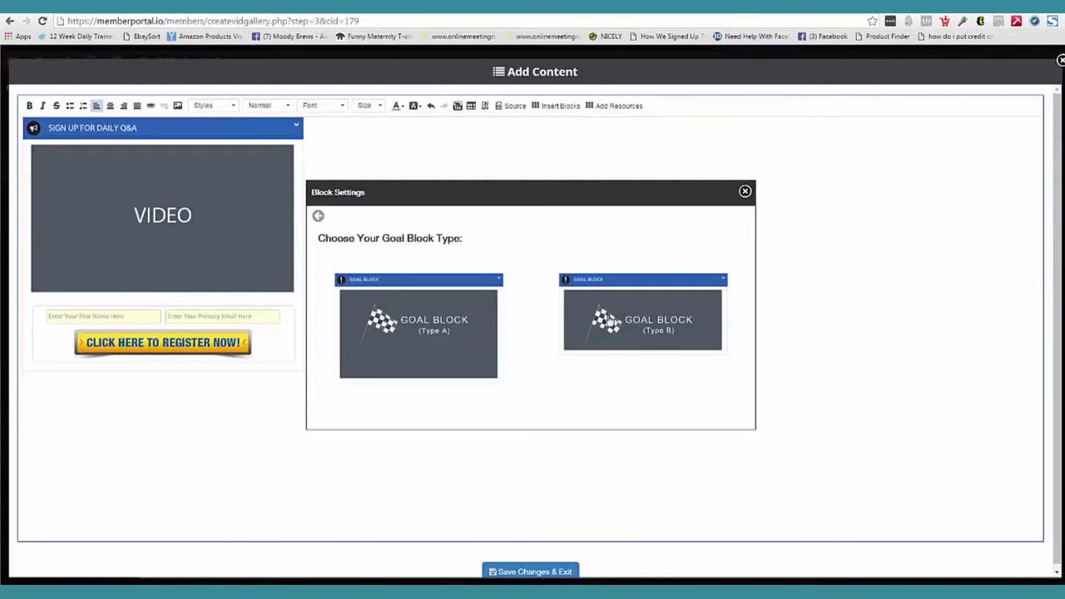
click(441, 343)
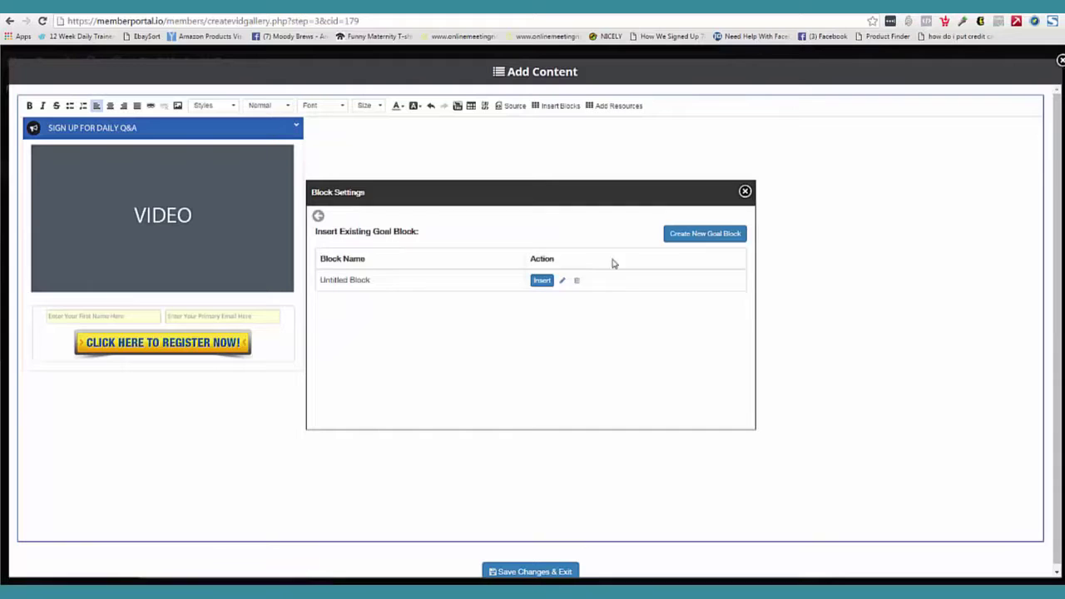
click(687, 233)
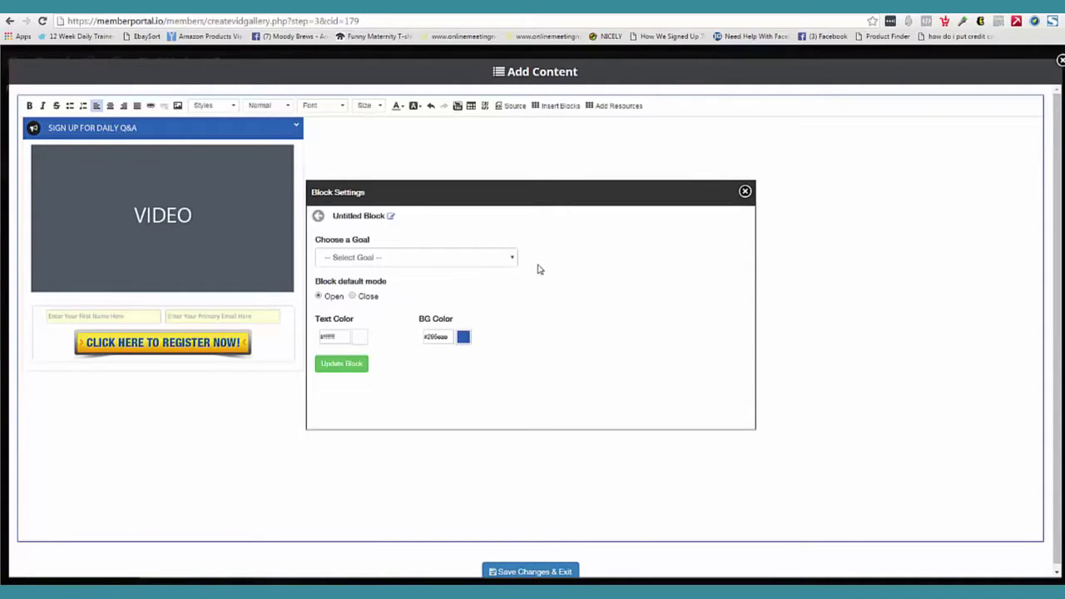
click(514, 260)
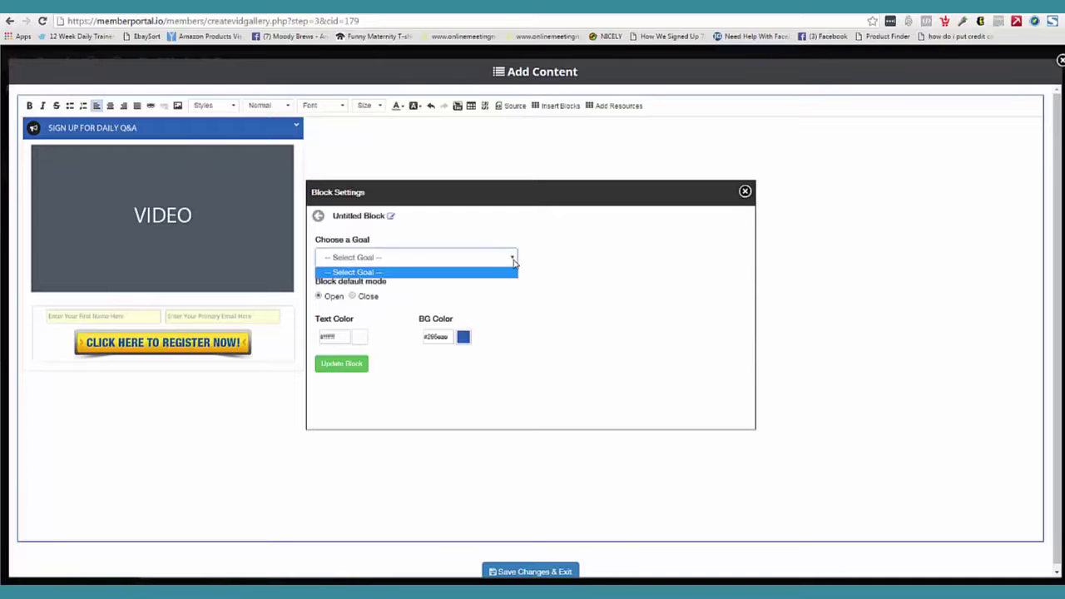
click(589, 269)
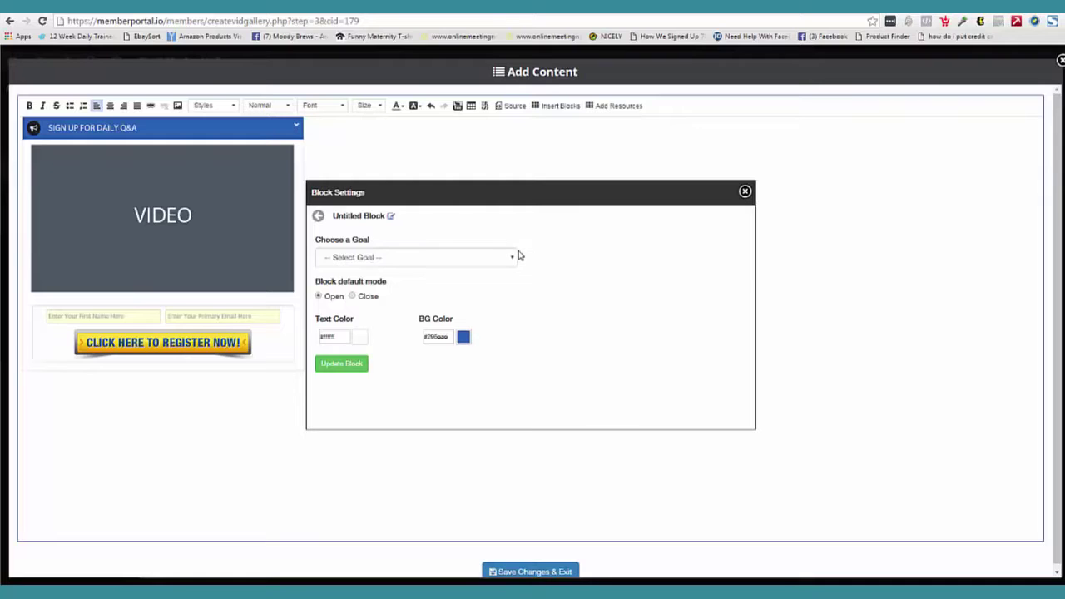
click(744, 192)
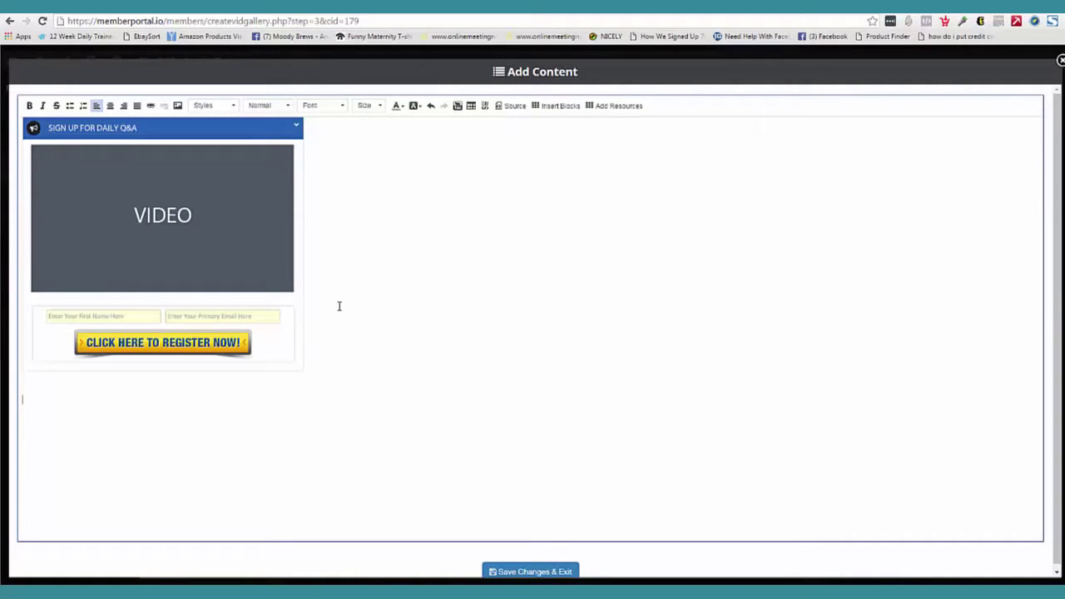
Step: Insert the existing Ebates! resource below the signup block, then close the content editor
click(608, 107)
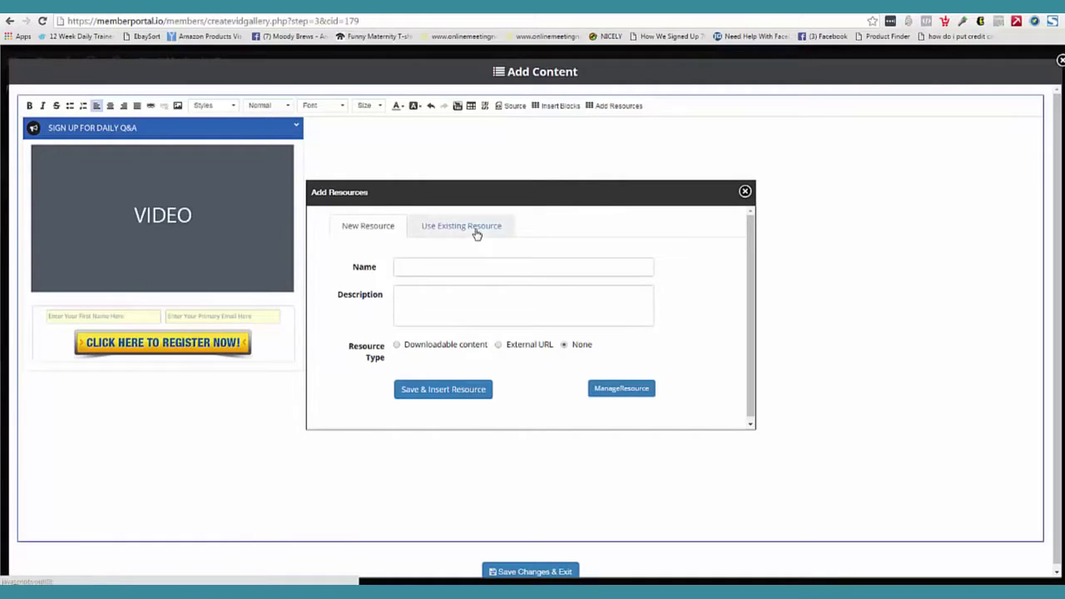
click(474, 232)
scroll(746, 302, down, 2)
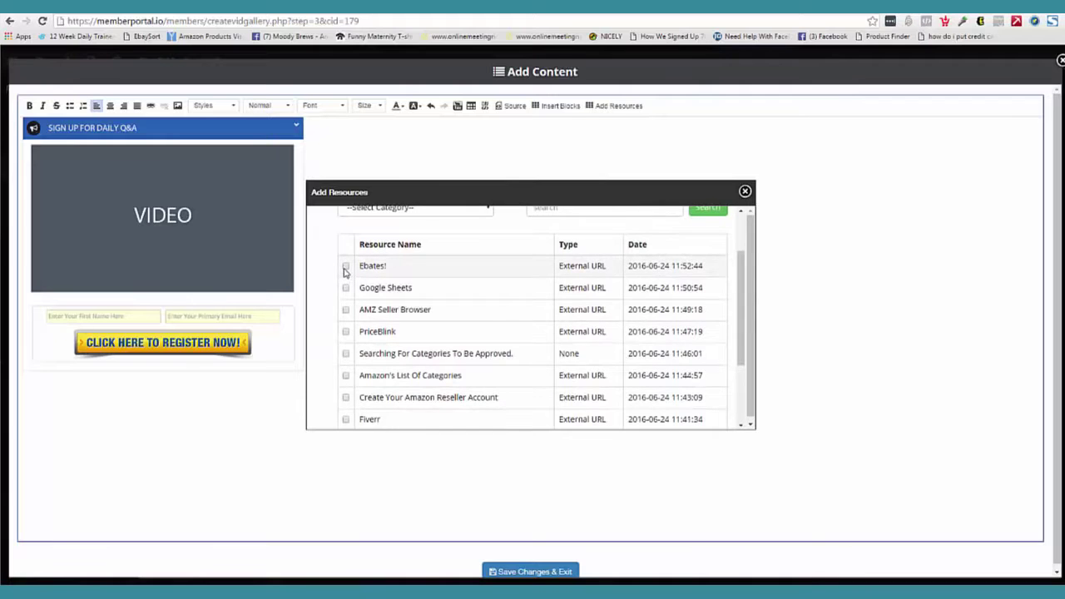
click(346, 266)
scroll(741, 271, up, 2)
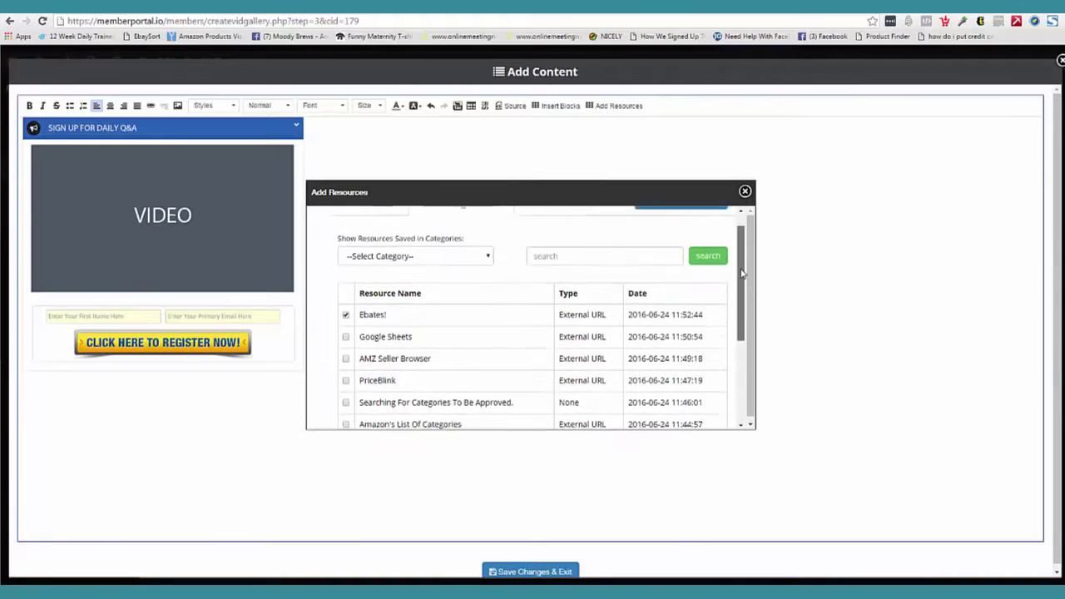
click(697, 213)
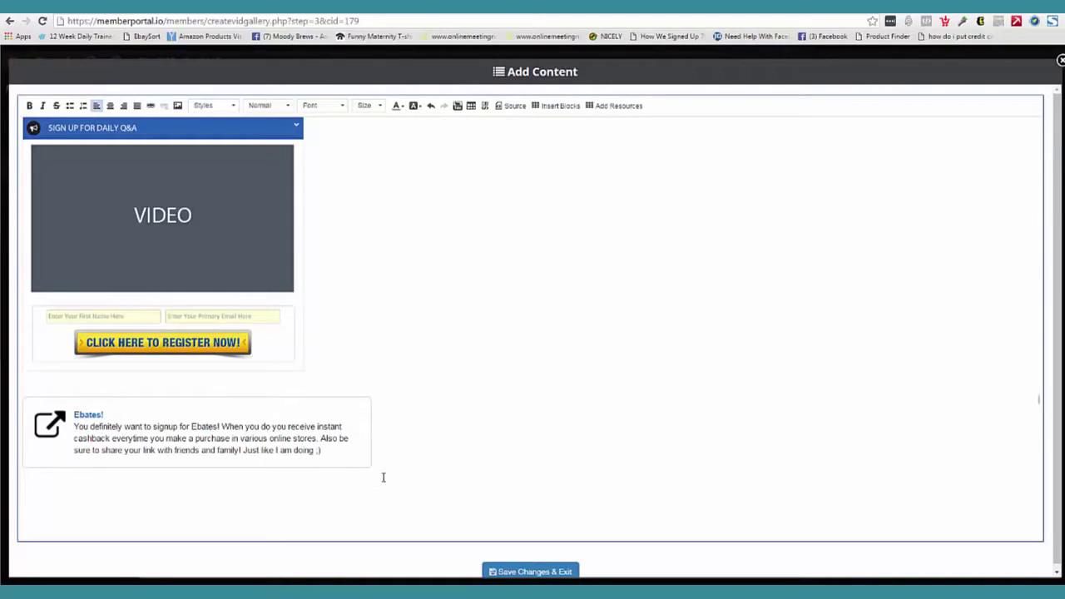
click(1058, 60)
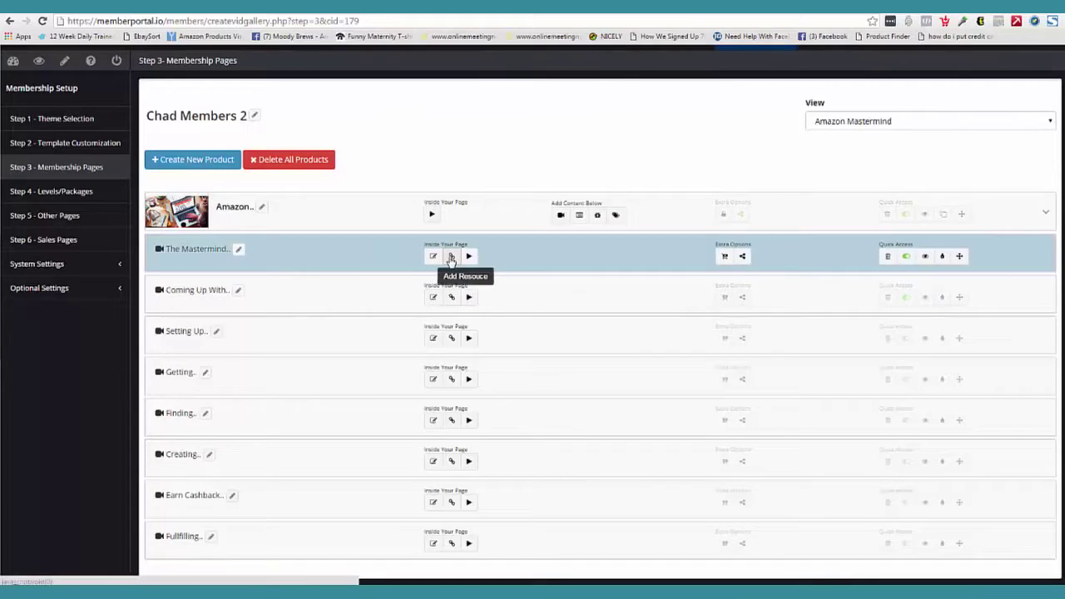
Step: Look over the existing resources for the first lesson page, then close the window unchanged
click(452, 257)
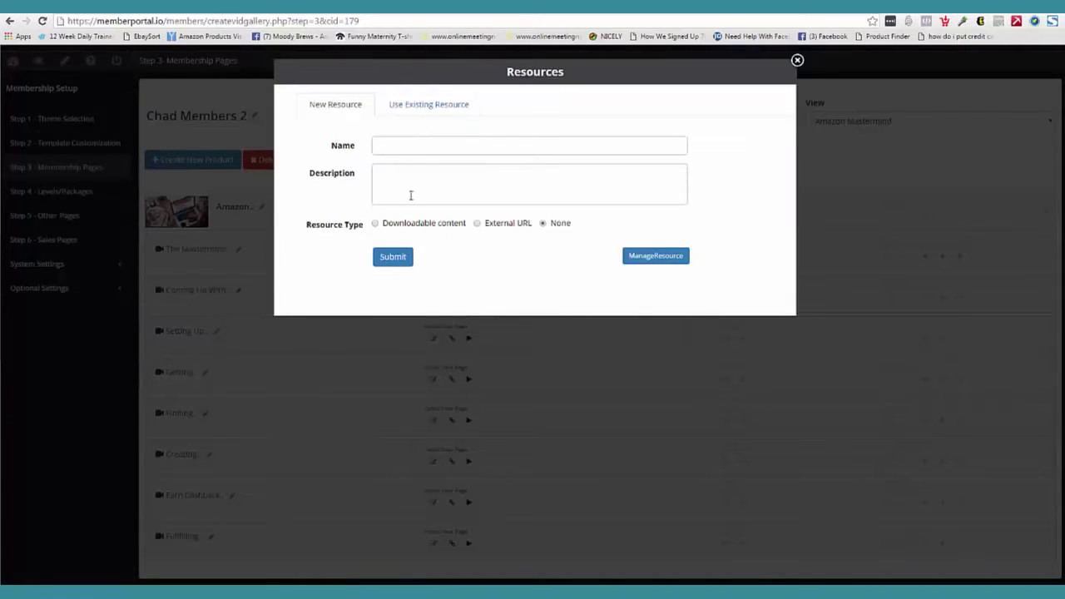
click(428, 108)
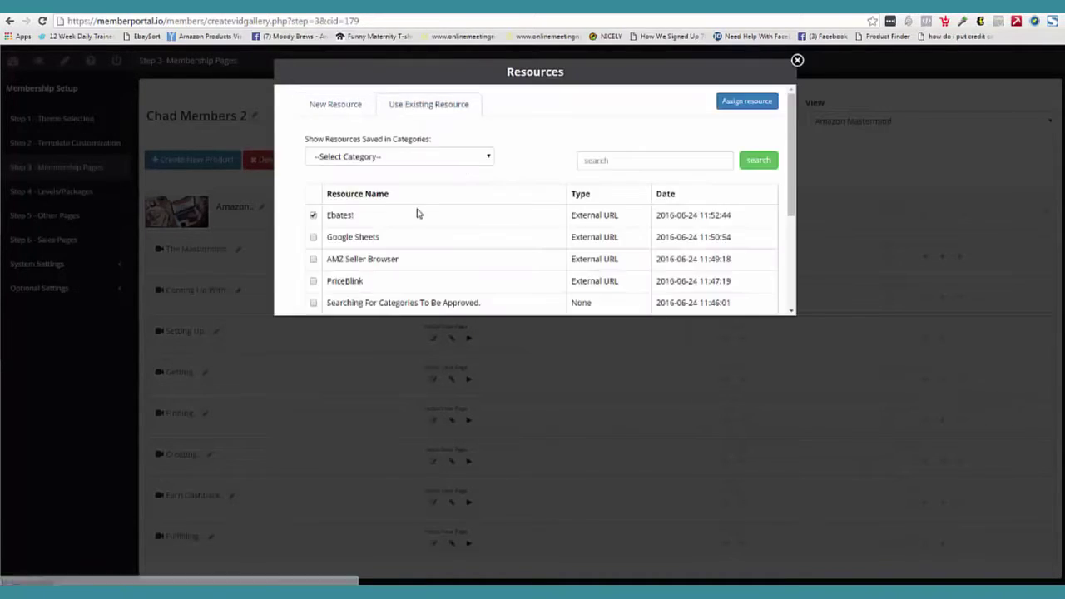
click(797, 61)
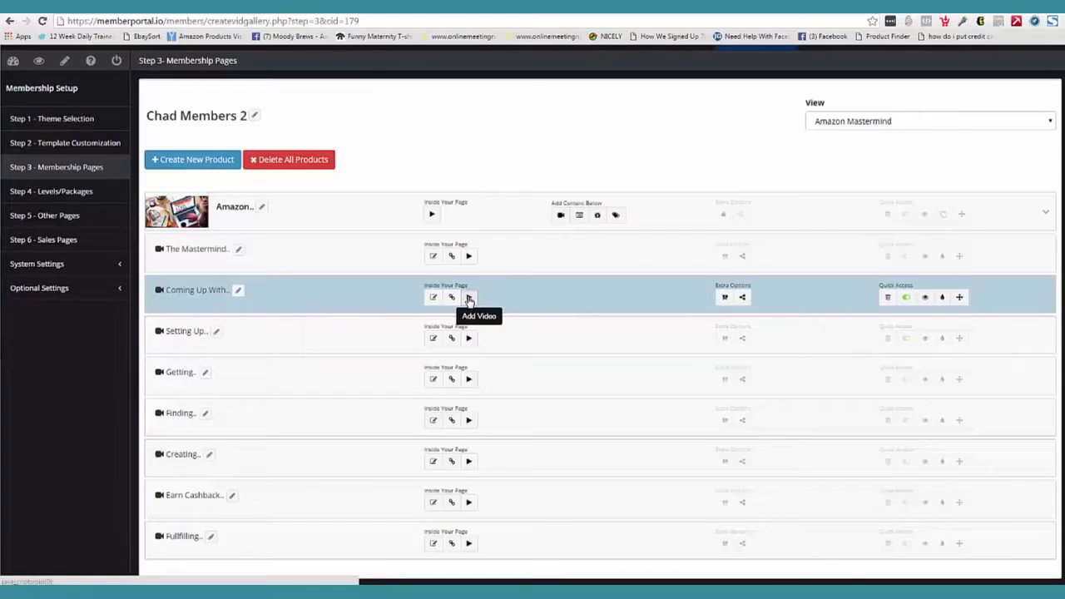
Step: Glance at the second page's video options, then show the packages containing The Mastermind lesson
click(469, 300)
click(853, 59)
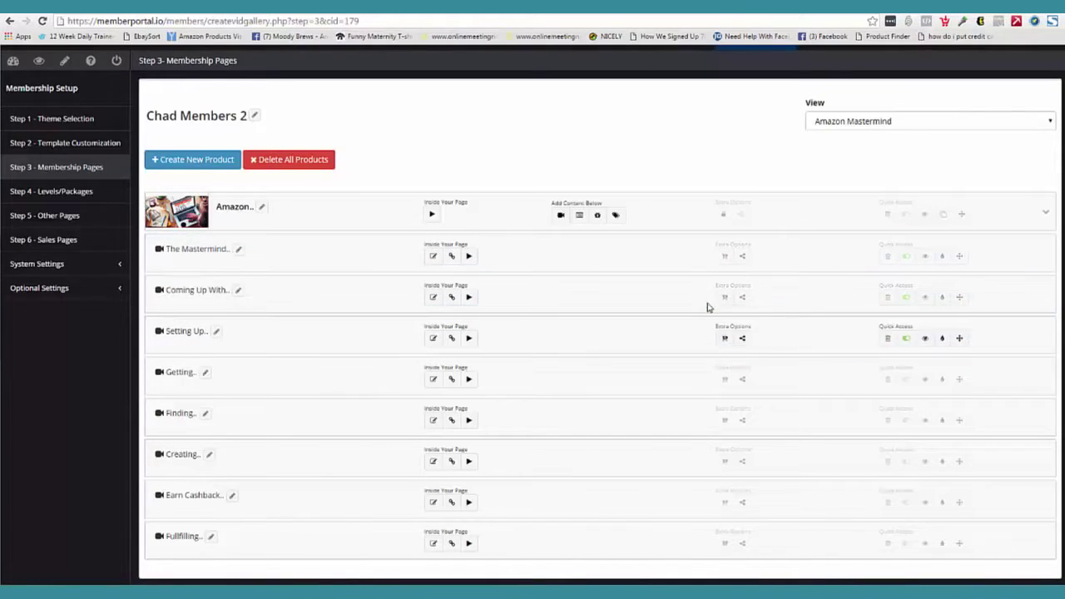
click(725, 297)
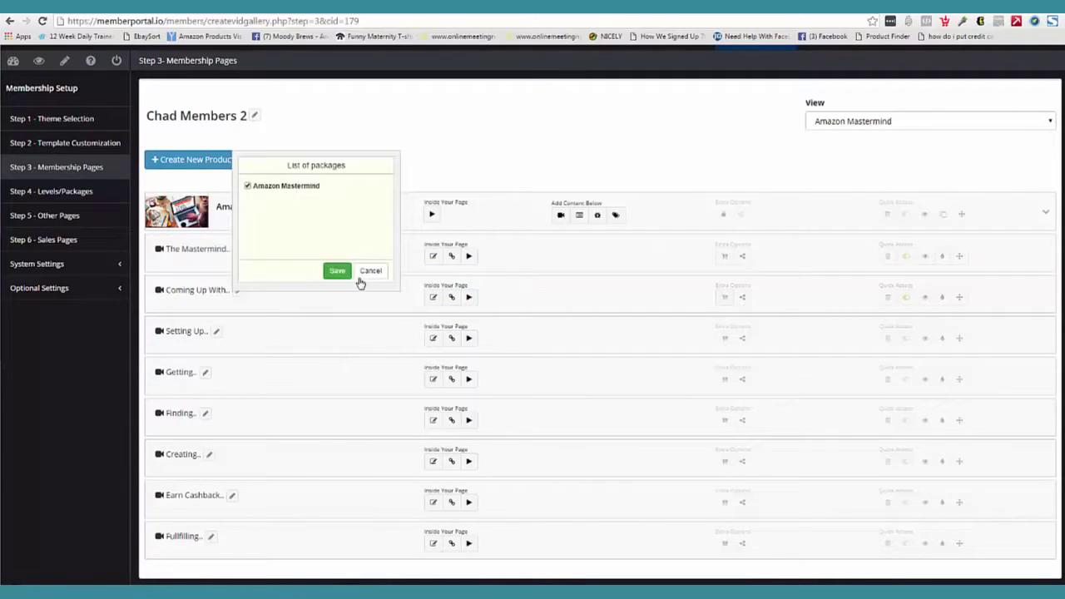
Step: Cancel the packages list and close the second page's Related Modules Settings unchanged
click(371, 271)
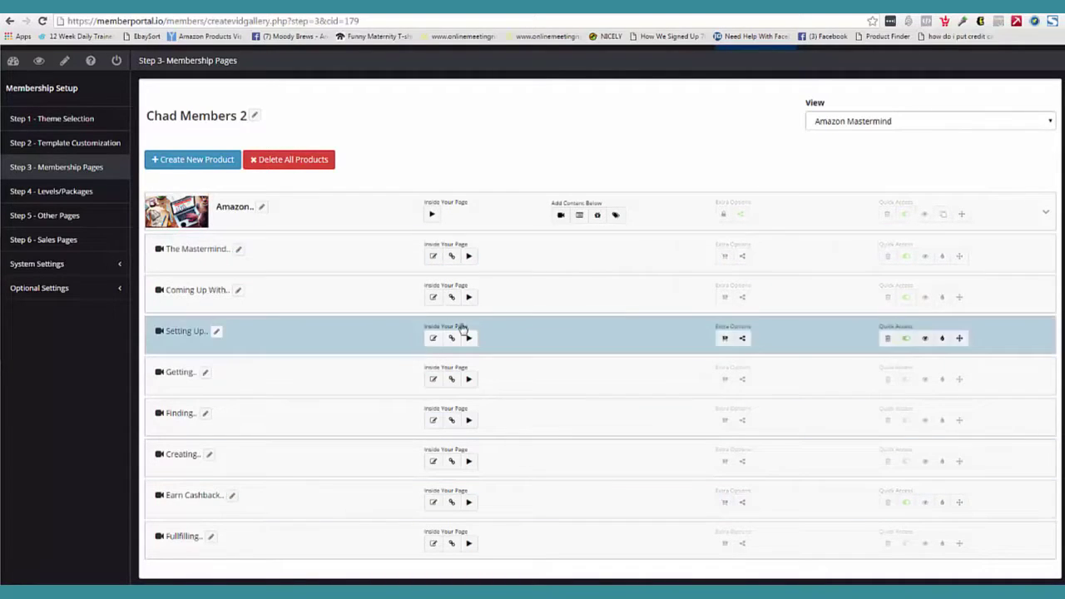
click(743, 298)
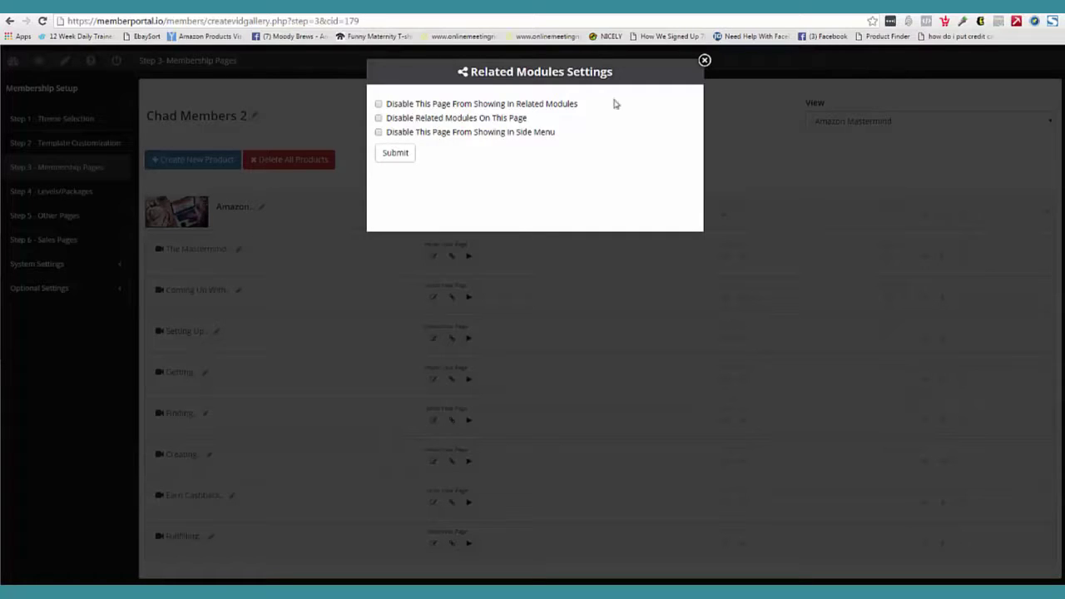
click(704, 61)
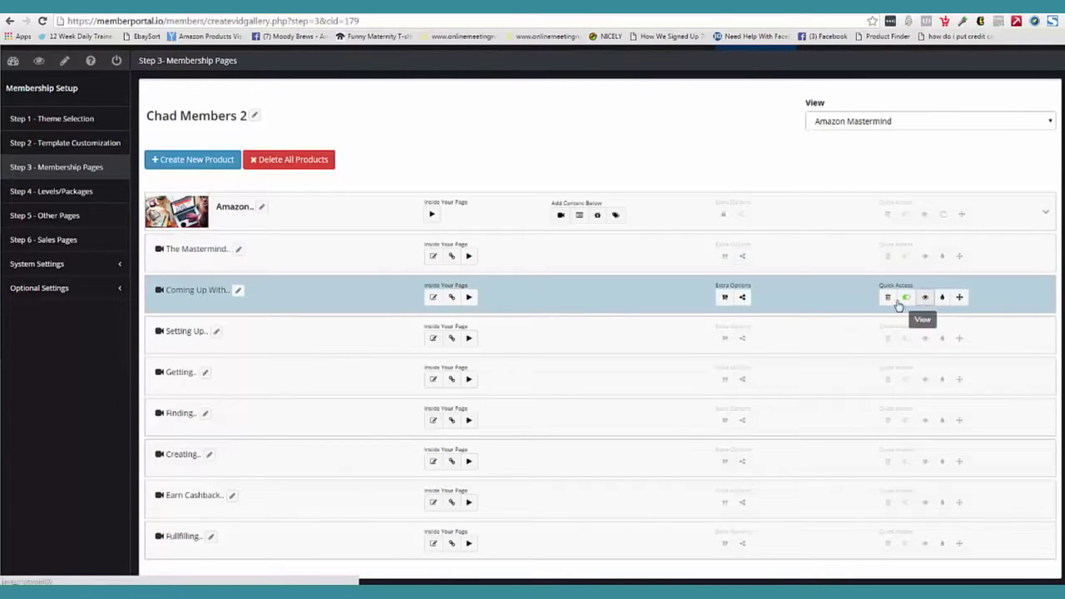
Step: Enable drip feed on the second page, requiring completion of The Mastermind Strategy with 'and'
click(943, 299)
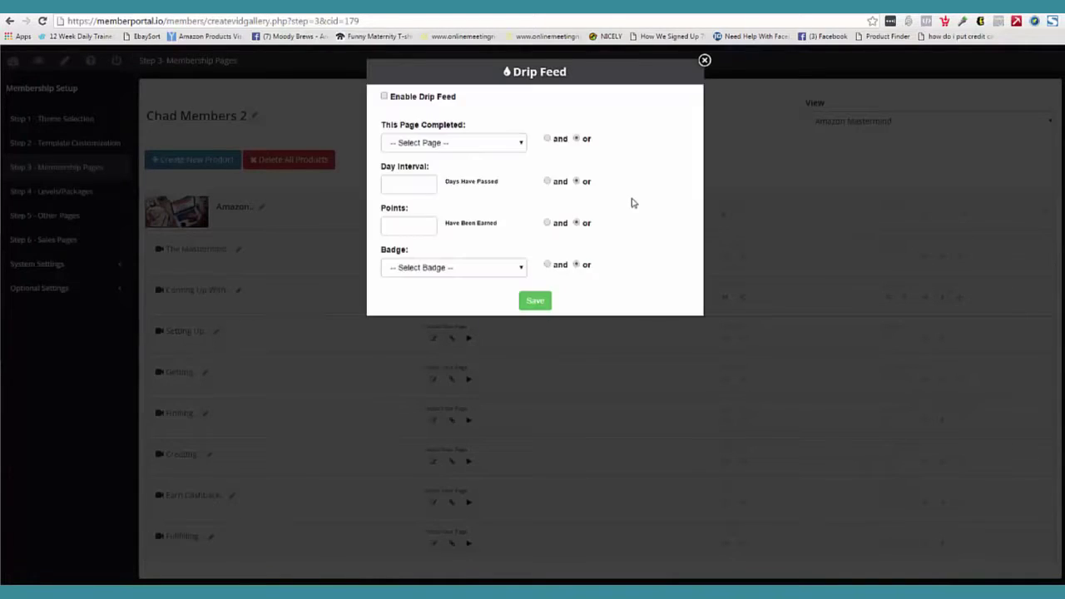
click(385, 97)
click(522, 144)
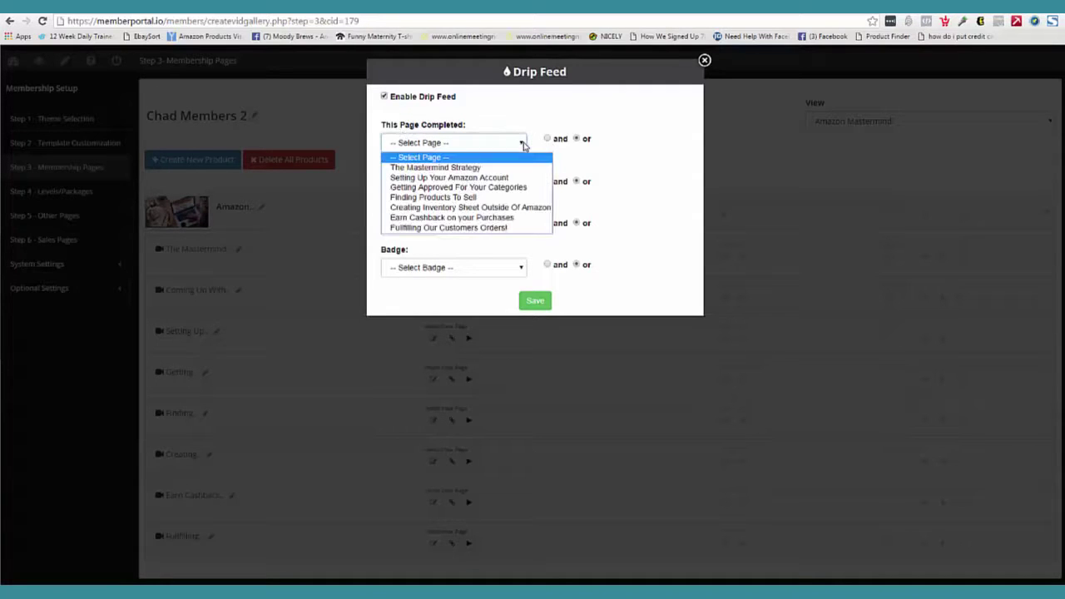
click(460, 168)
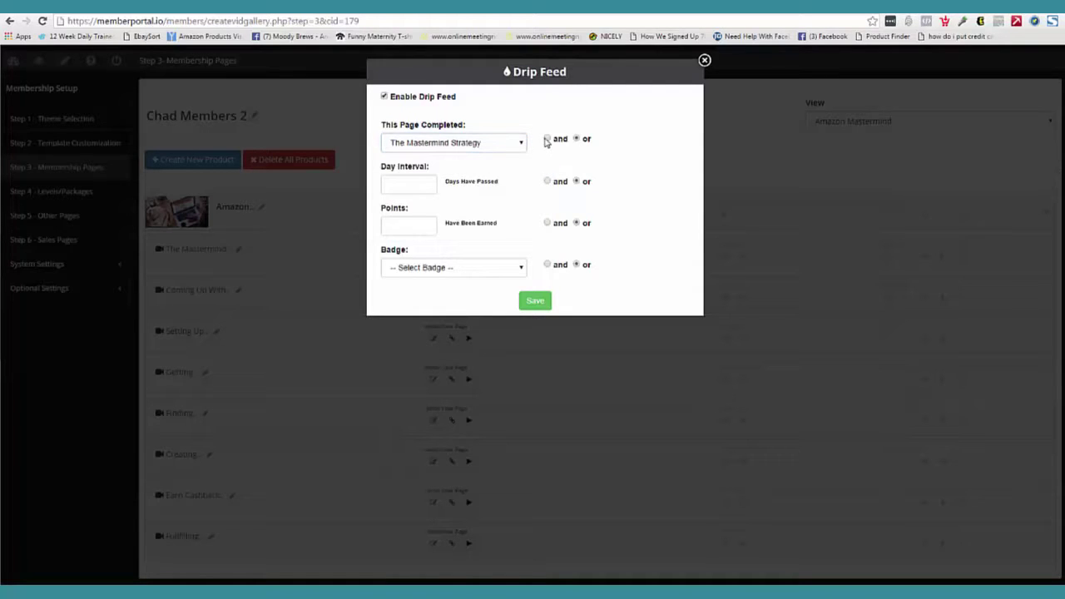
click(547, 140)
Step: Set a 3-day interval and 25 points, leave Badge unset, and close the drip settings
click(427, 182)
text(3)
click(412, 229)
text(25)
click(623, 210)
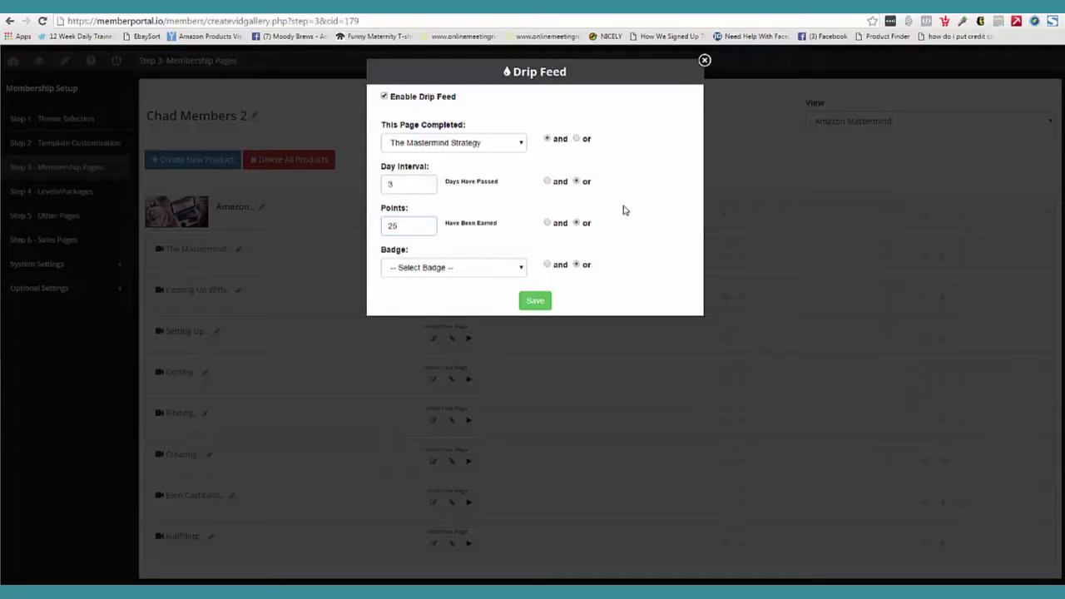
click(476, 264)
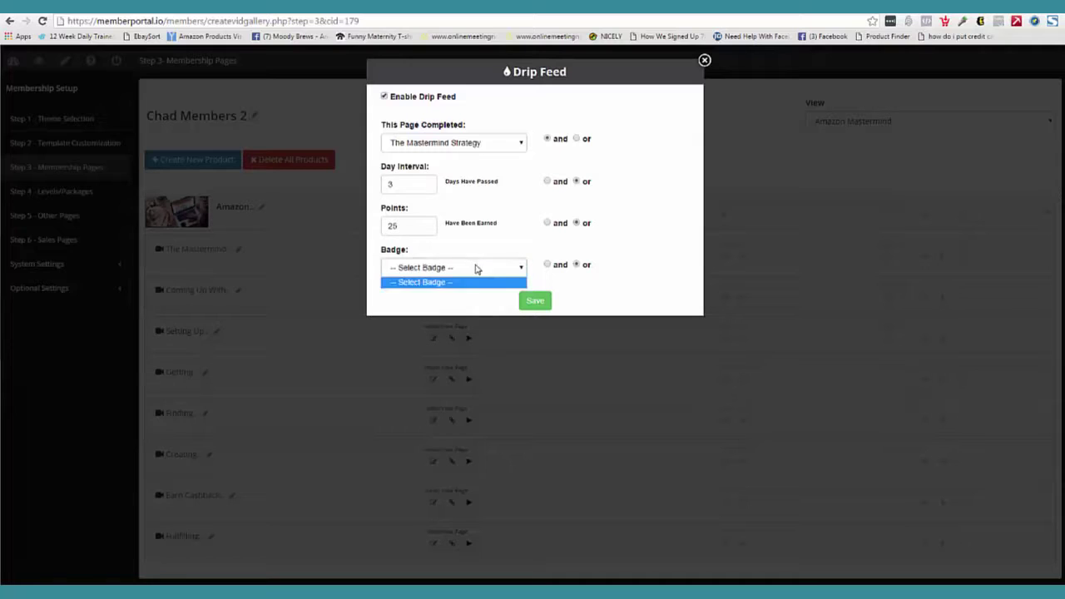
click(617, 287)
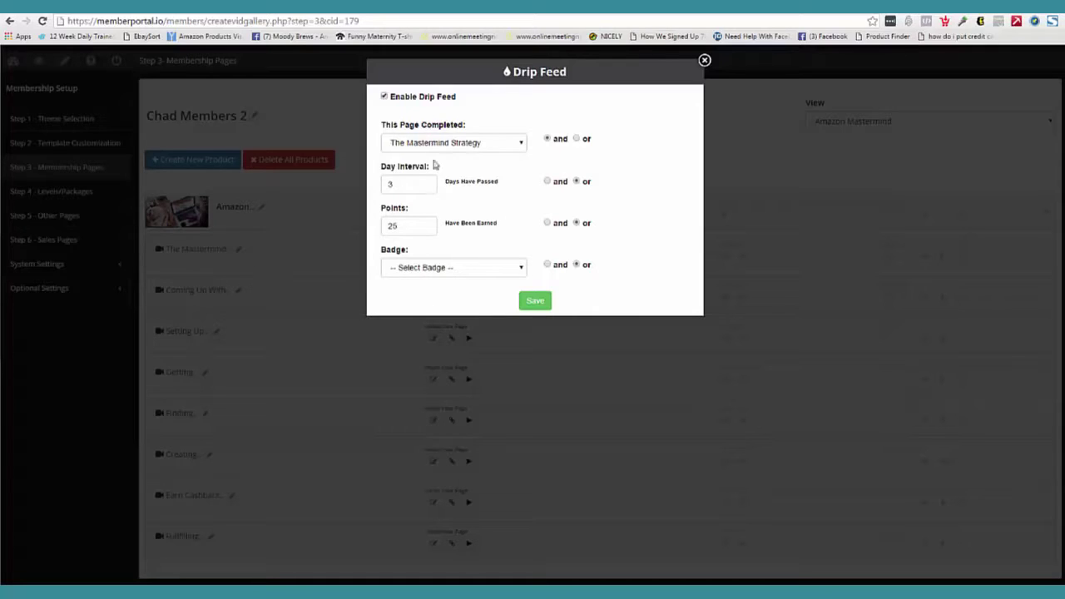
click(705, 60)
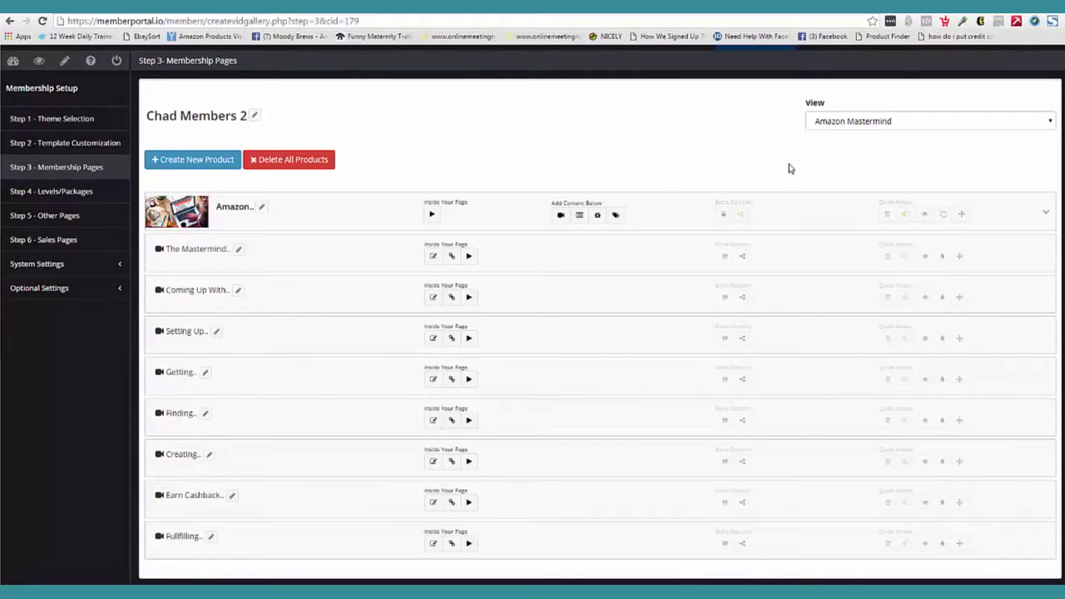
Step: Browse the pages list under All Products and then Amazon Mastermind
click(1046, 217)
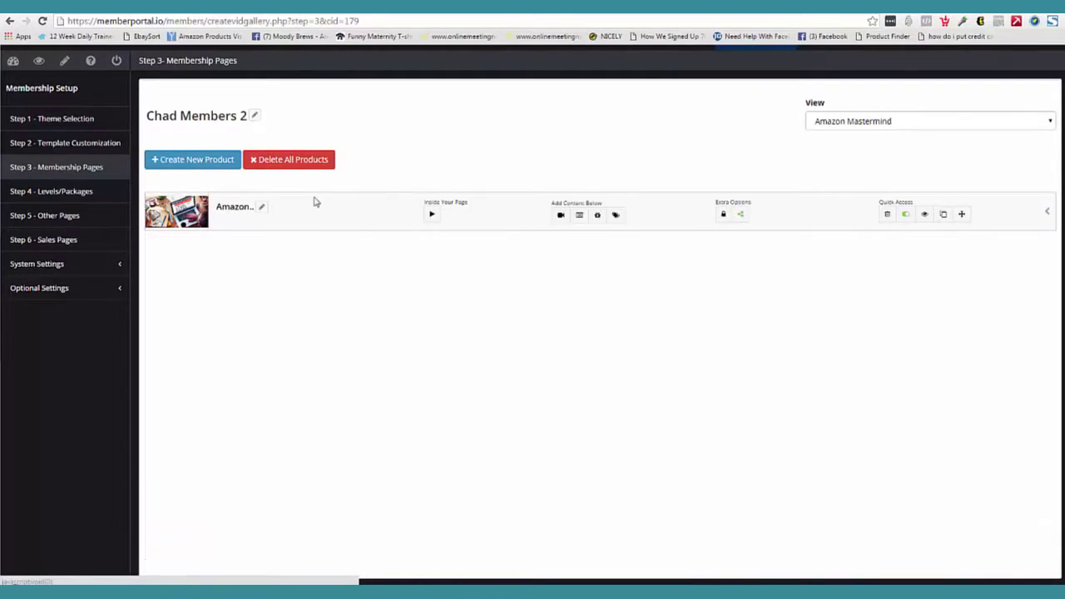
click(1050, 123)
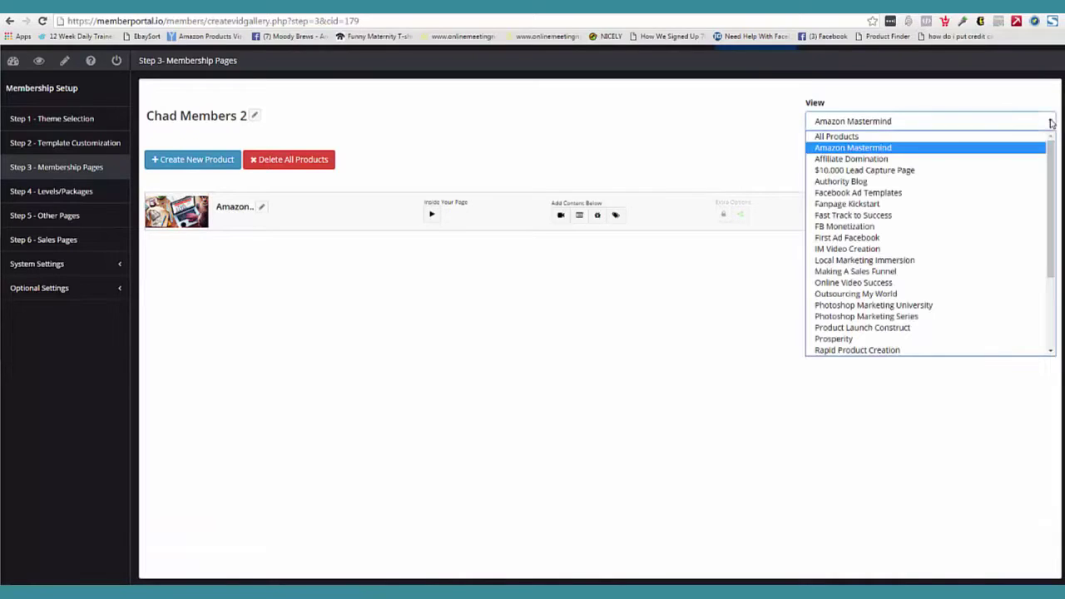
click(924, 138)
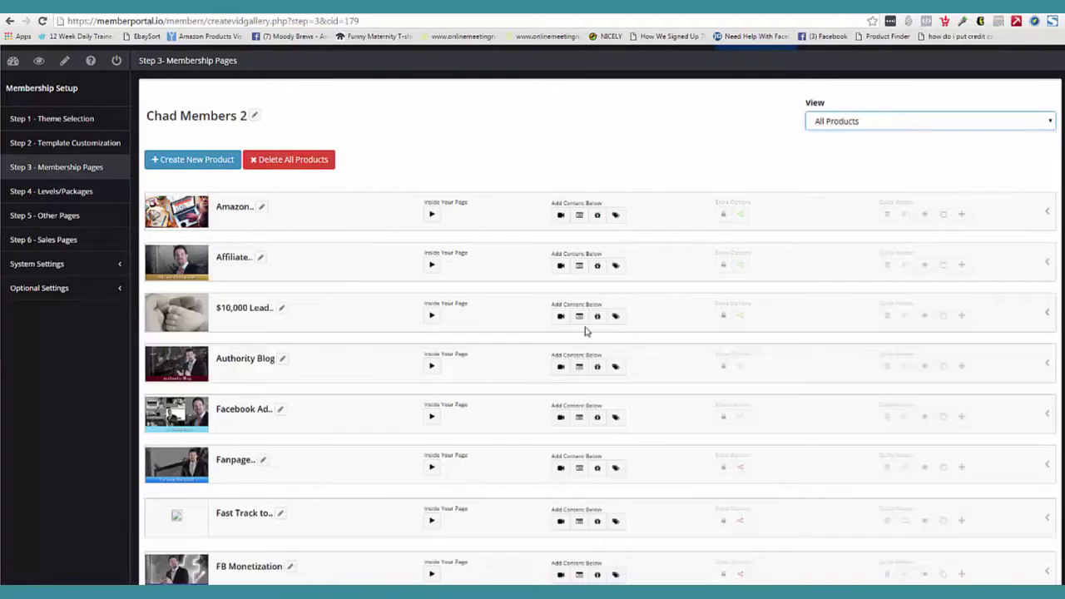
click(1047, 265)
click(1047, 265)
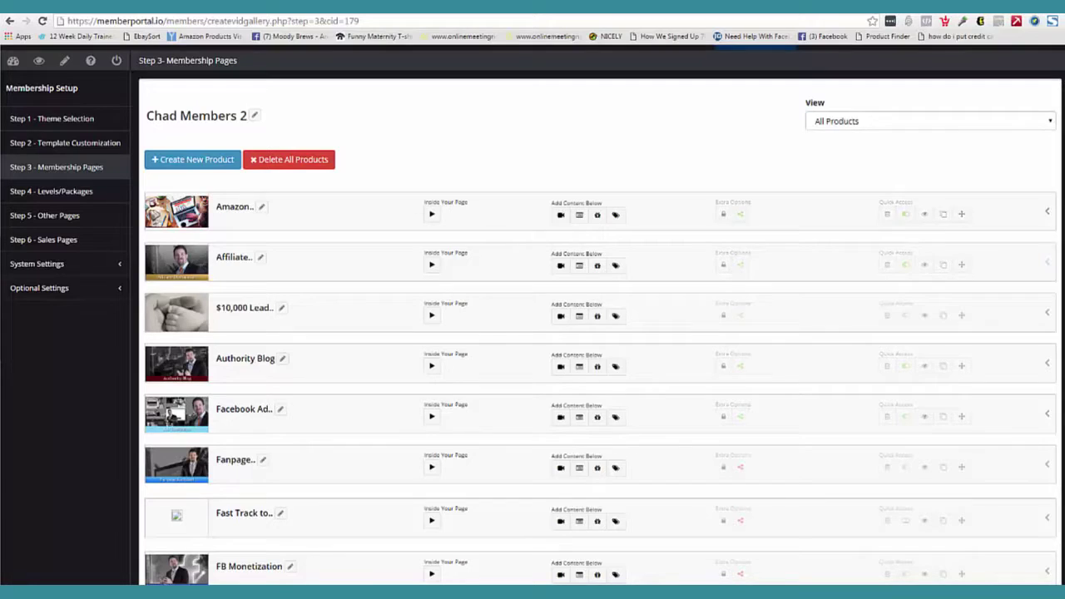
click(1049, 123)
click(853, 147)
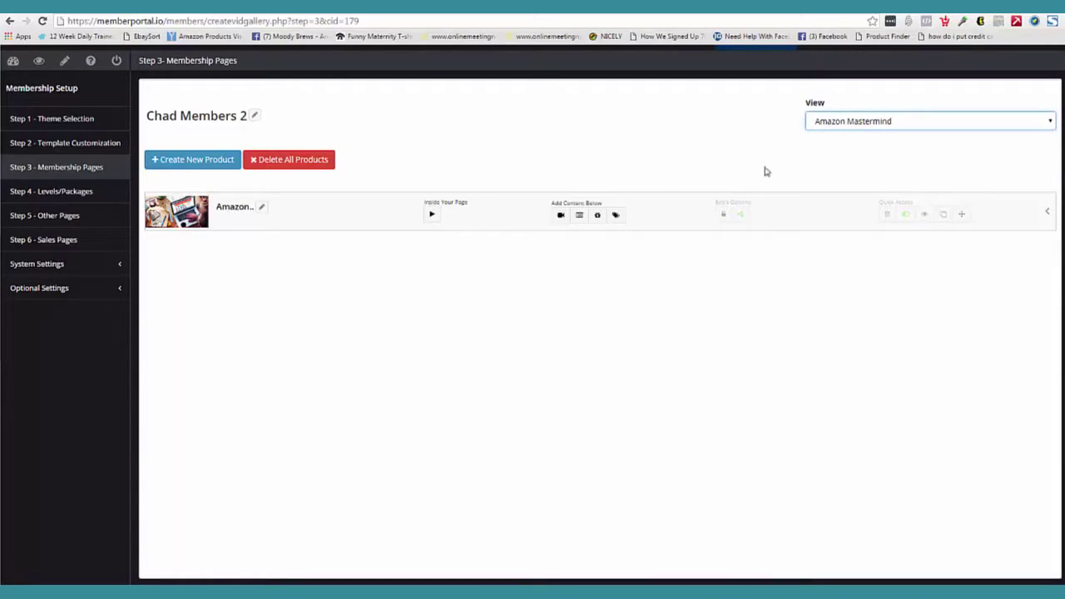
Step: Filter to the $10,000 Lead Capture Page product, review its six videos, and go to Levels/Packages
click(1049, 123)
click(916, 169)
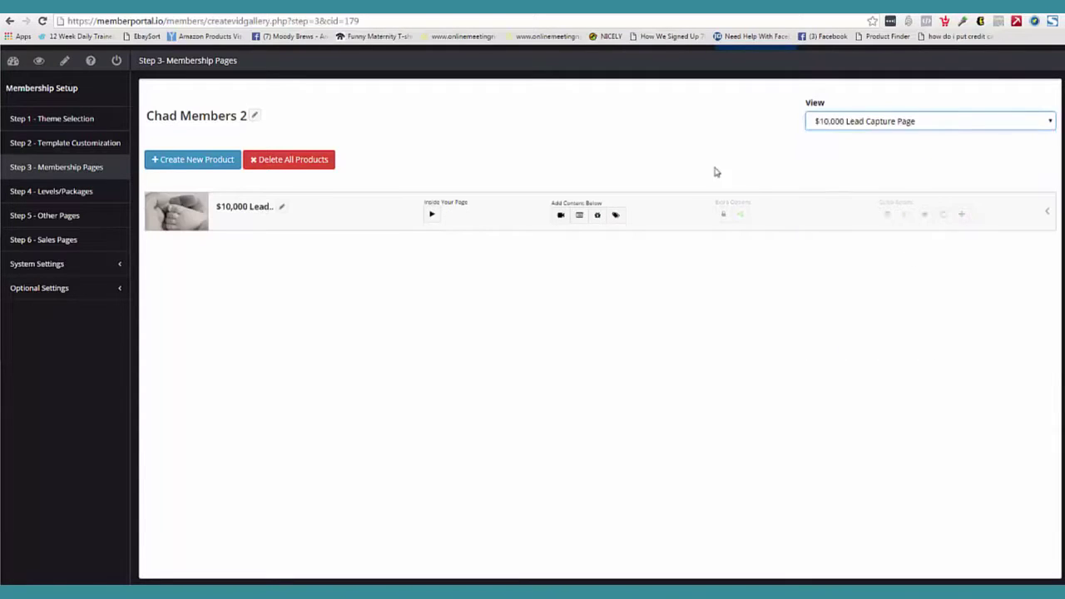
click(1047, 211)
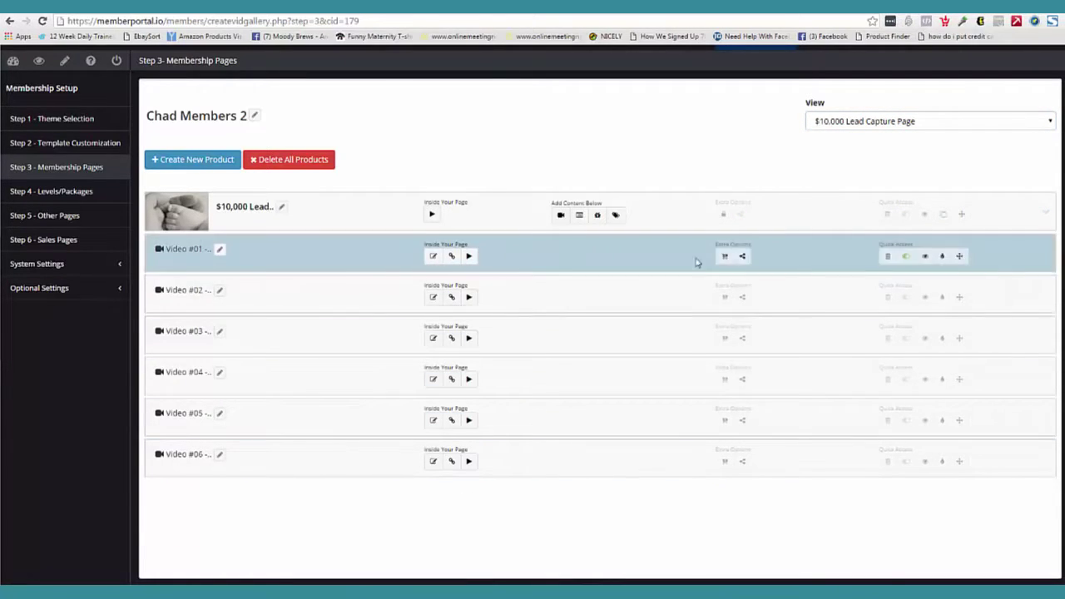
click(1044, 213)
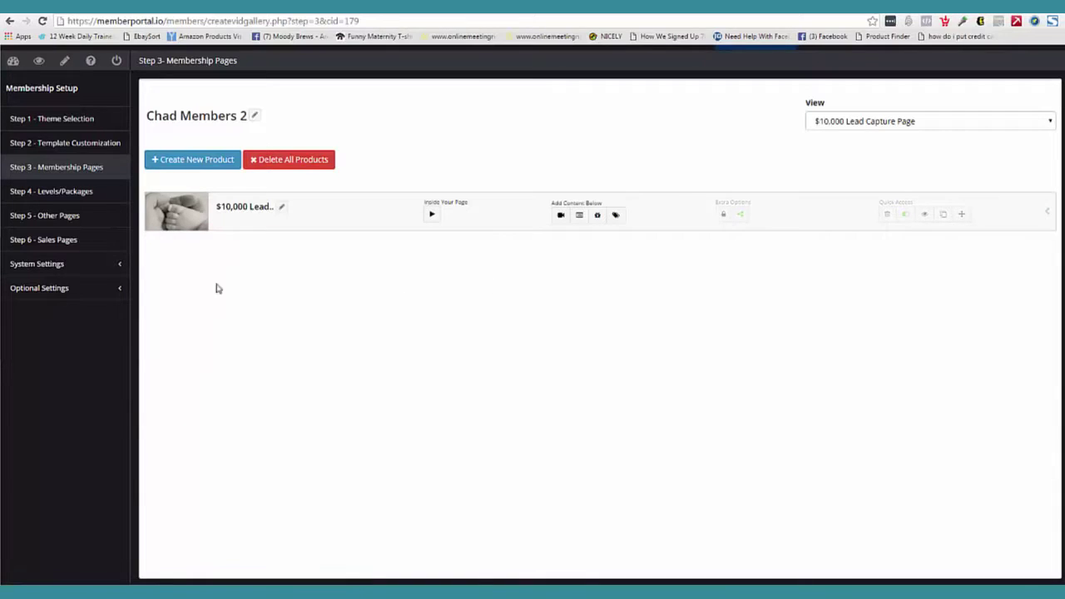
click(81, 195)
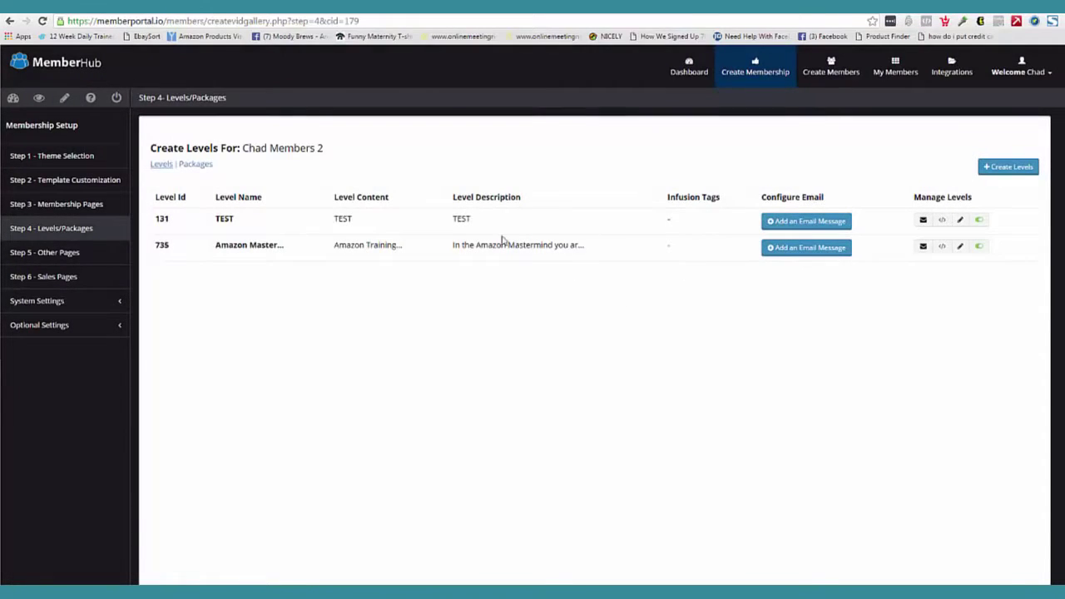
Step: Show the packages list for the Amazon Mastermind product
click(199, 168)
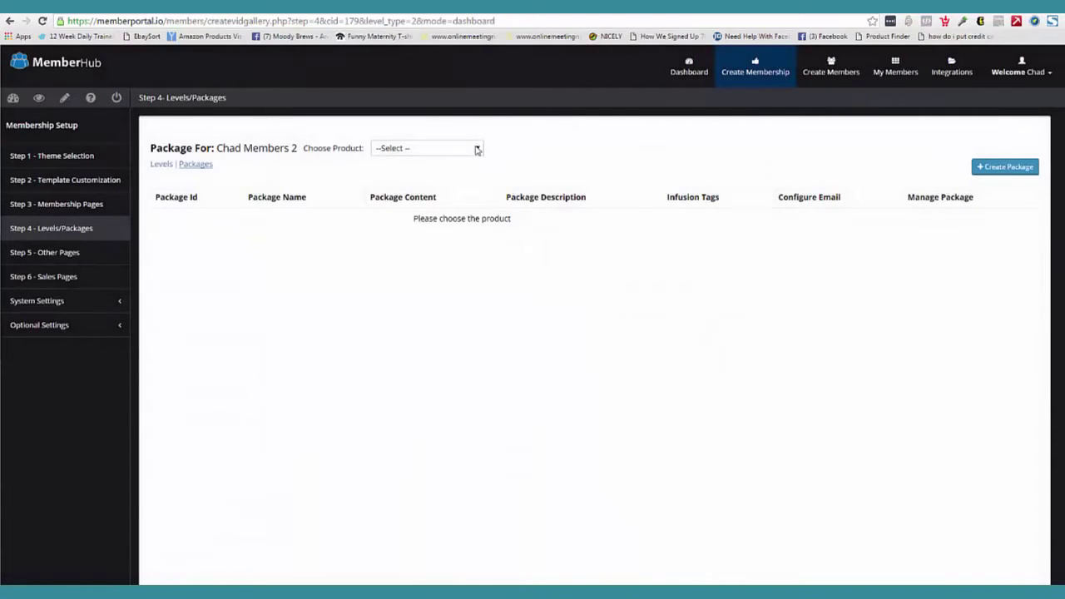
click(478, 150)
click(428, 169)
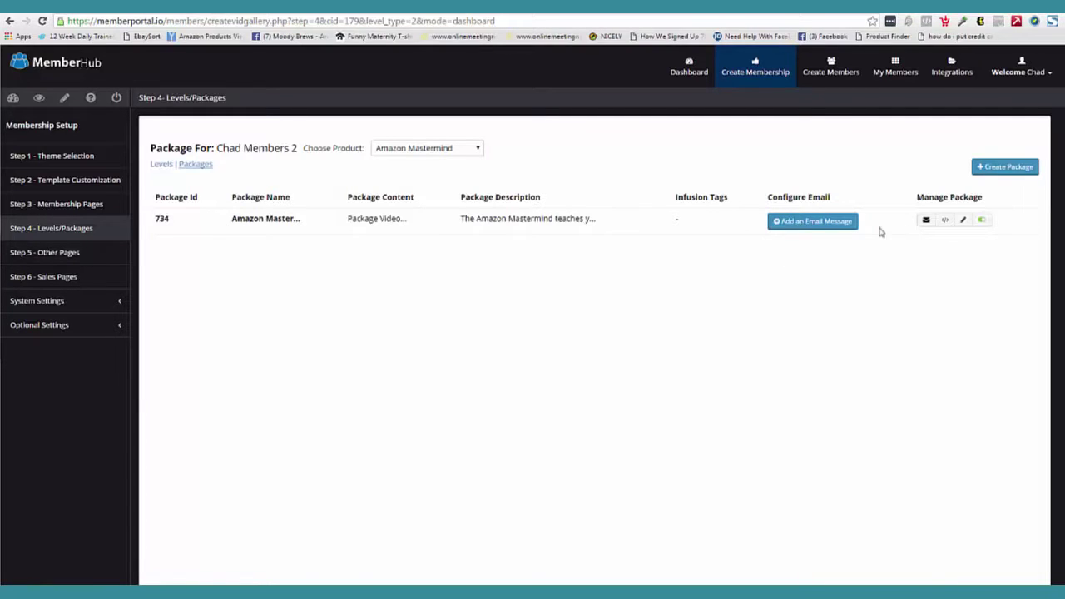
Step: Check Video #01's empty package list, revisit Packages, and move to Step 5 Other Pages
click(80, 208)
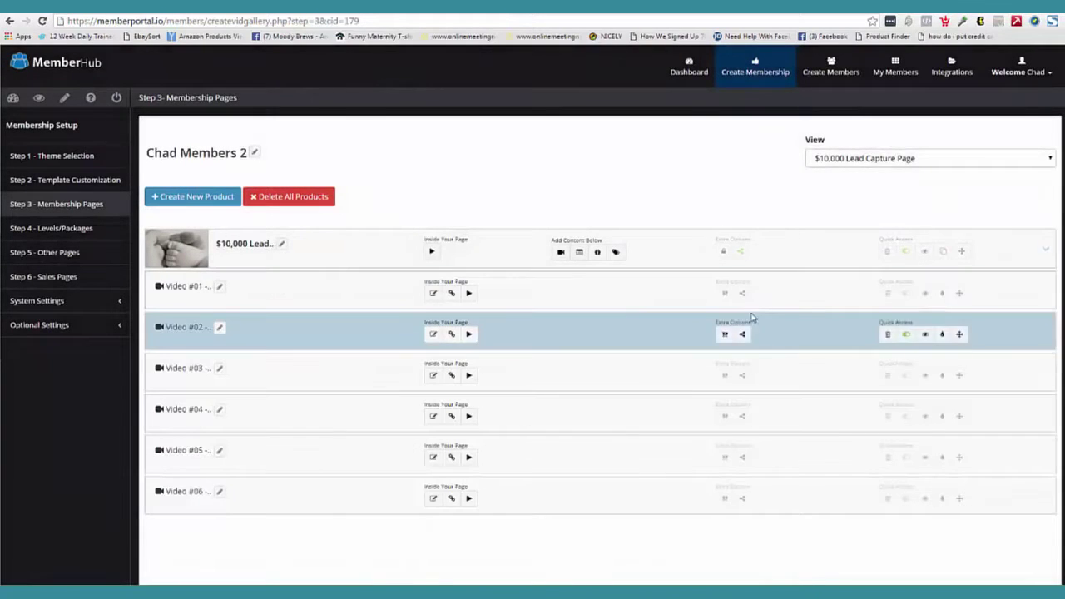
click(724, 293)
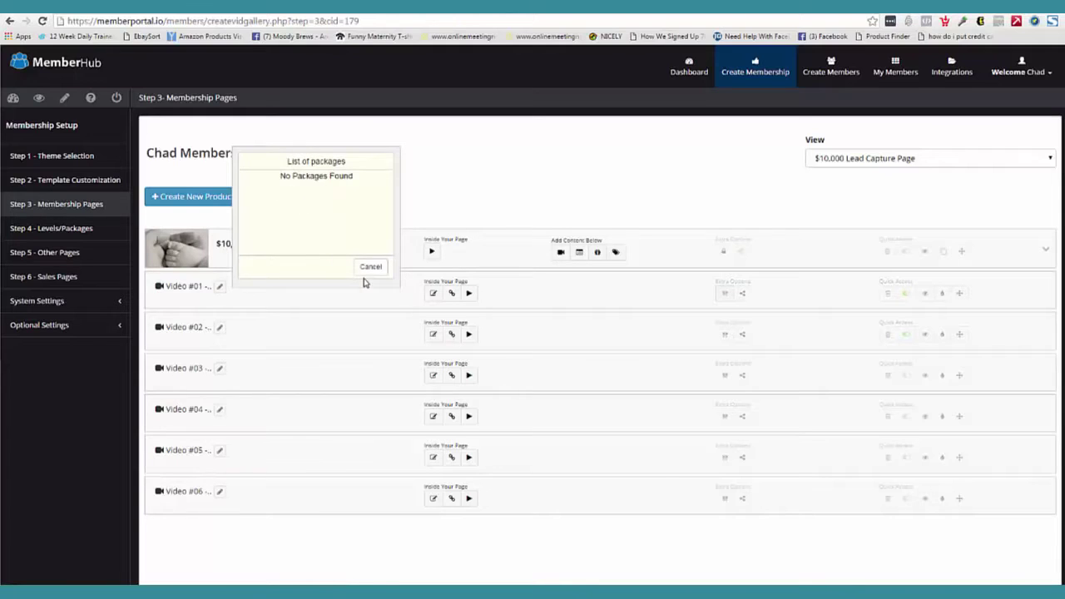
click(370, 267)
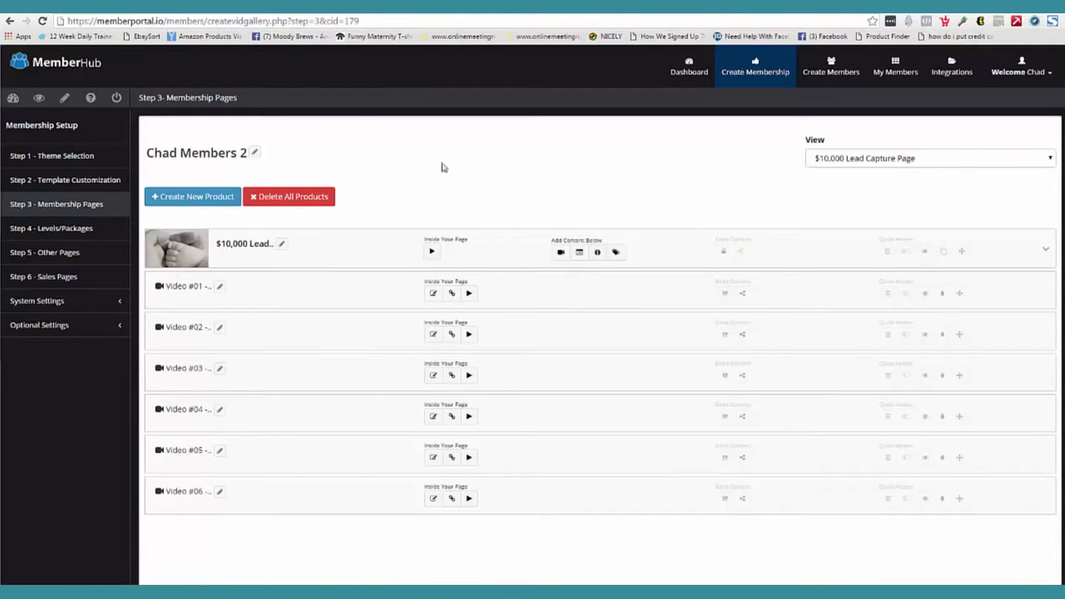
click(82, 228)
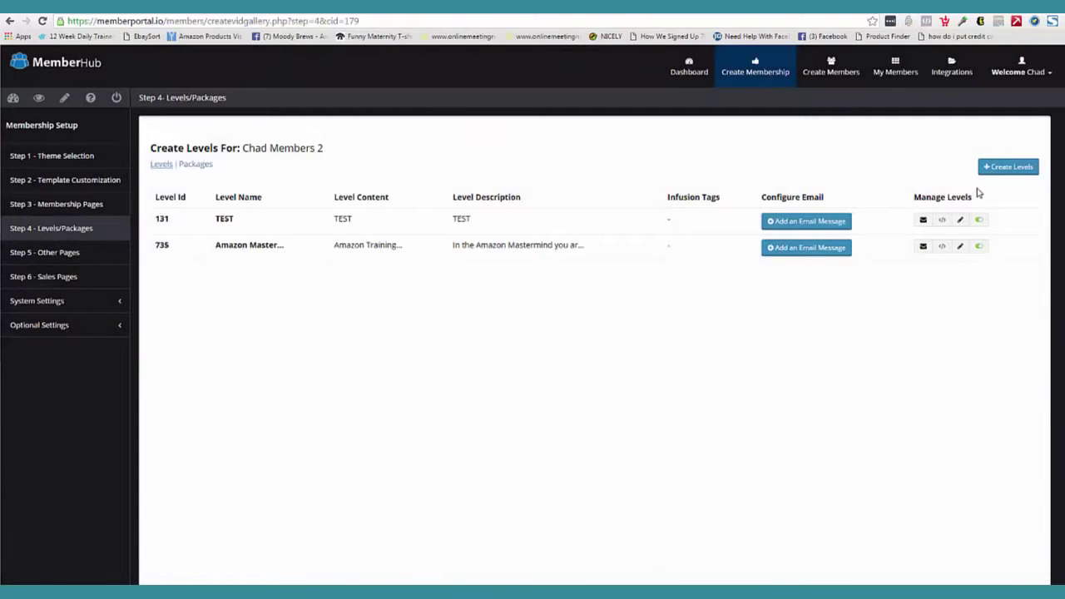
click(200, 163)
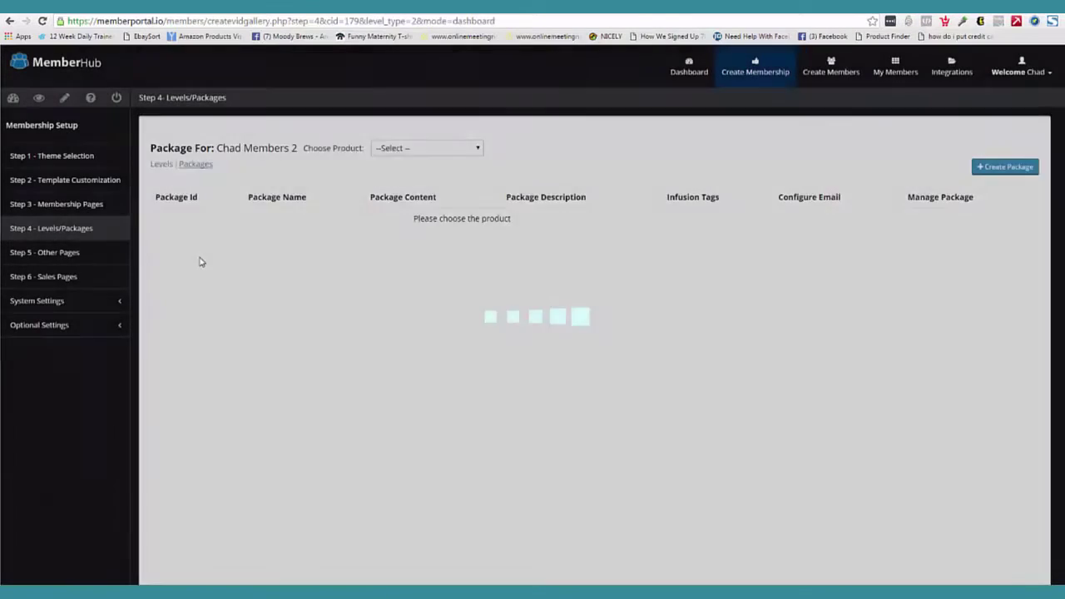
click(67, 253)
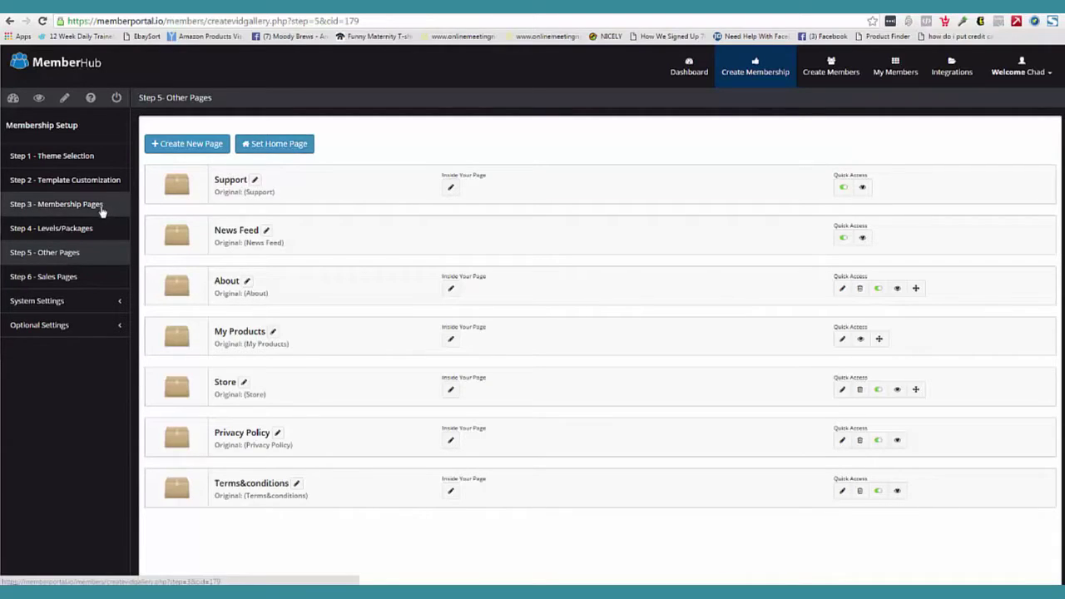
Step: Go to Step 6 Sales Pages and scroll through the product list
click(65, 277)
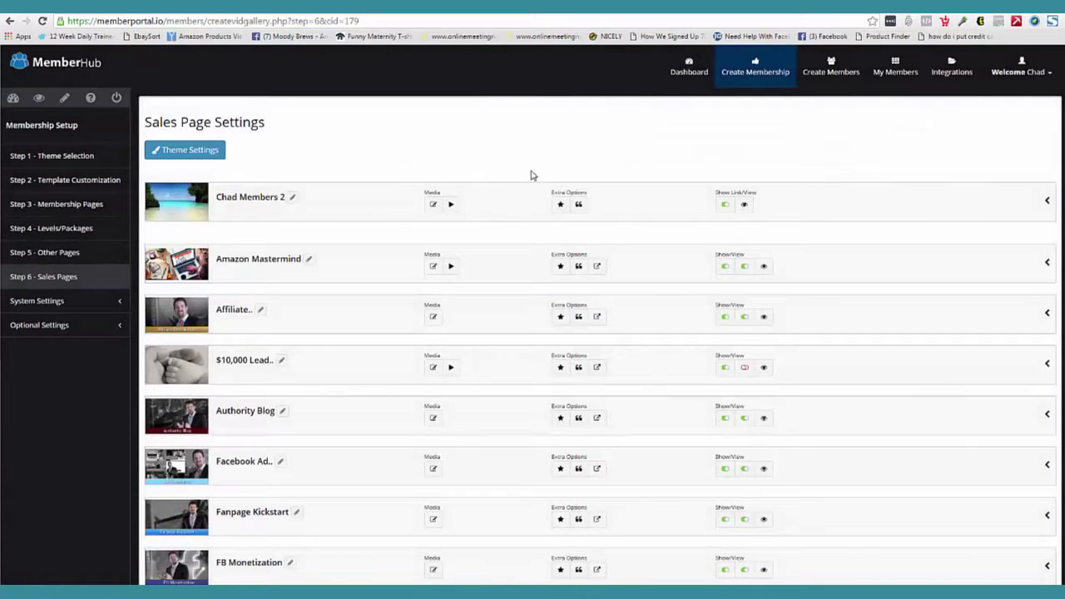
scroll(599, 333, down, 6)
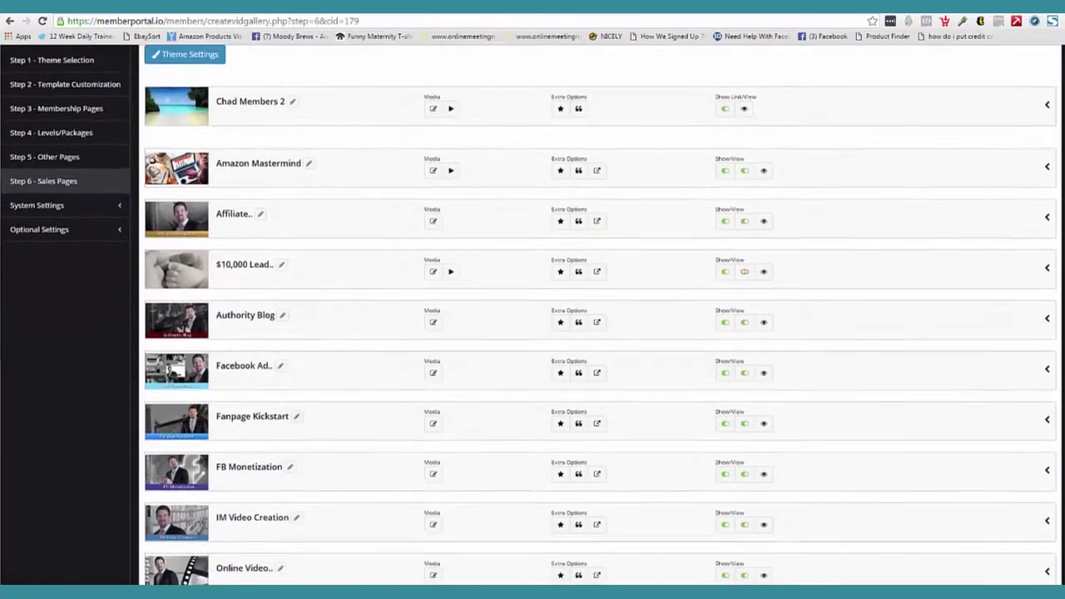
scroll(599, 333, up, 6)
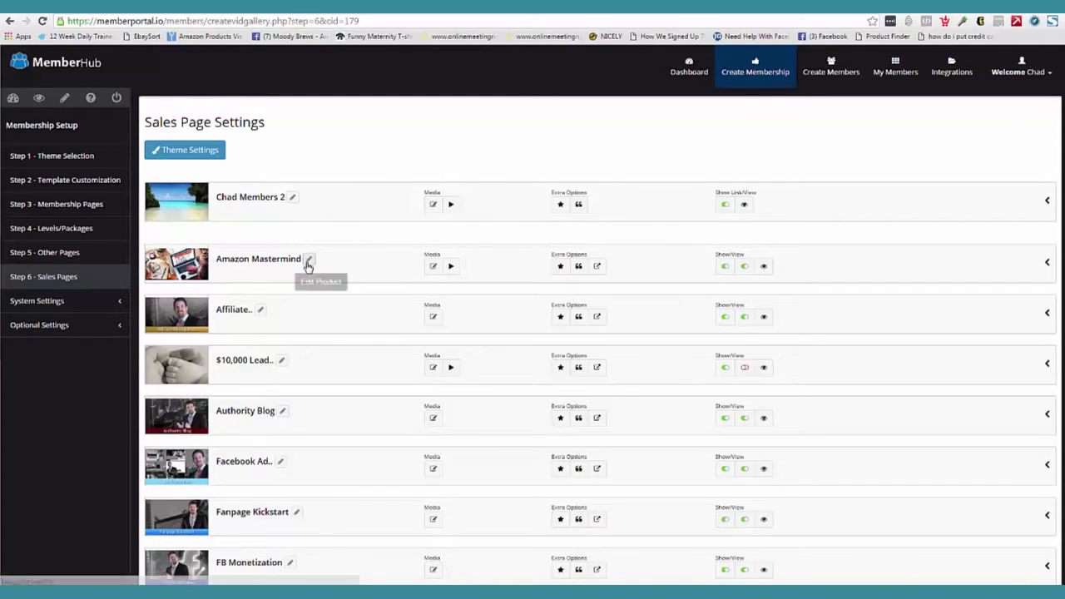
Step: Review Amazon Mastermind's Product Details, keep the current instructor, and close without changes
click(308, 263)
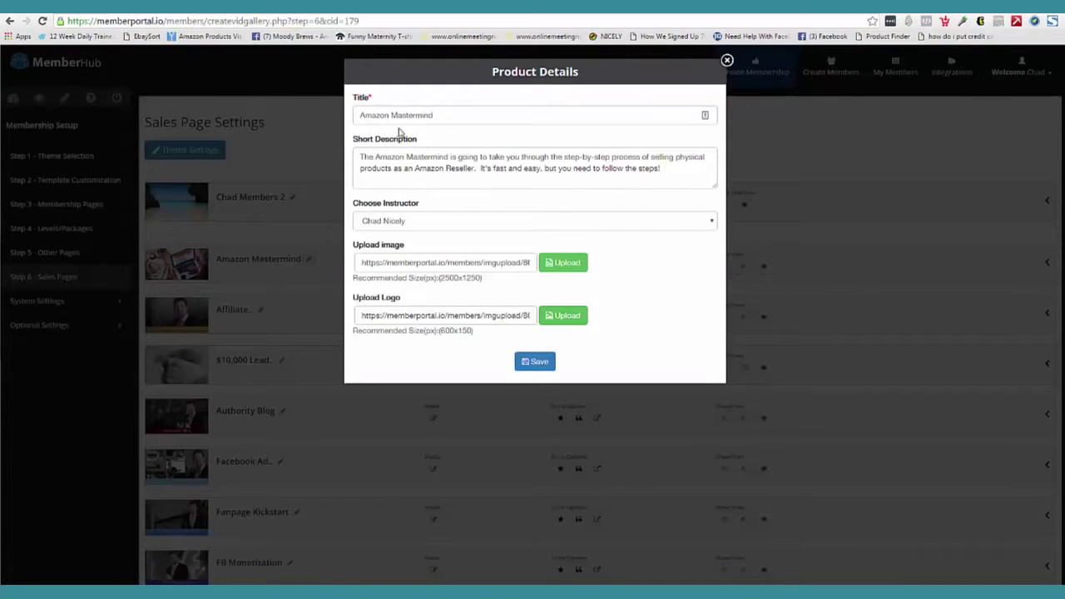
click(409, 226)
click(406, 247)
click(726, 60)
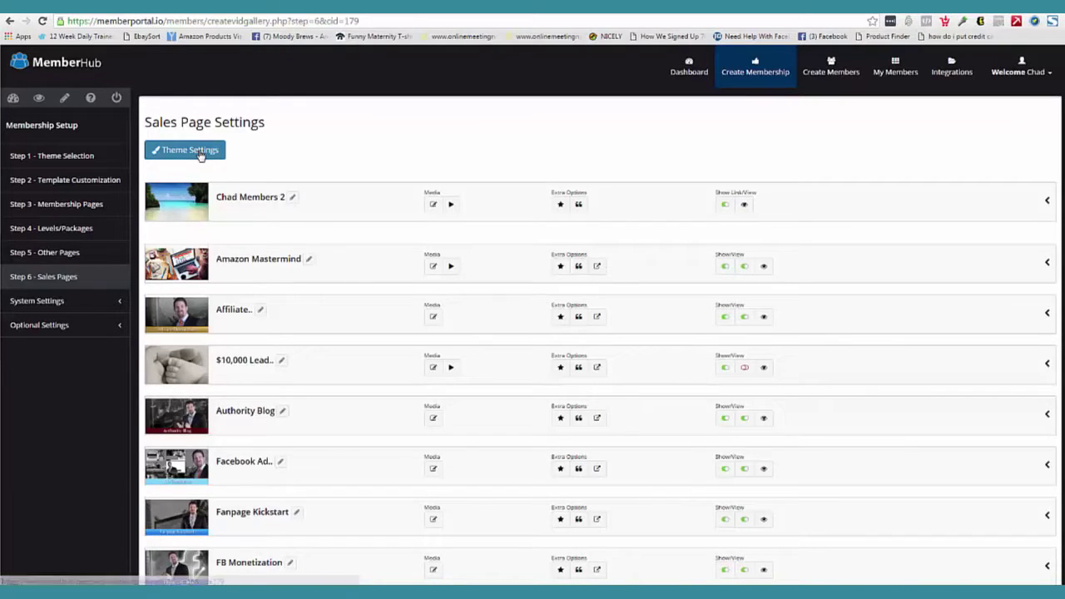
Step: Open the sales page theme settings and apply Template 1
click(199, 157)
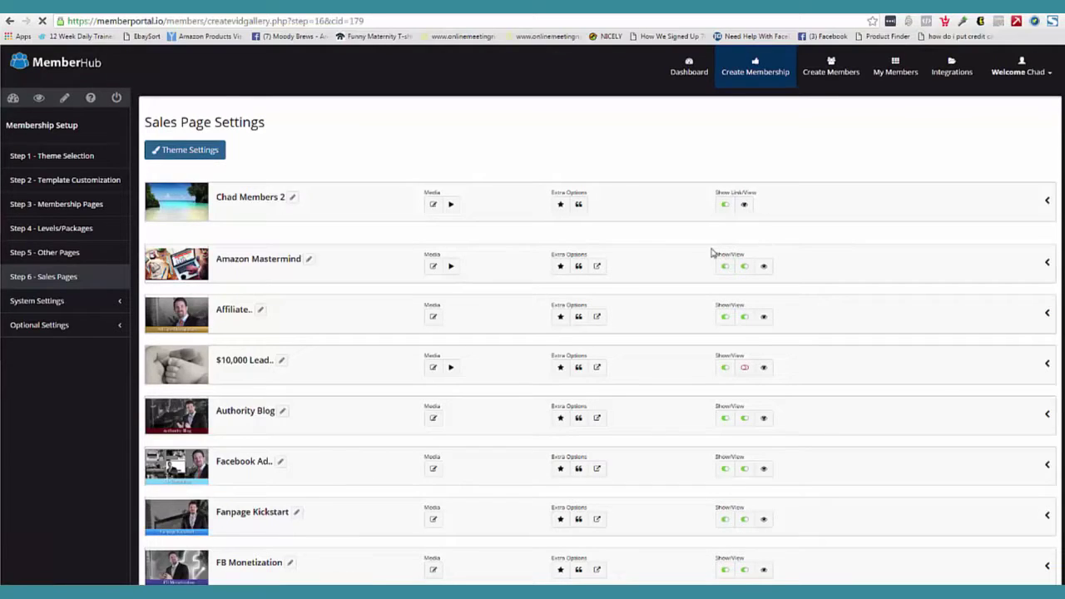
scroll(1062, 359, down, 5)
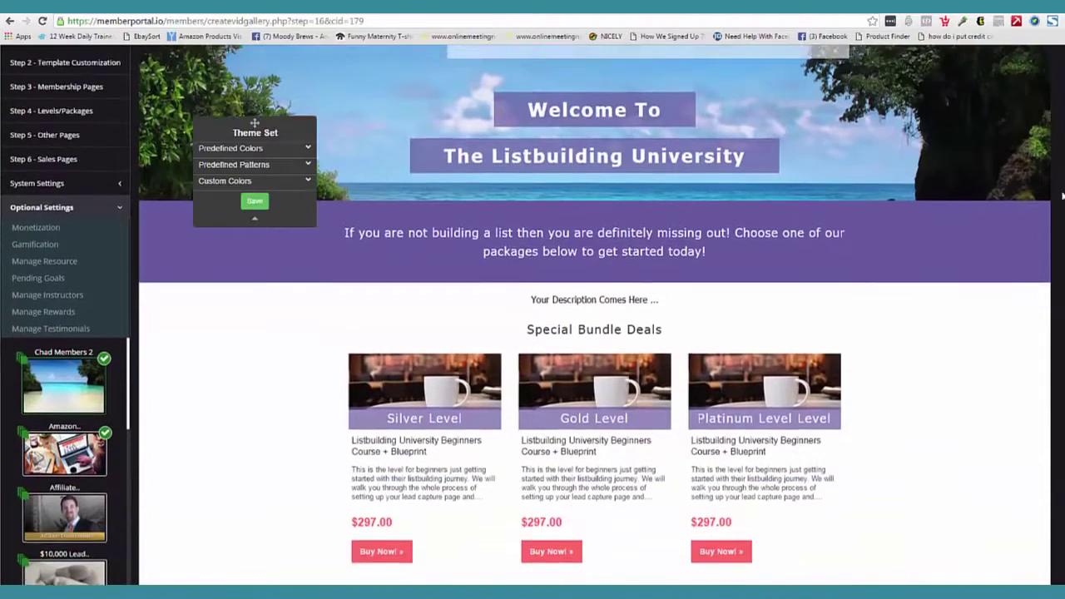
scroll(1062, 359, up, 6)
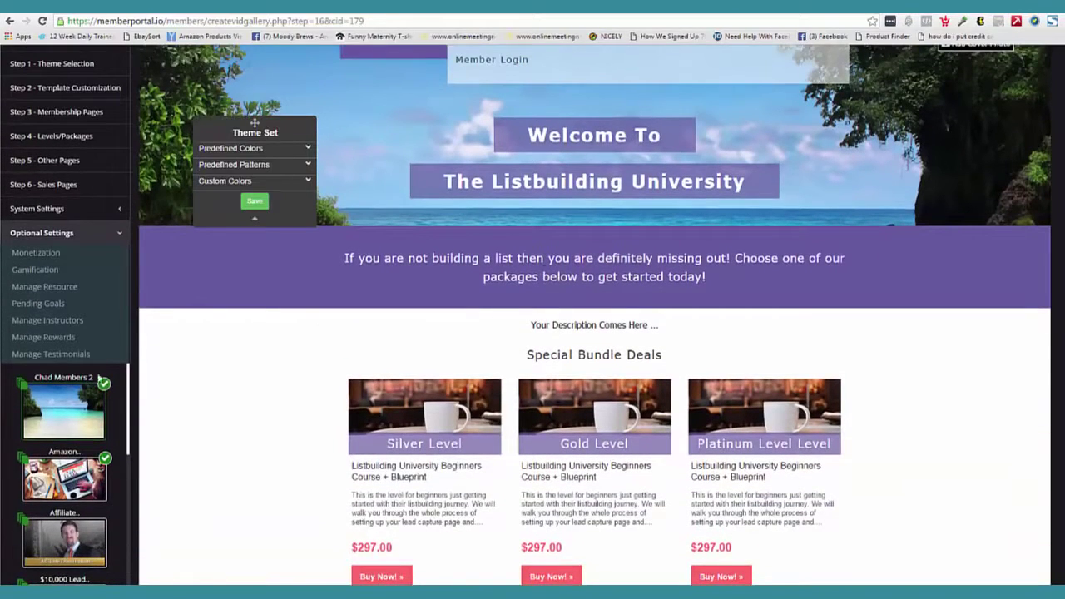
click(23, 389)
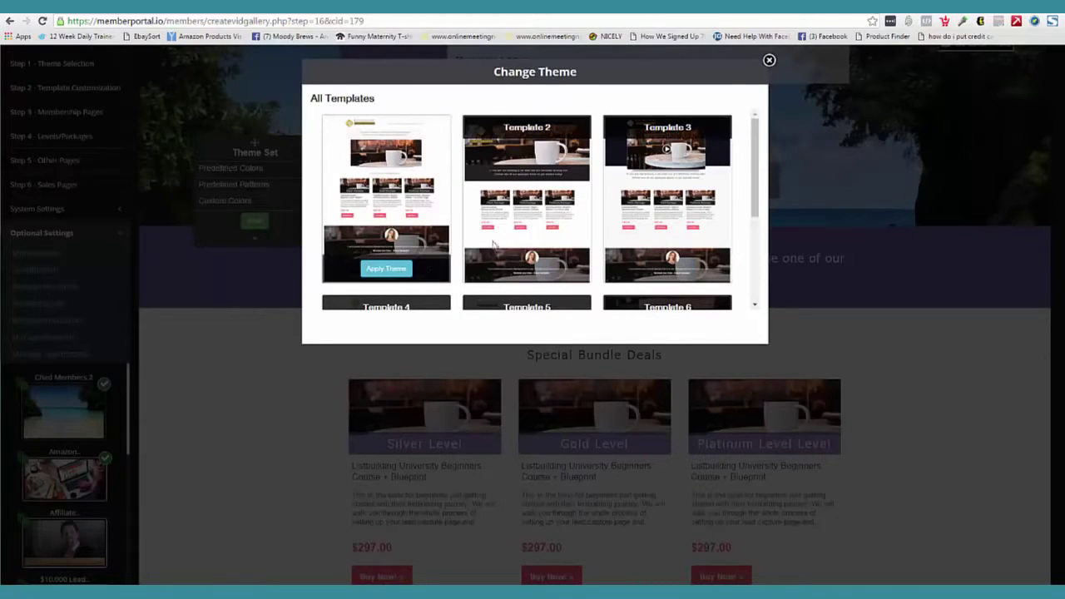
scroll(757, 188, down, 2)
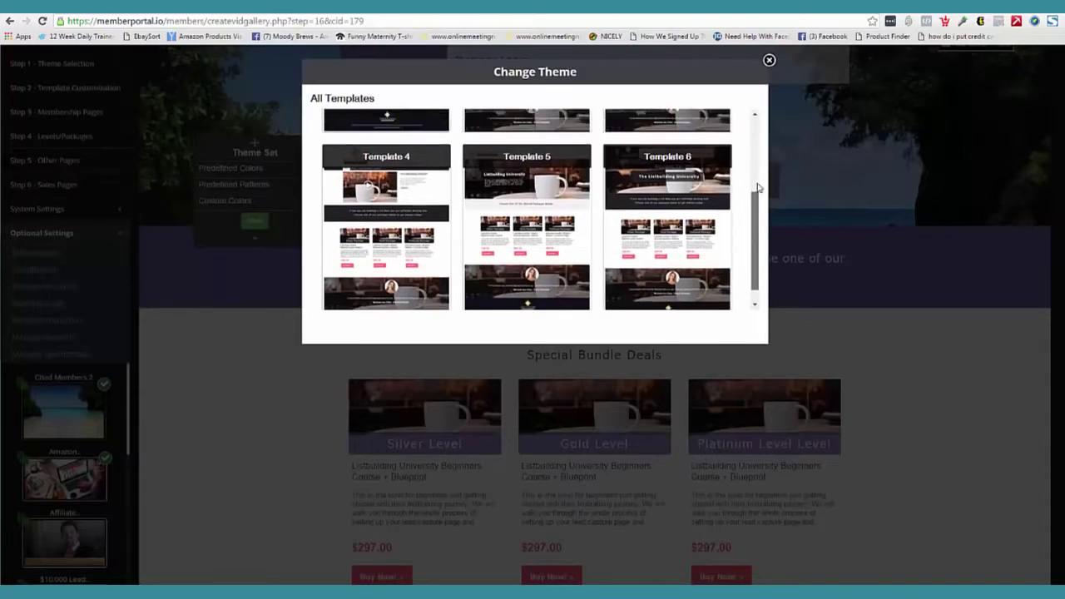
scroll(757, 188, up, 2)
click(397, 247)
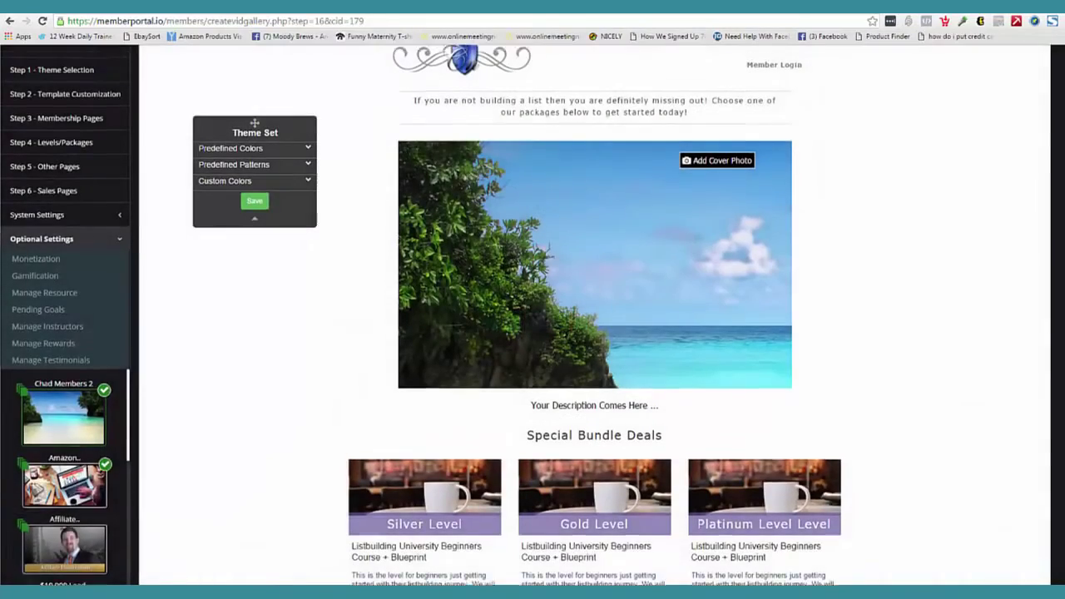
scroll(594, 316, down, 6)
scroll(717, 164, up, 6)
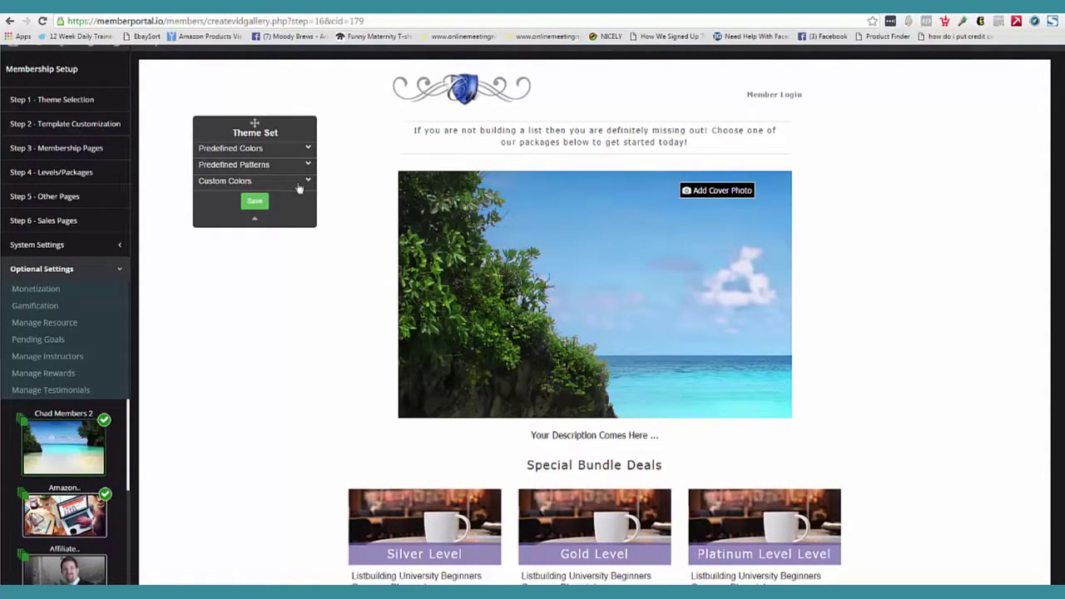
Step: Try Template 3 on the sales page instead
click(25, 426)
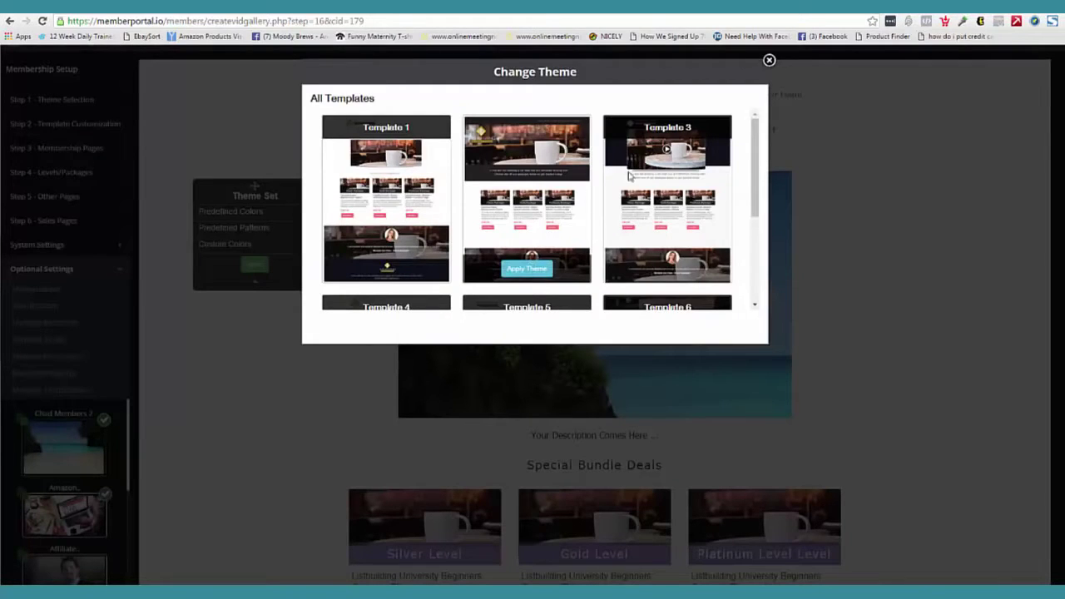
scroll(758, 139, down, 1)
mouse_move(687, 162)
click(663, 255)
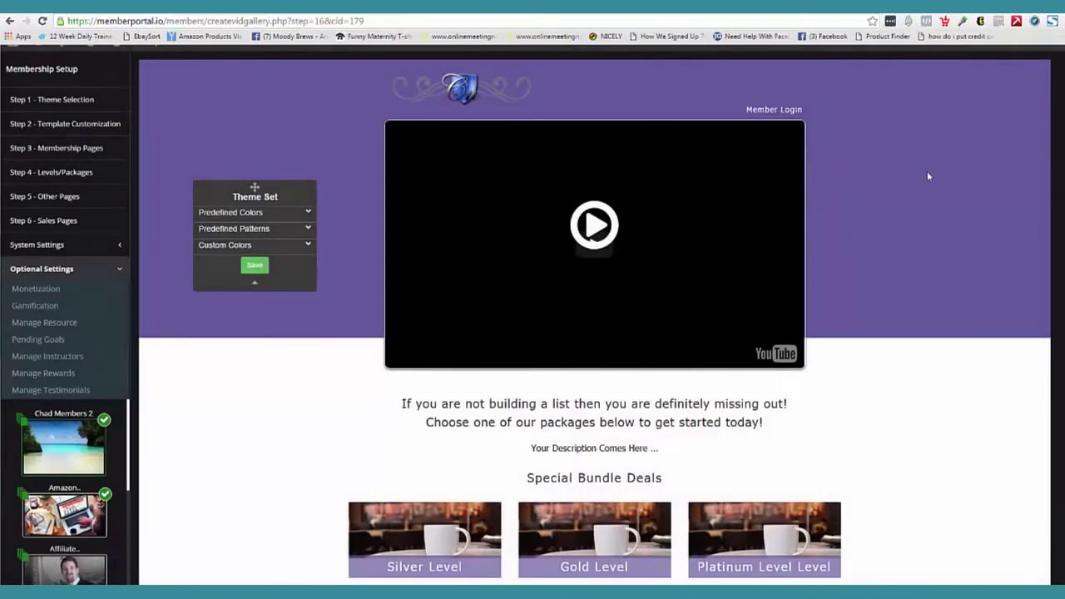
Step: Apply Template 5 as the final sales page design
scroll(594, 316, down, 4)
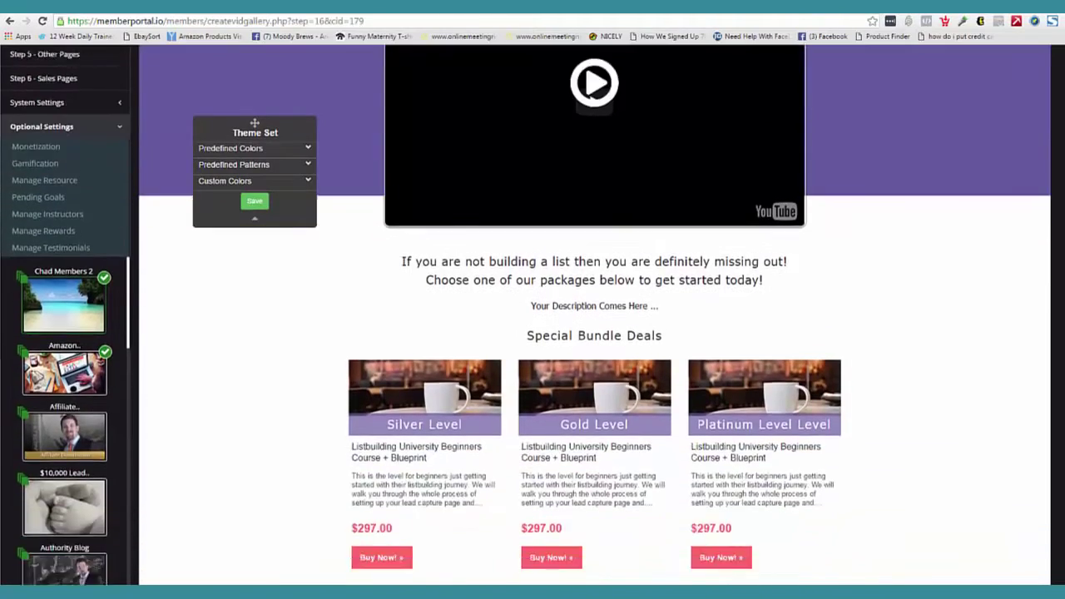
scroll(594, 316, down, 3)
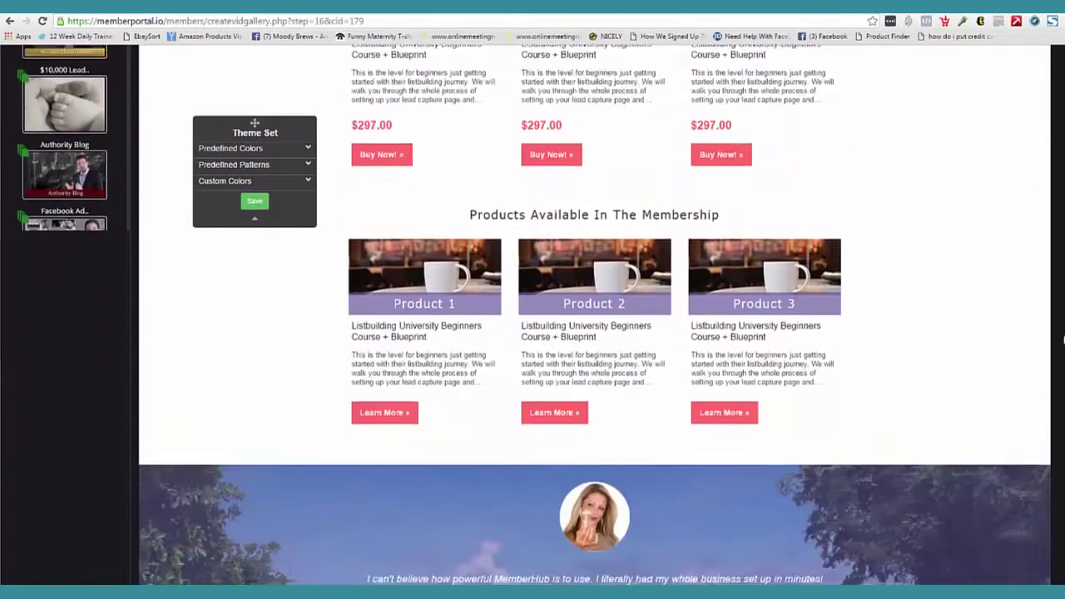
scroll(594, 316, up, 4)
scroll(707, 290, up, 3)
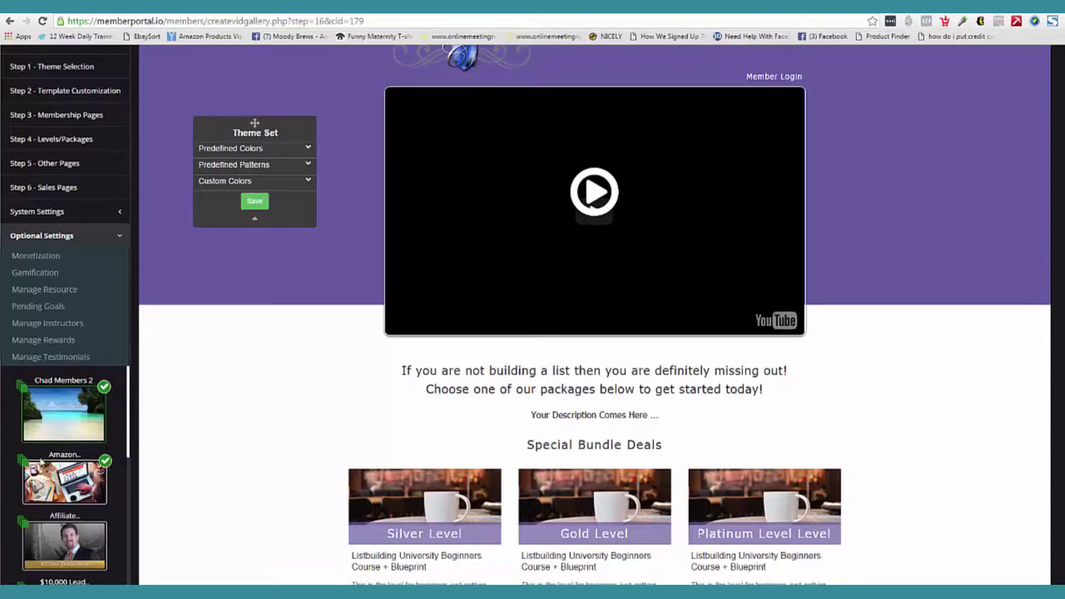
click(39, 462)
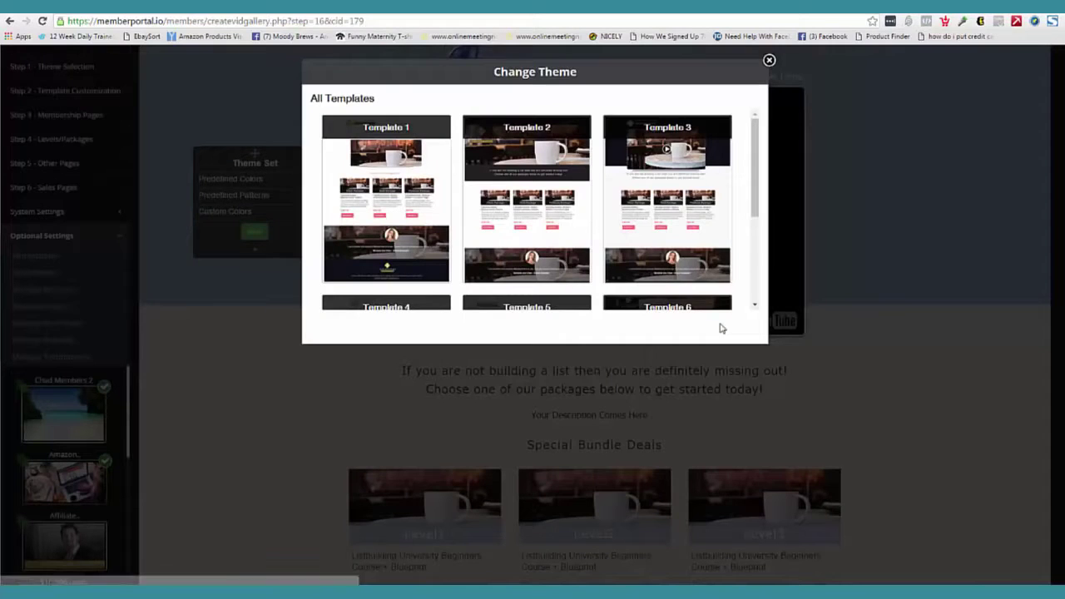
drag(755, 158, 751, 229)
click(532, 283)
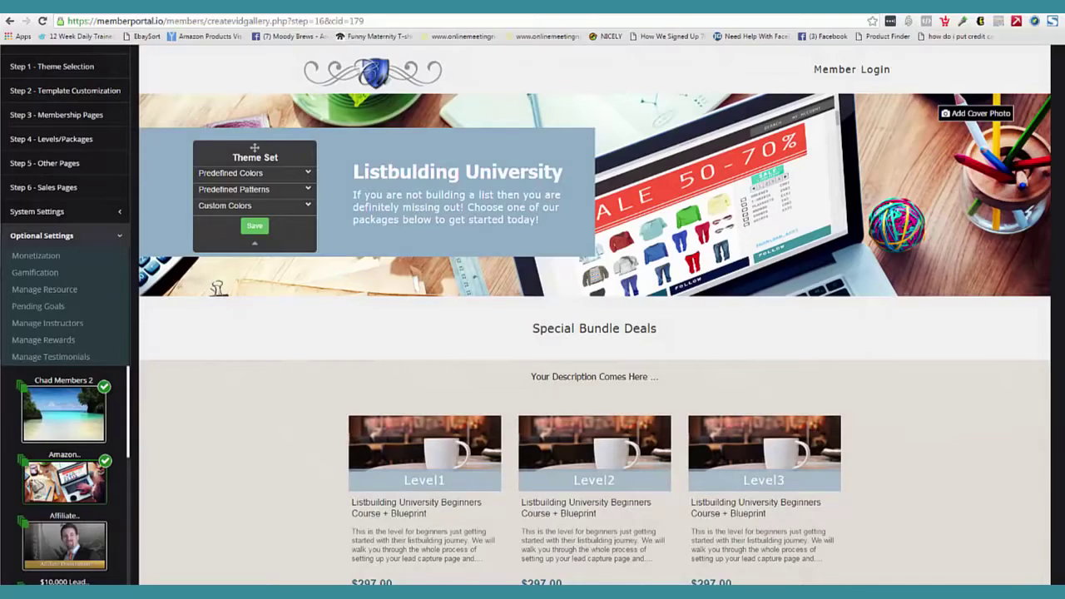
scroll(767, 239, up, 1)
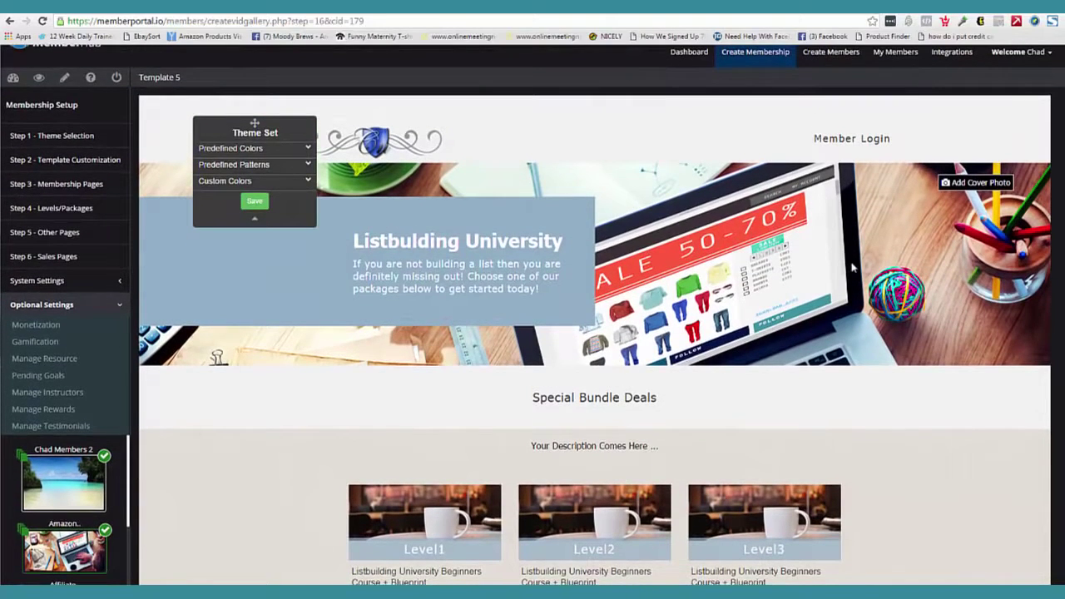
scroll(752, 251, down, 3)
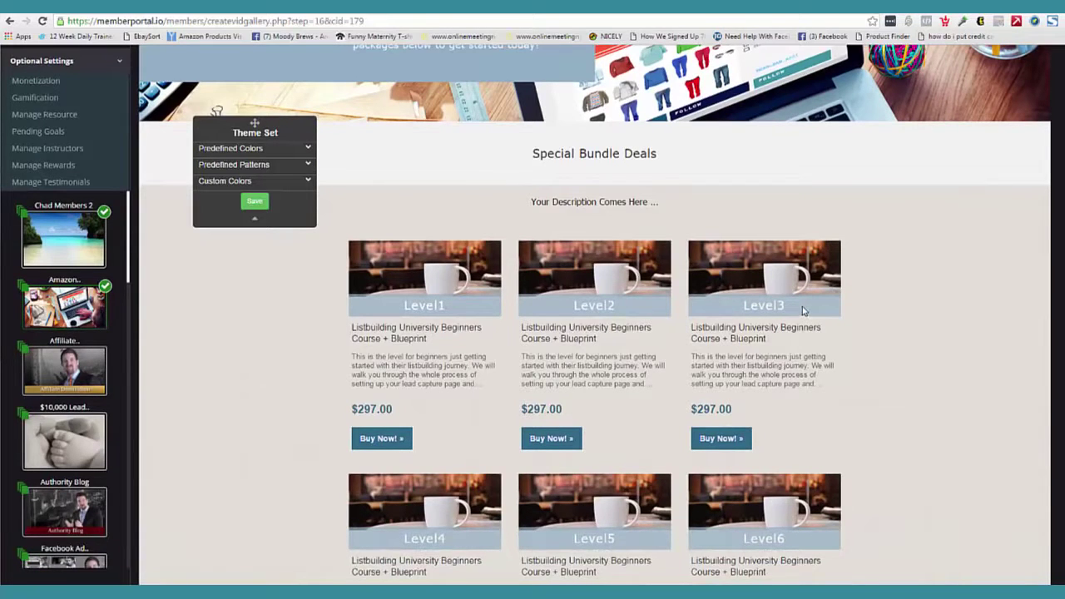
scroll(216, 111, down, 3)
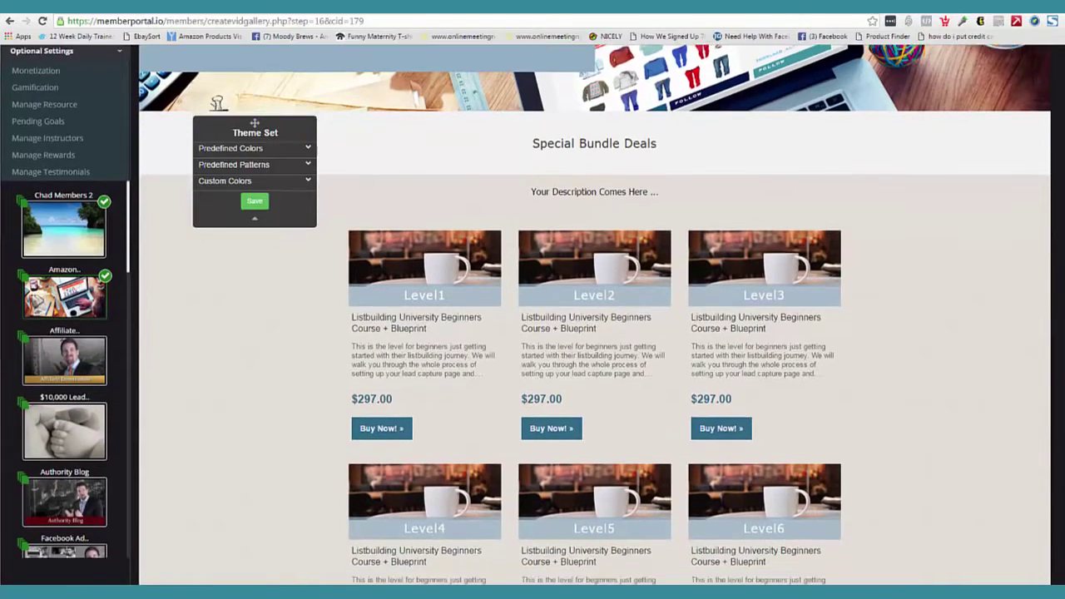
scroll(560, 530, up, 3)
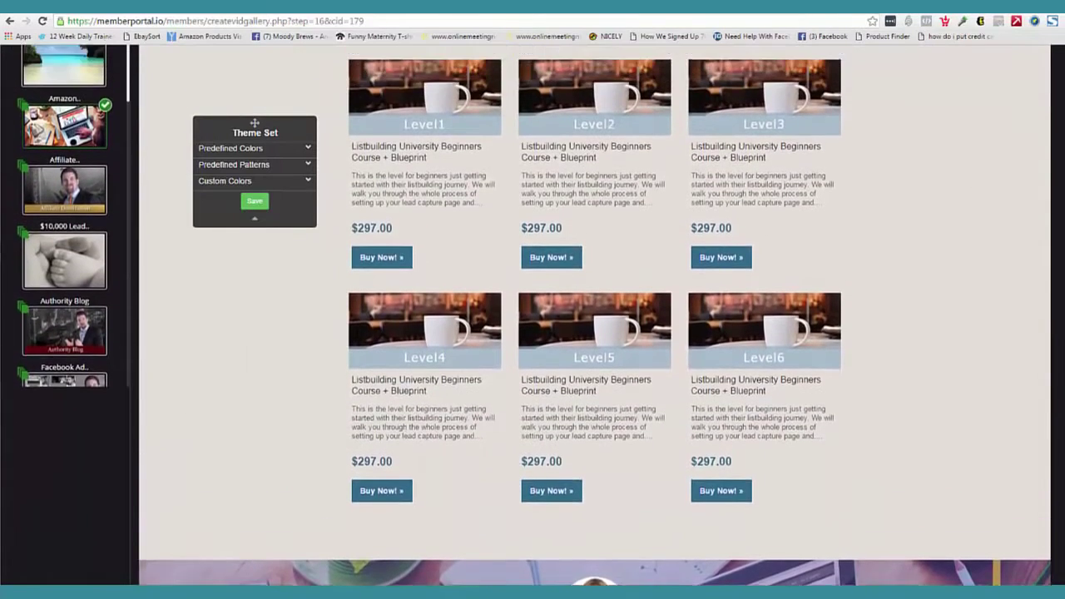
scroll(560, 530, down, 5)
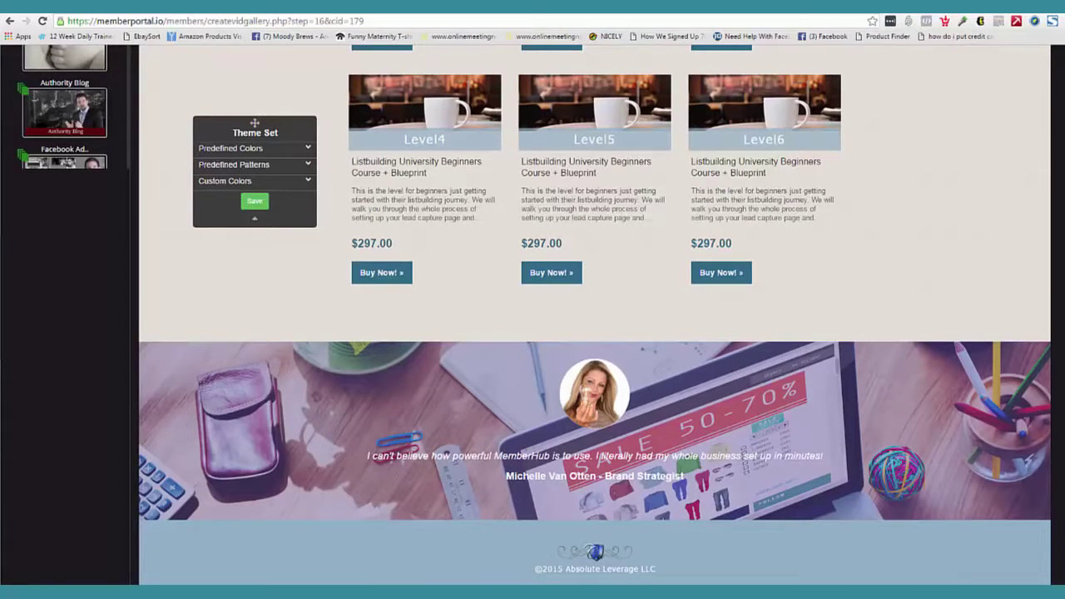
scroll(216, 376, up, 10)
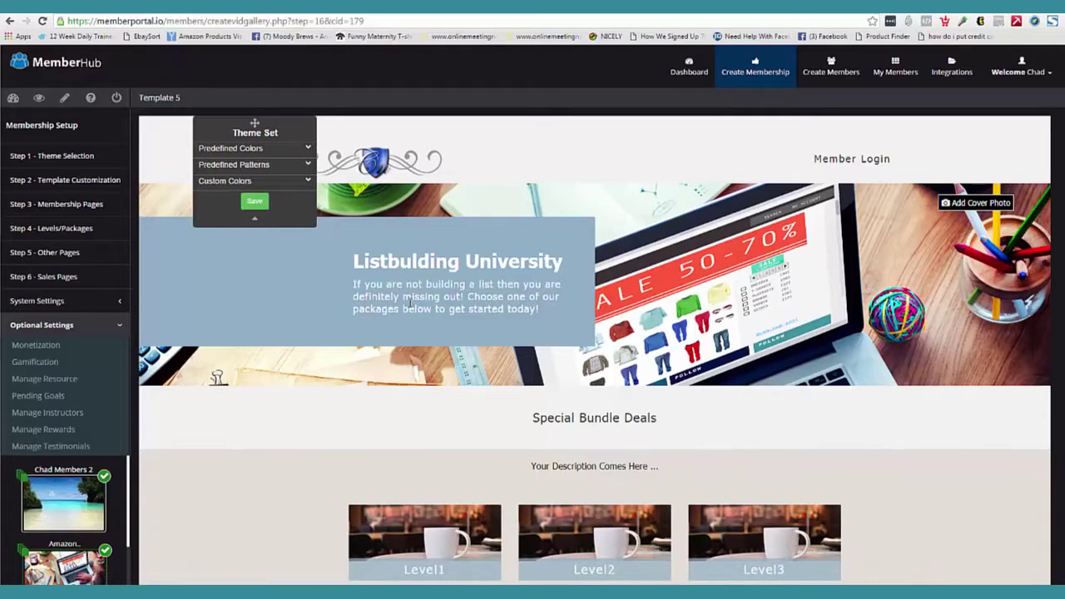
Step: Review the Sales Pages product list and theme settings, ending back on Sales Page Settings
click(75, 277)
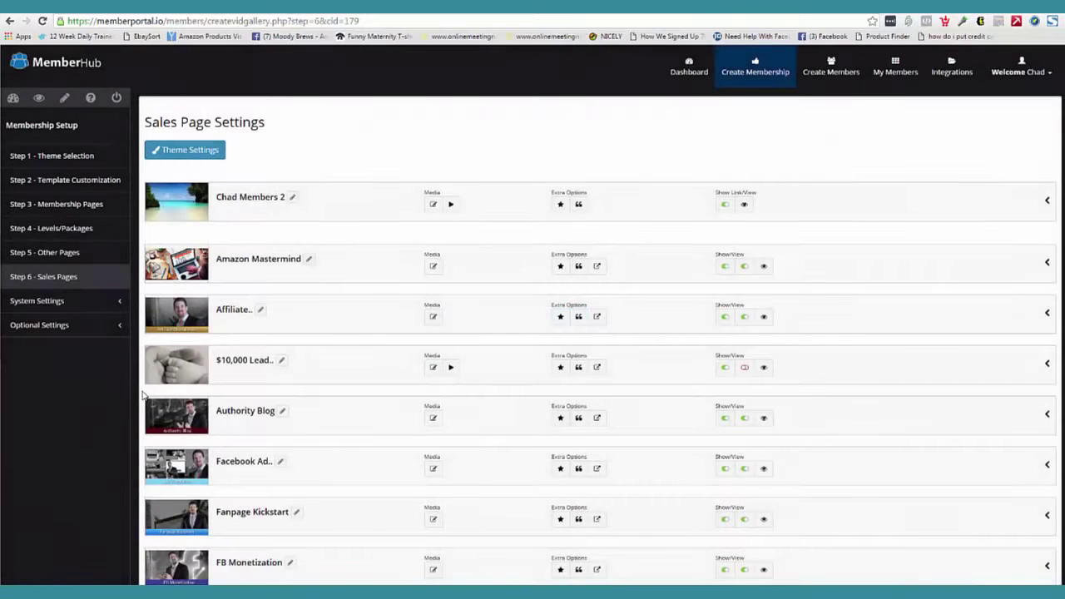
scroll(1061, 190, down, 2)
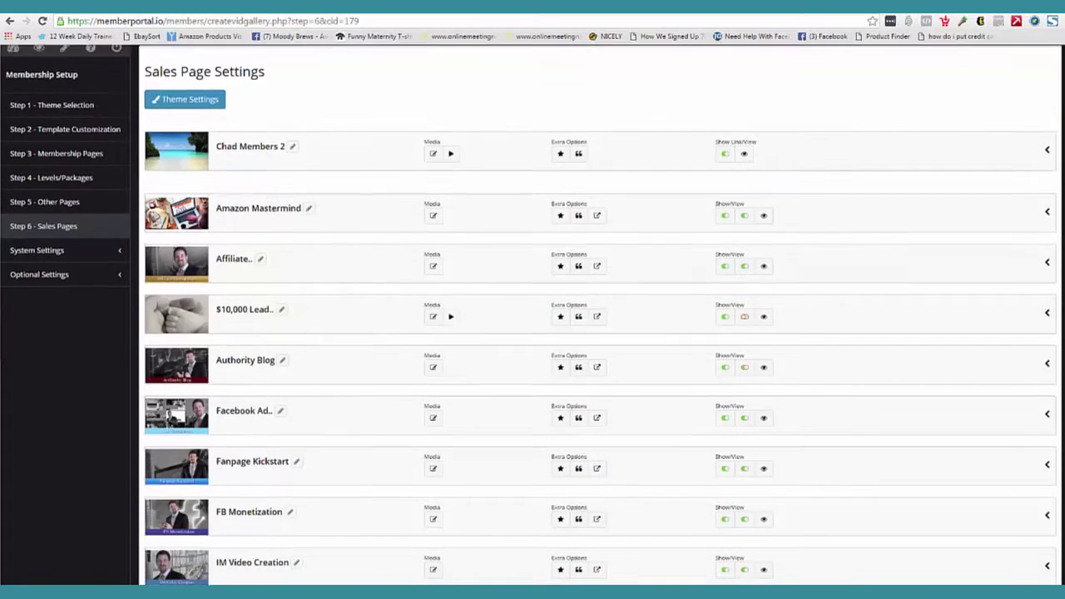
scroll(599, 316, down, 2)
scroll(653, 252, up, 4)
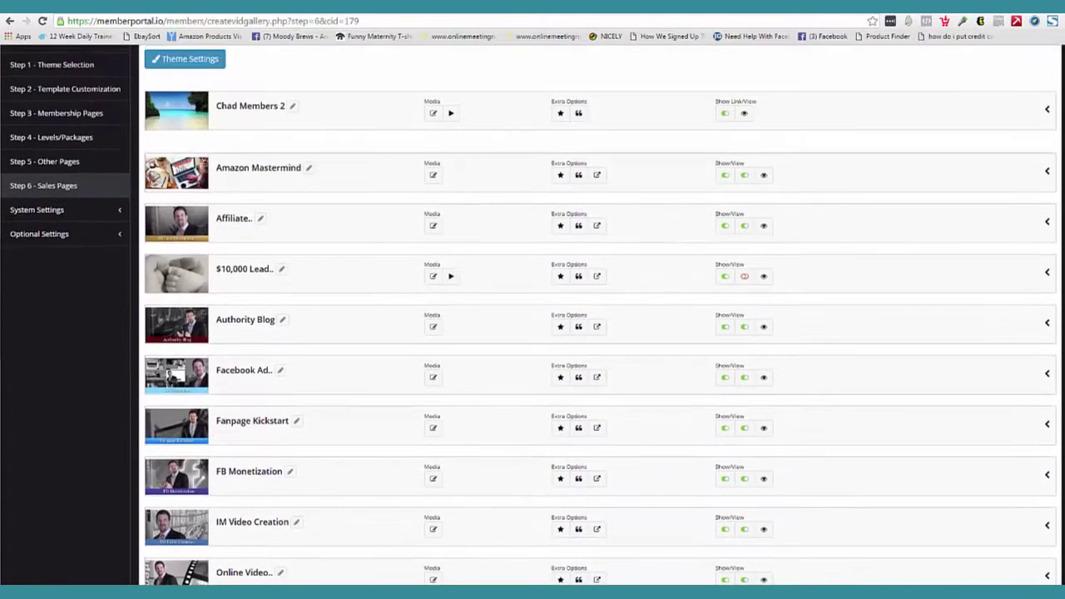
click(208, 156)
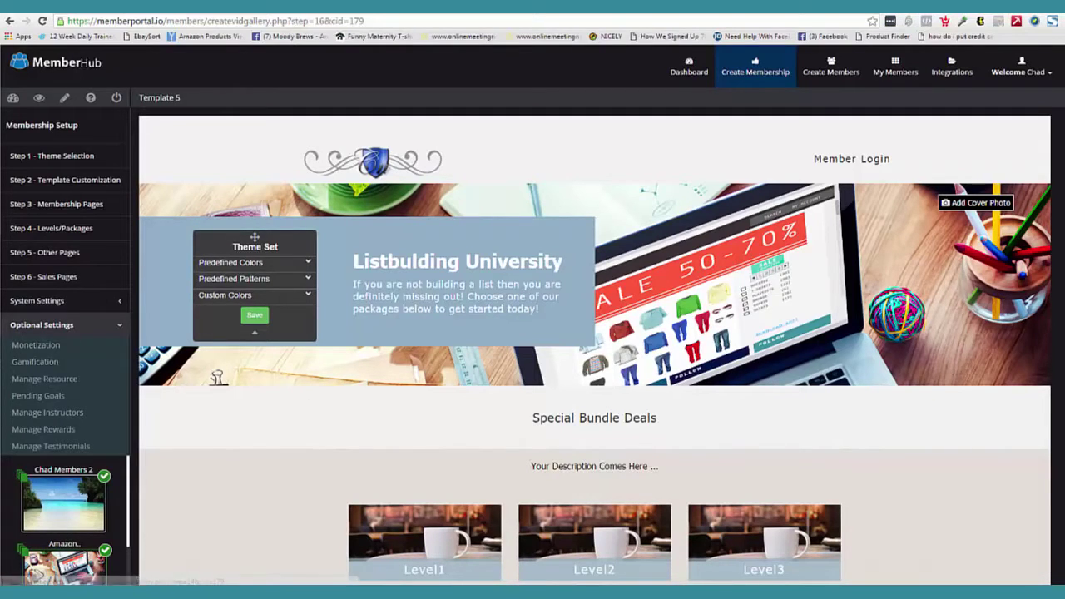
scroll(532, 317, down, 5)
scroll(532, 317, up, 5)
scroll(1060, 181, down, 2)
scroll(1060, 181, up, 2)
scroll(1060, 181, down, 2)
scroll(1061, 182, up, 3)
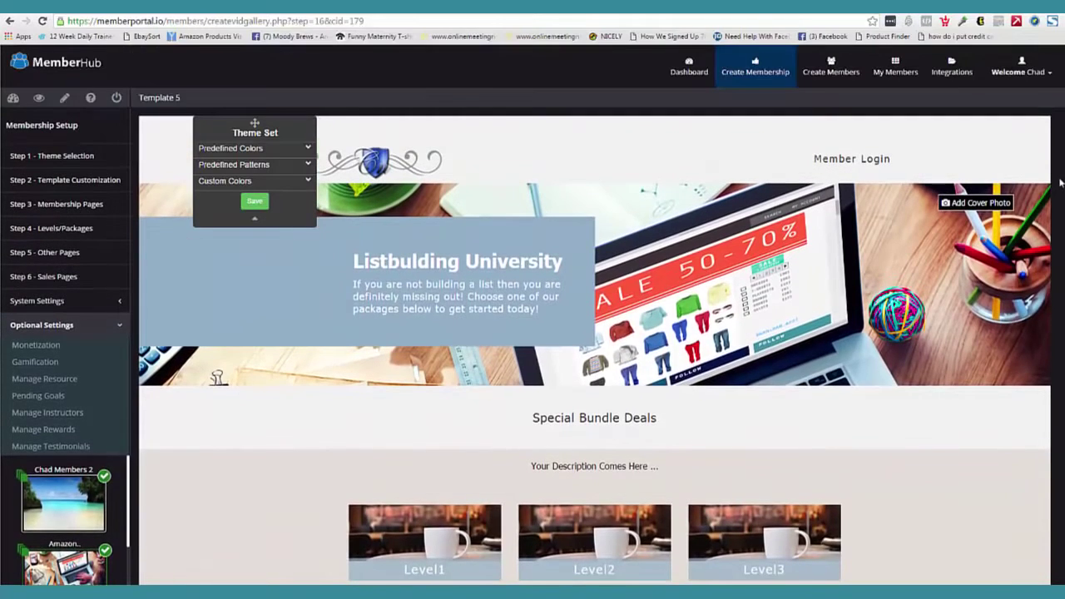
click(60, 278)
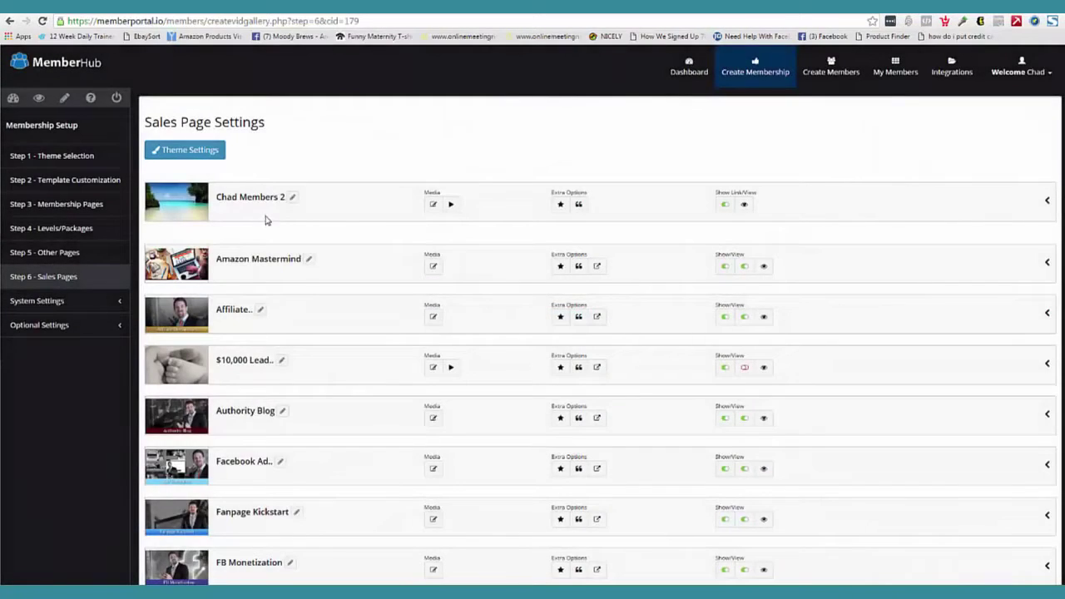
Step: Close Chad Members 2's long description editor unchanged, then open a product's testimonials
click(434, 205)
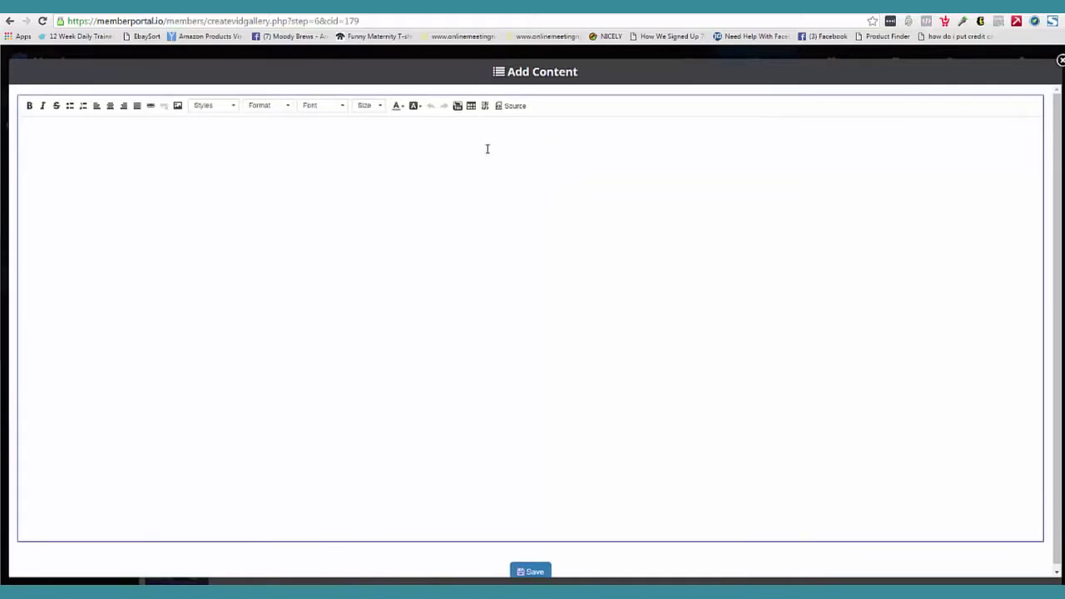
click(1060, 60)
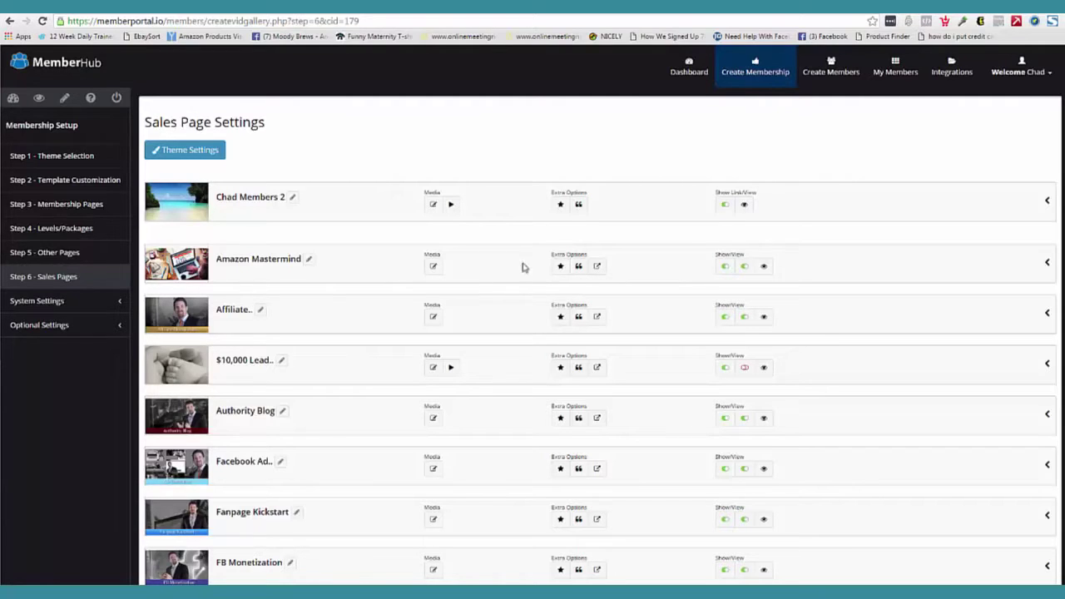
click(561, 266)
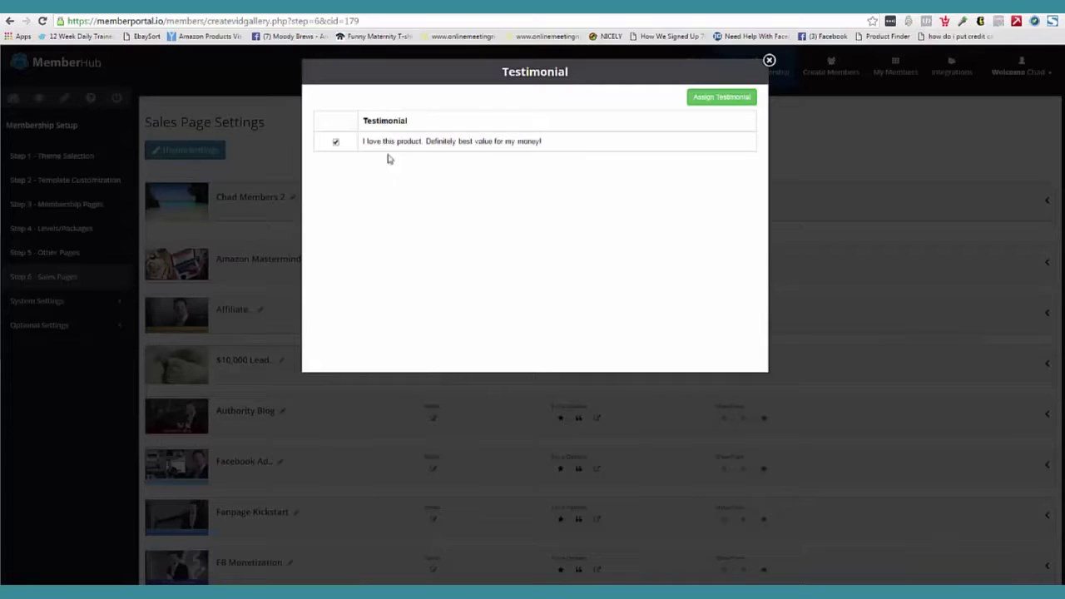
click(730, 101)
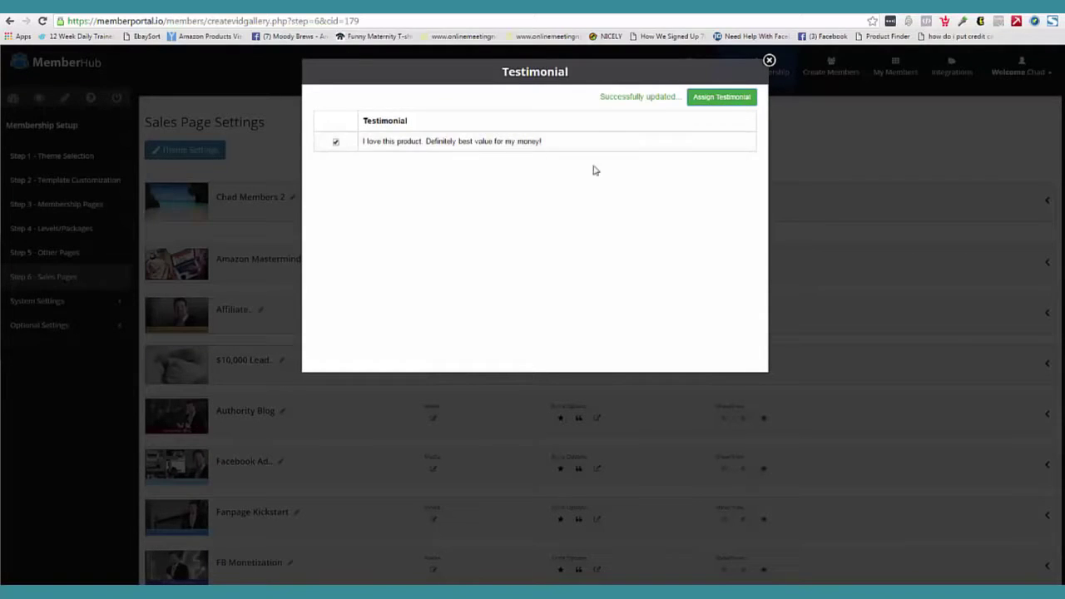
click(769, 61)
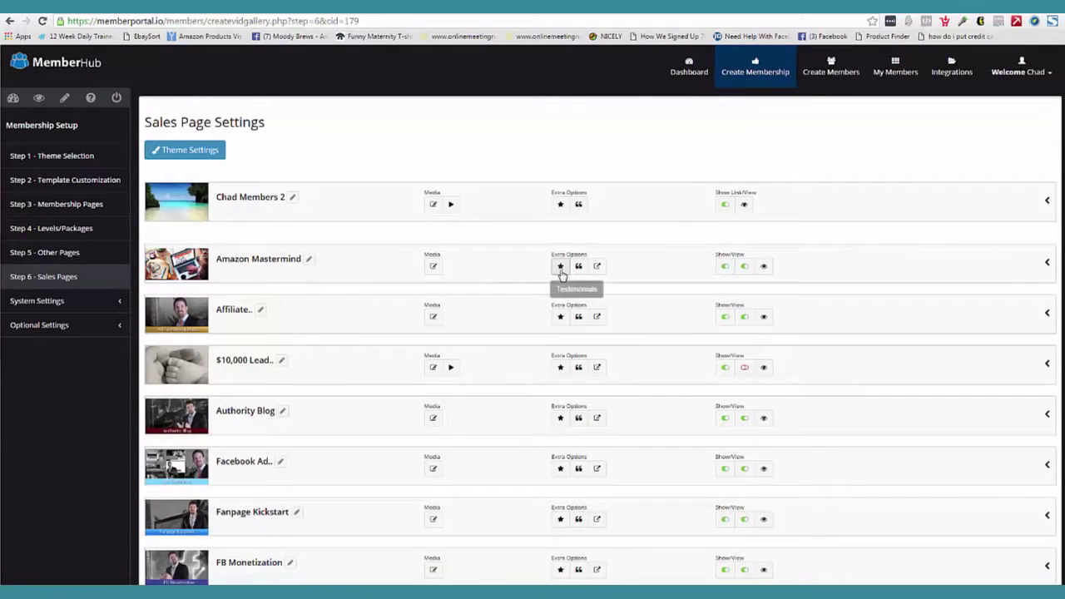
click(579, 270)
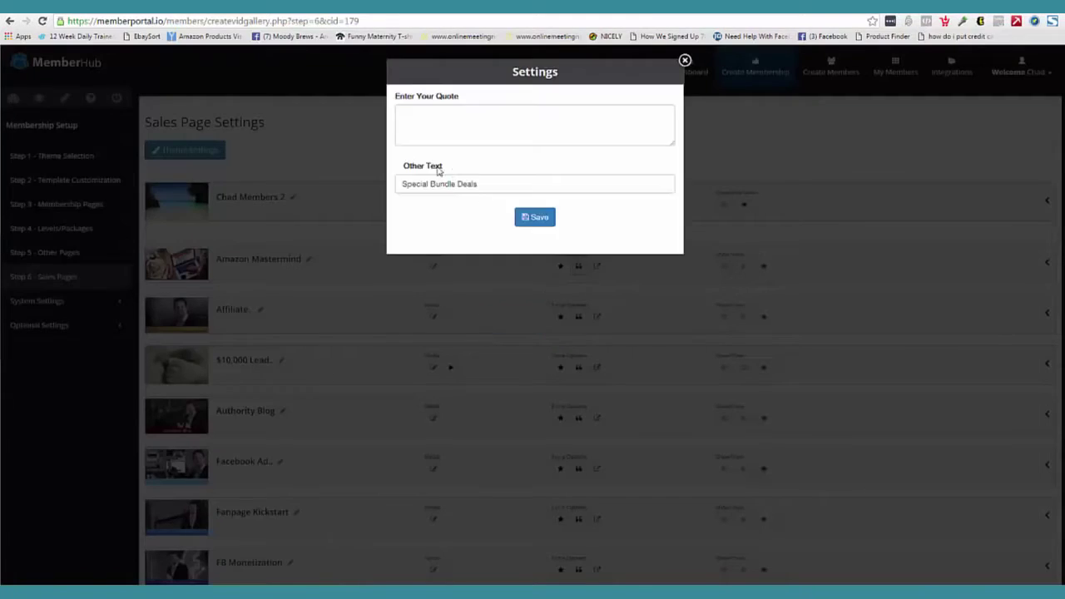
click(685, 62)
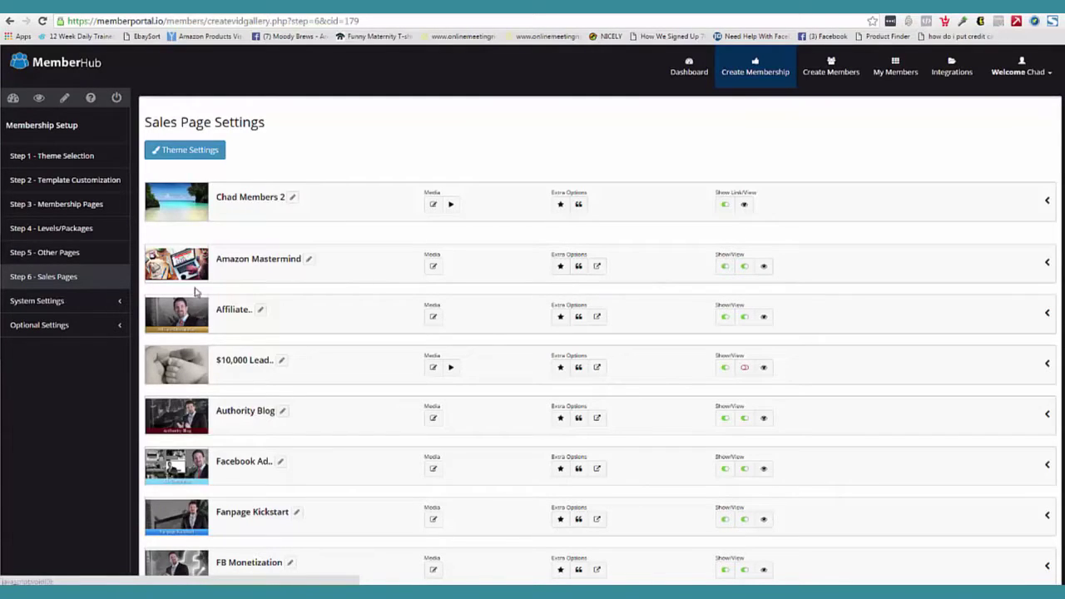
click(597, 266)
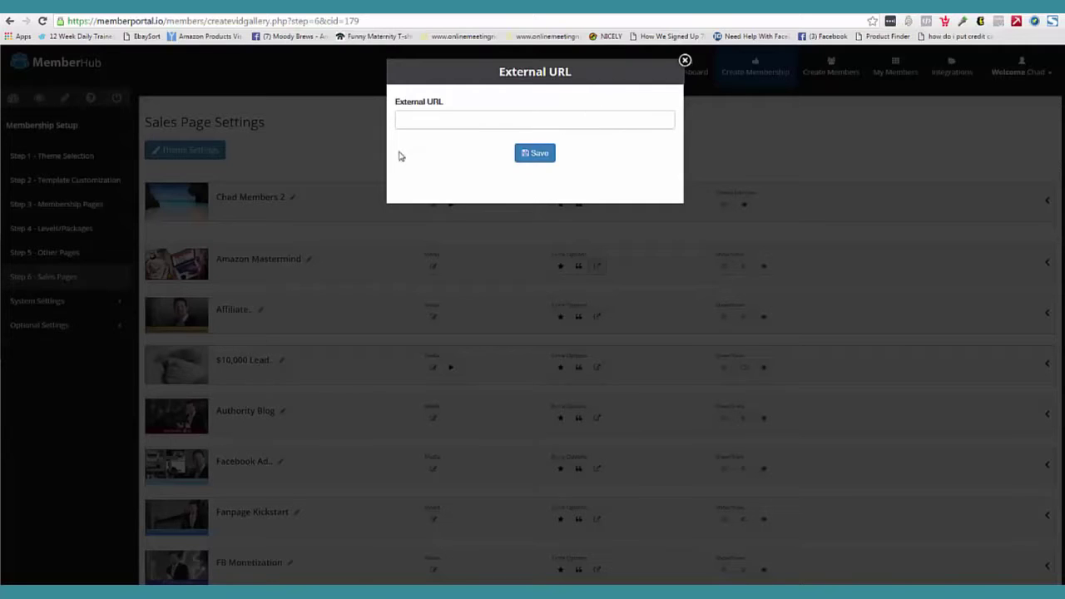
click(685, 60)
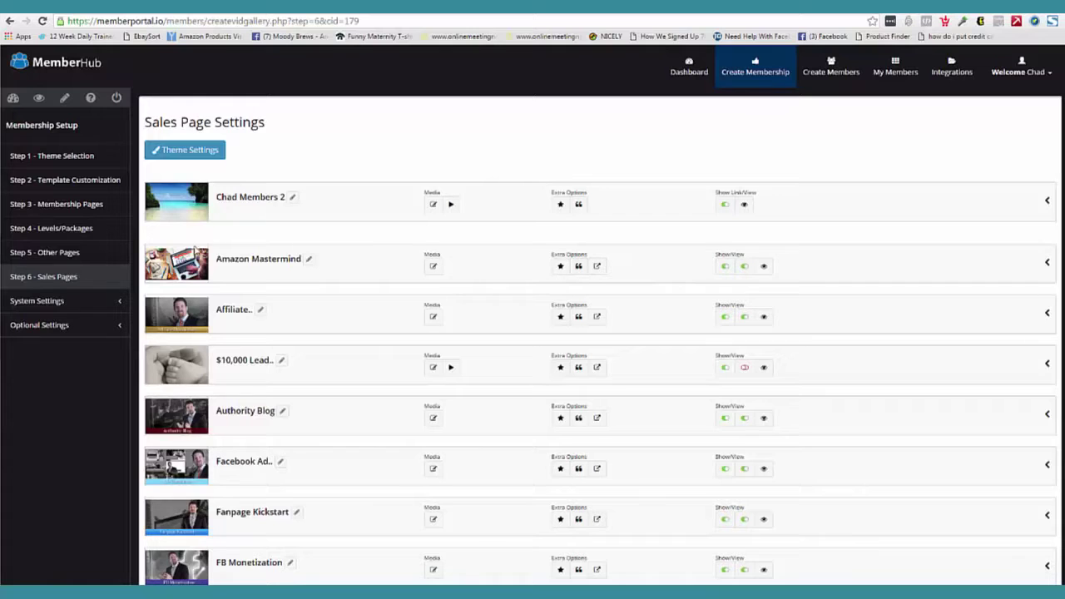
Step: Switch Amazon Mastermind's sales page visibility off, then back on for both store and sales page
click(724, 268)
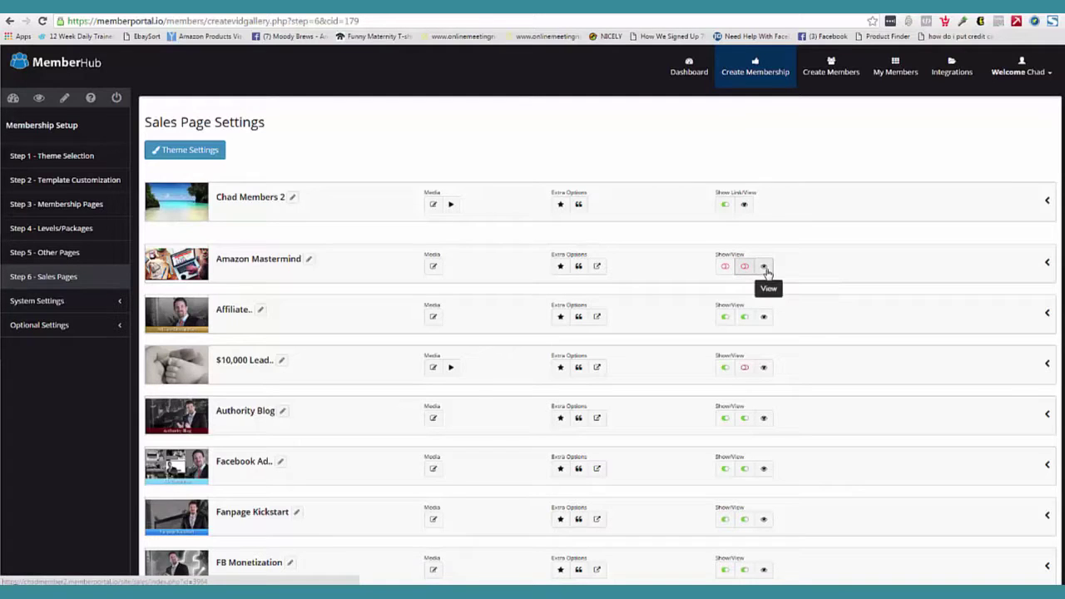
click(745, 266)
click(727, 267)
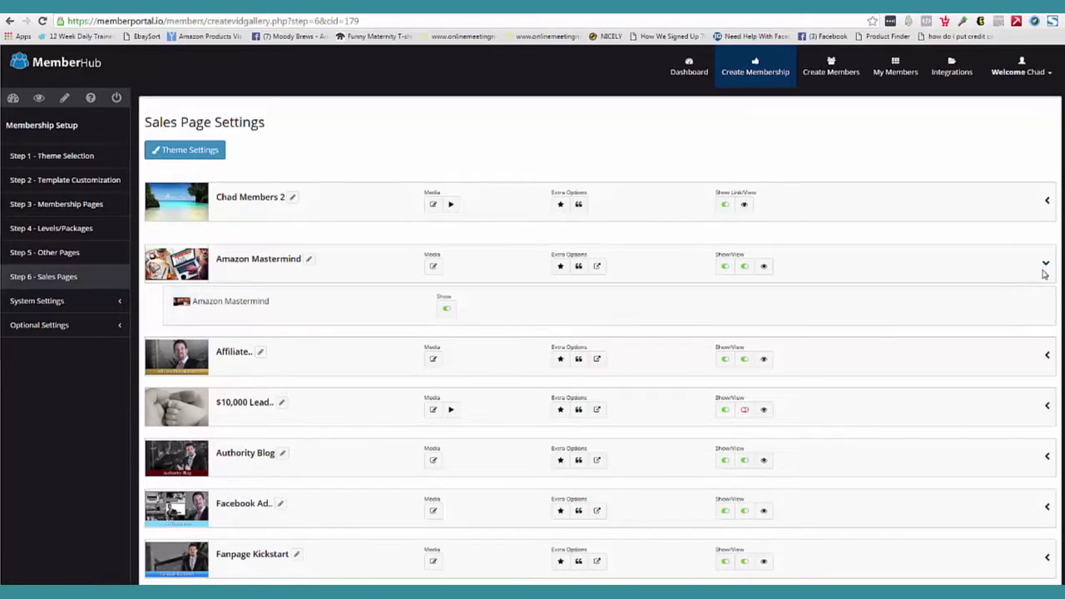
Step: Collapse Amazon Mastermind's package details, expand and collapse Affiliate's, then expand System Settings
click(1046, 264)
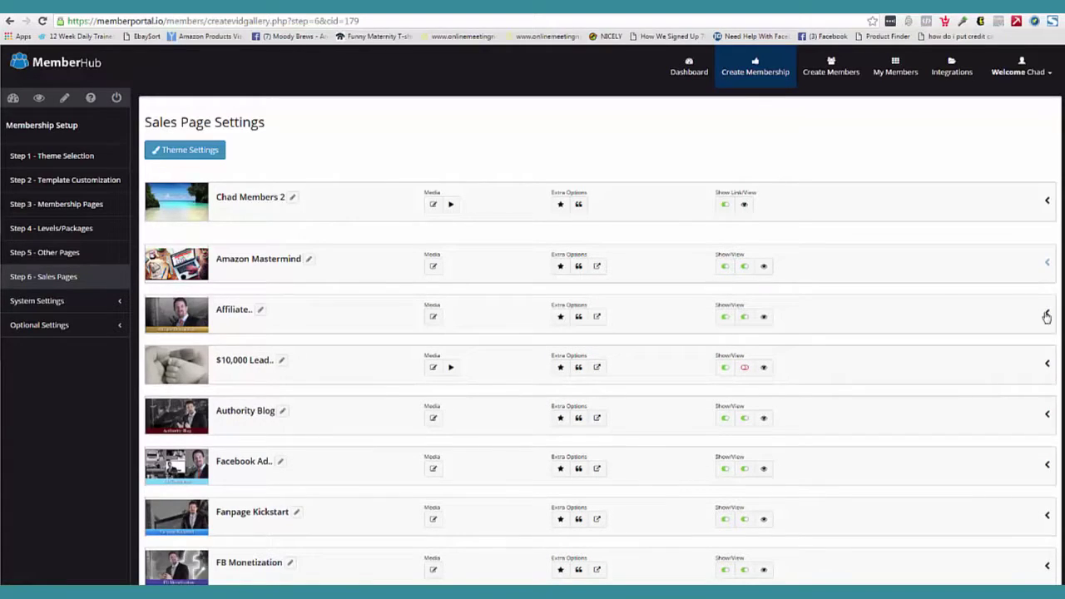
click(1046, 316)
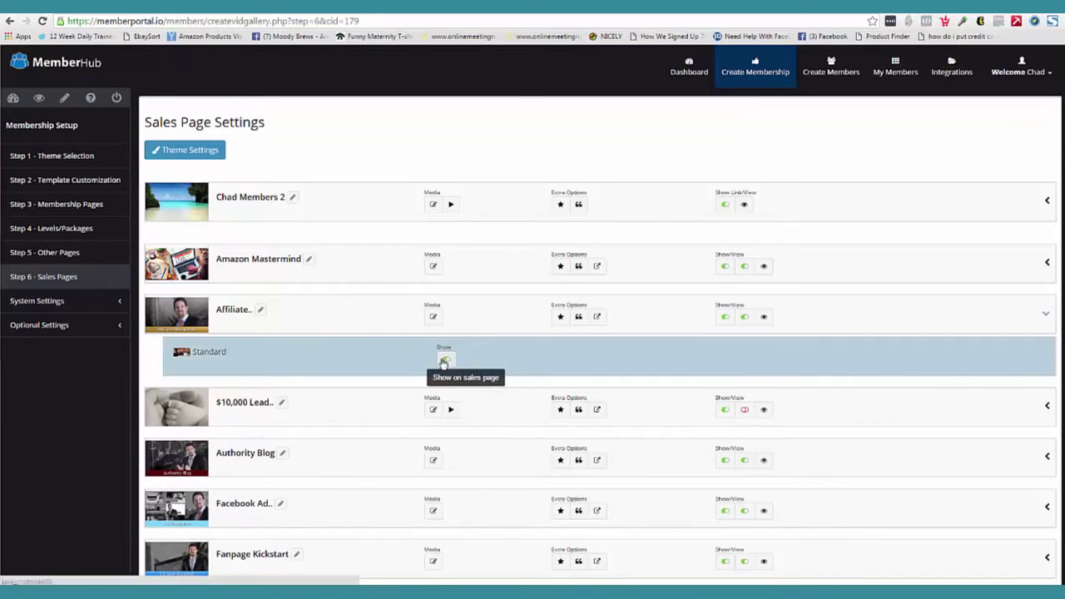
click(1043, 316)
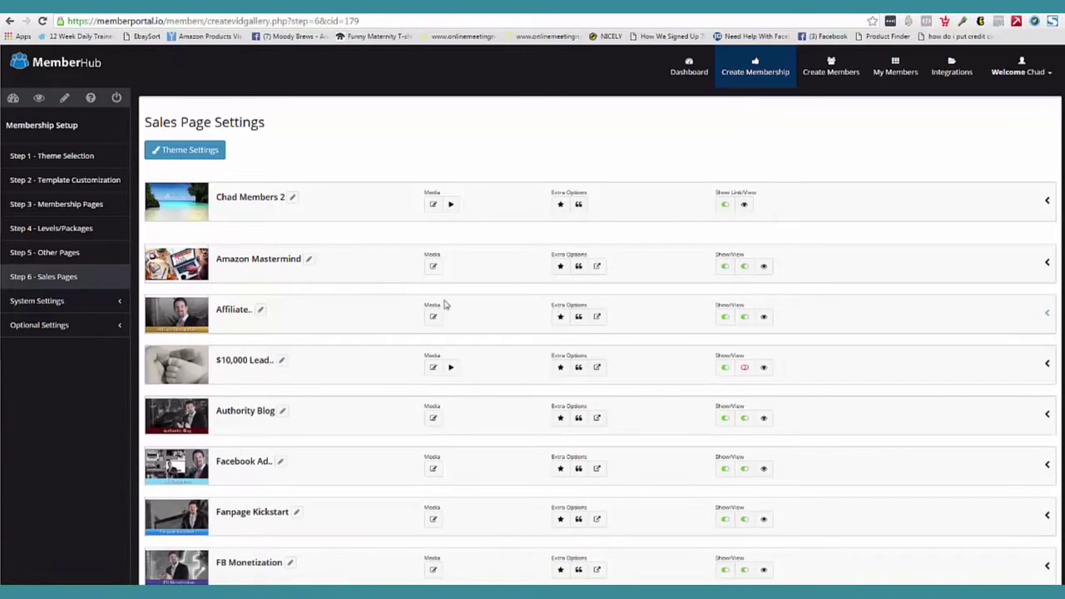
click(64, 303)
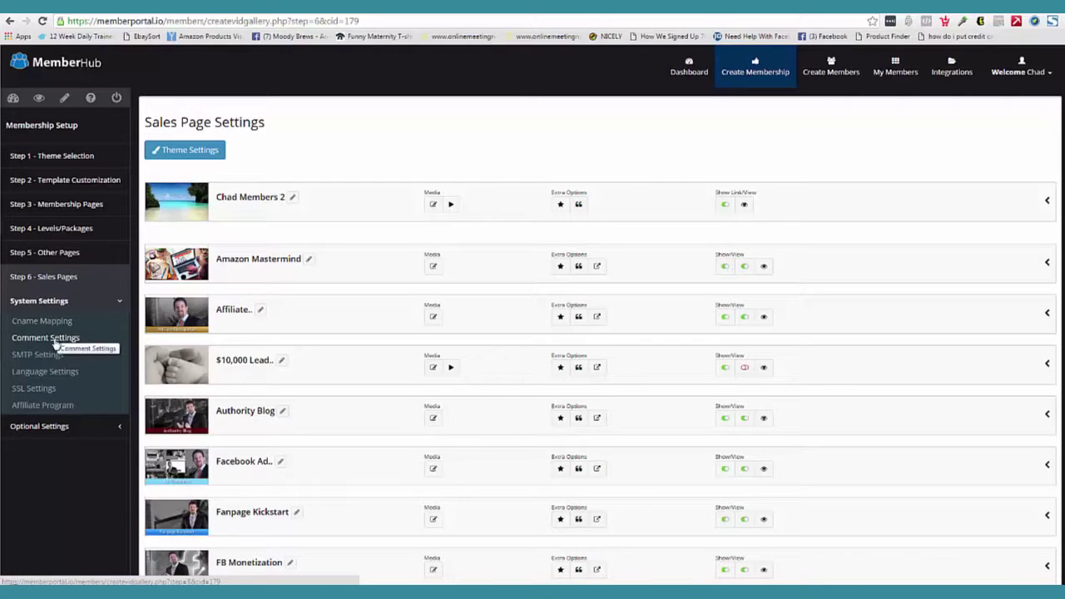
Step: Browse Comment Settings and Affiliate Program, expand Optional Settings, and go to Manage Resource
click(58, 340)
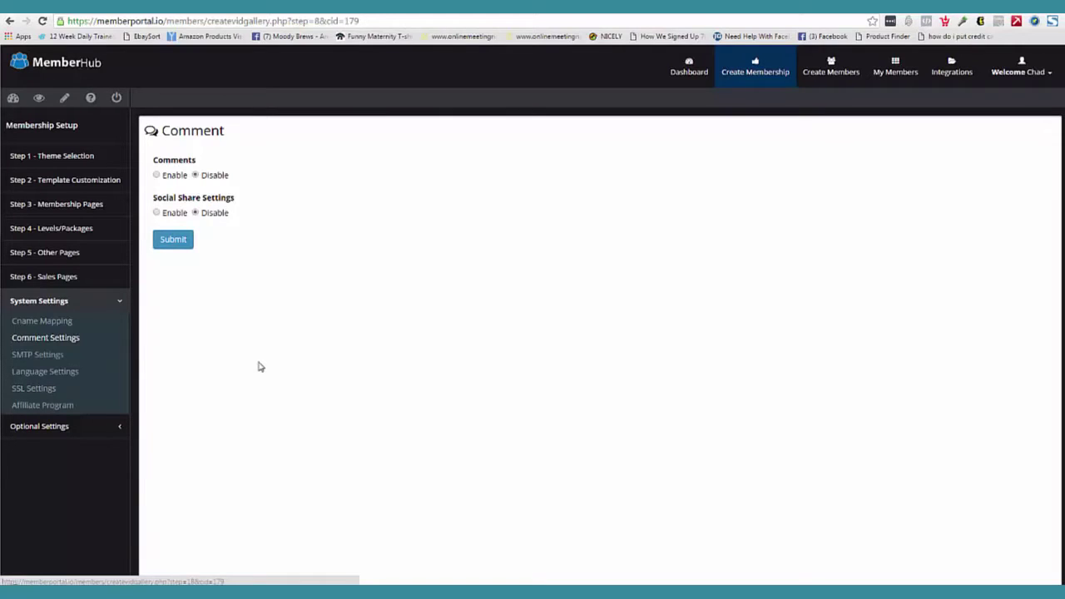
click(52, 406)
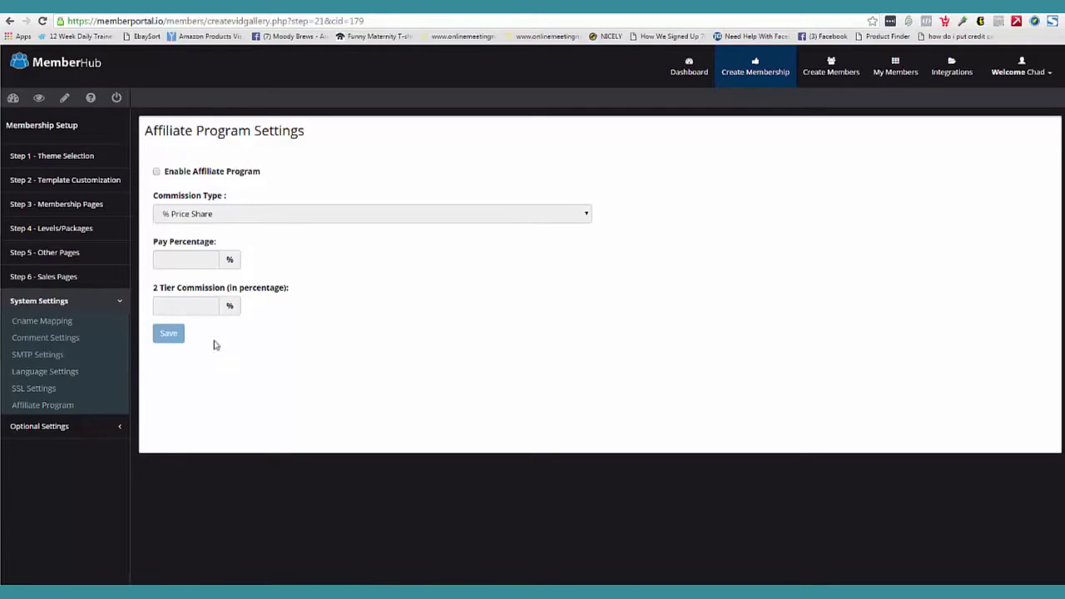
click(120, 428)
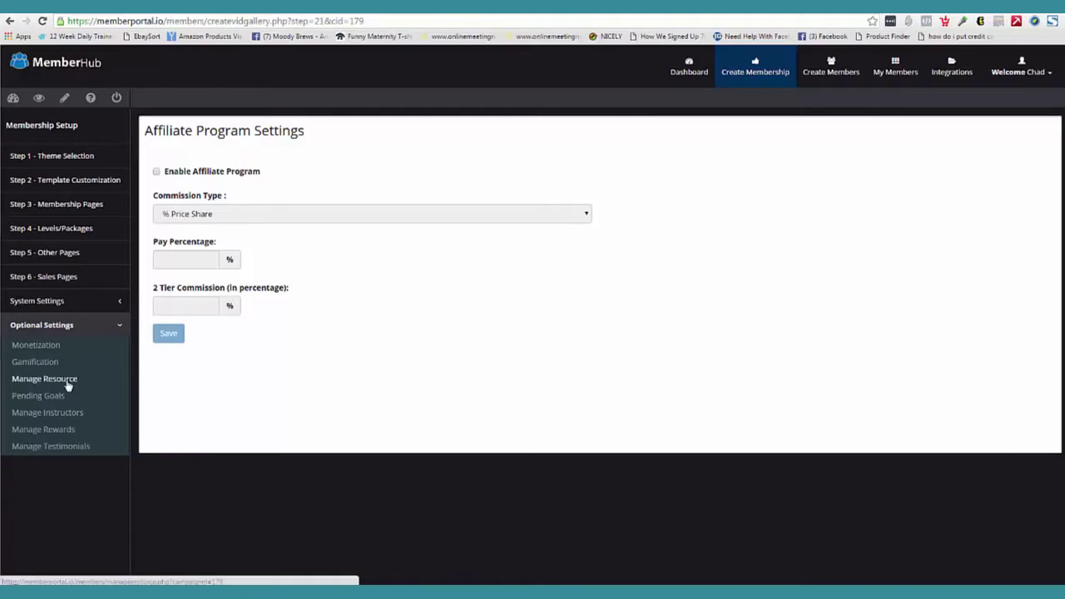
click(69, 381)
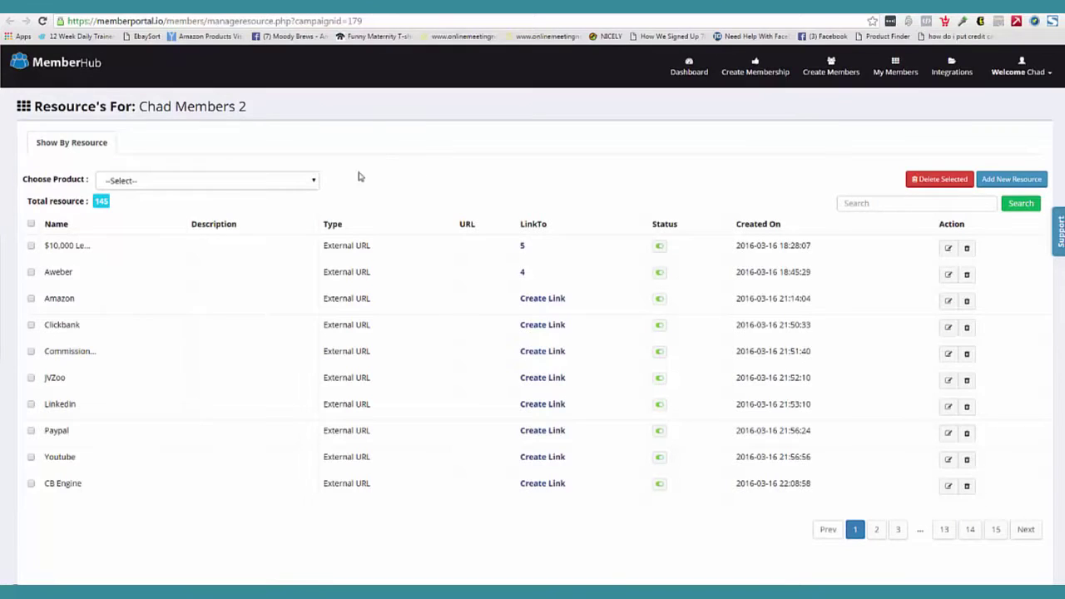
click(316, 181)
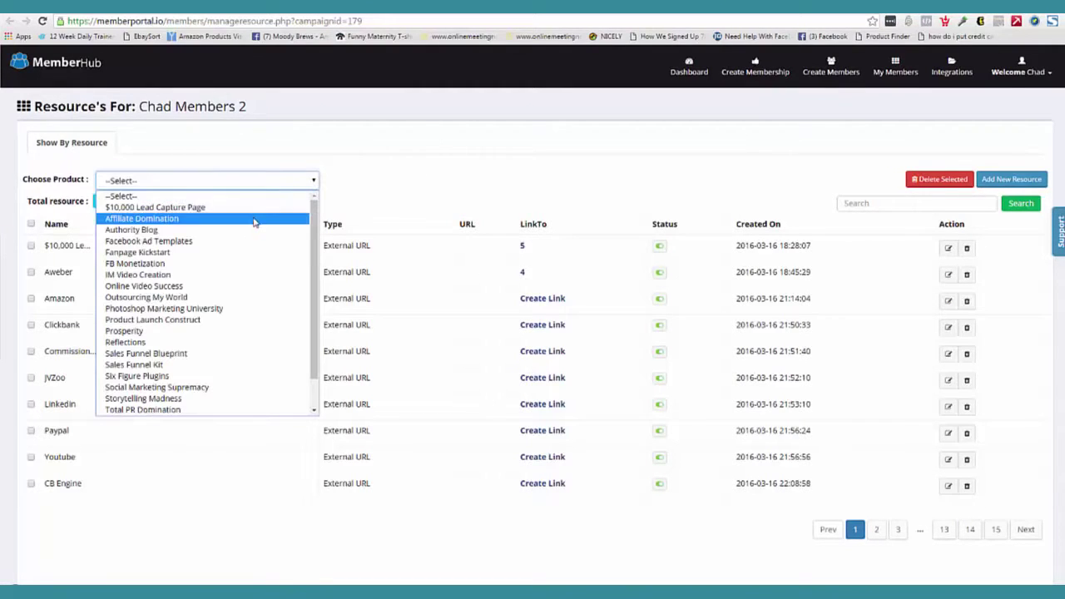
click(523, 158)
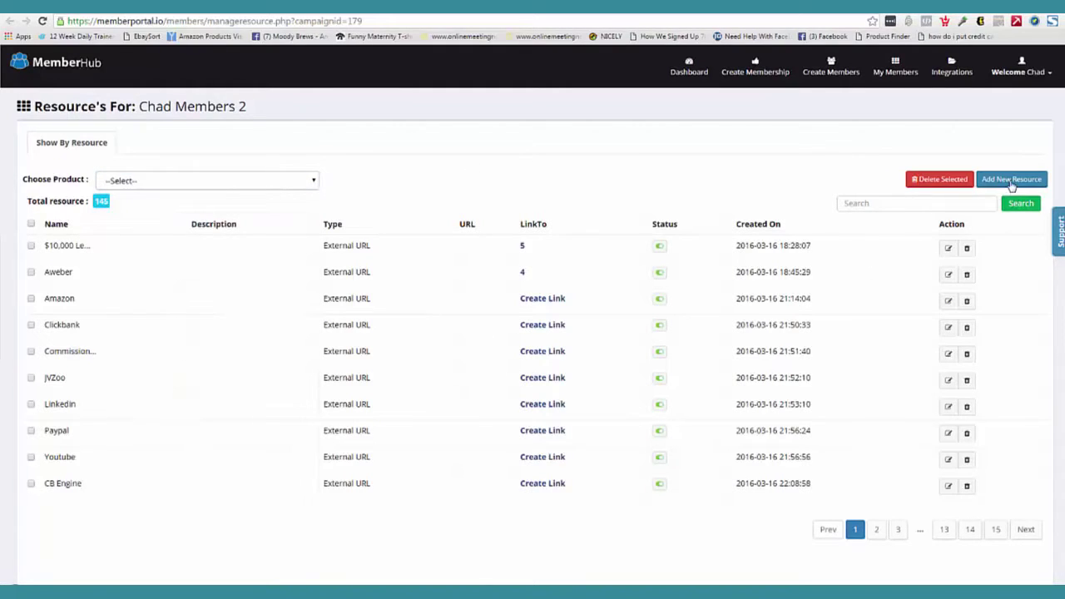
click(1011, 180)
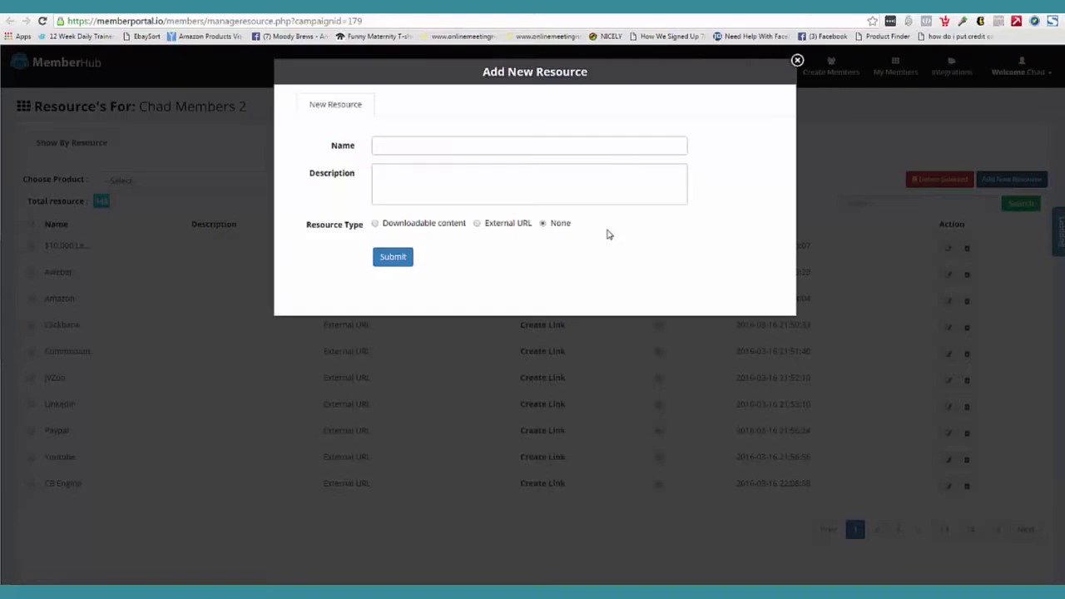
click(403, 149)
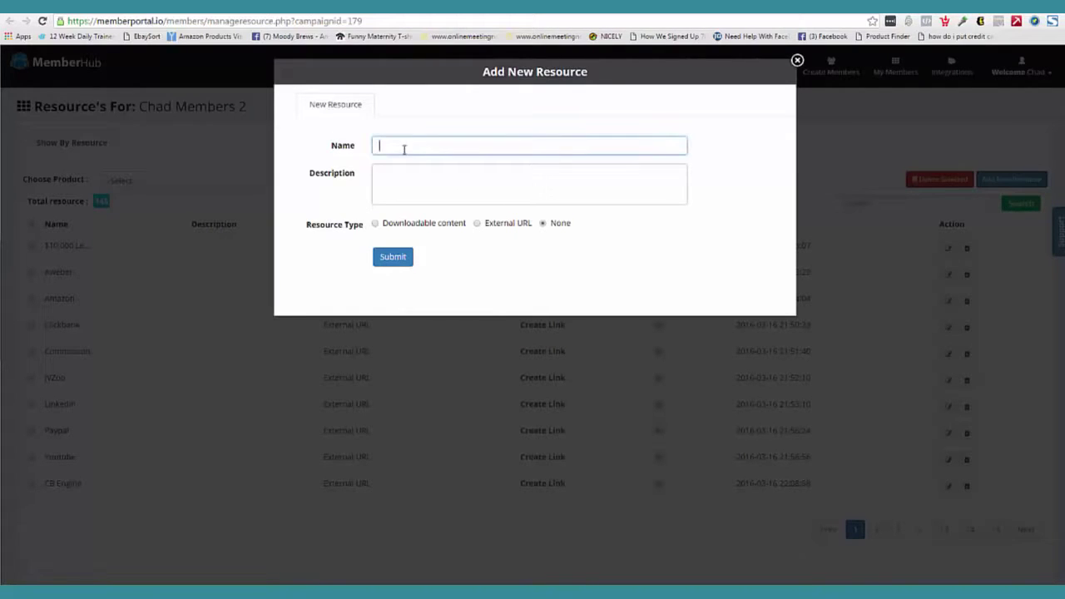
click(525, 183)
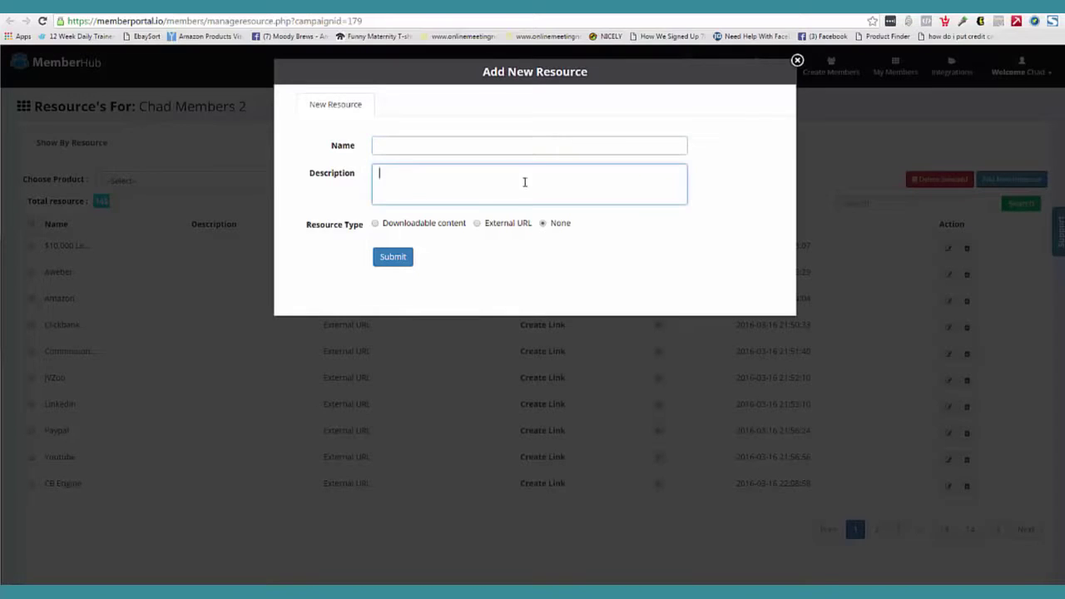
click(384, 223)
click(397, 253)
click(395, 253)
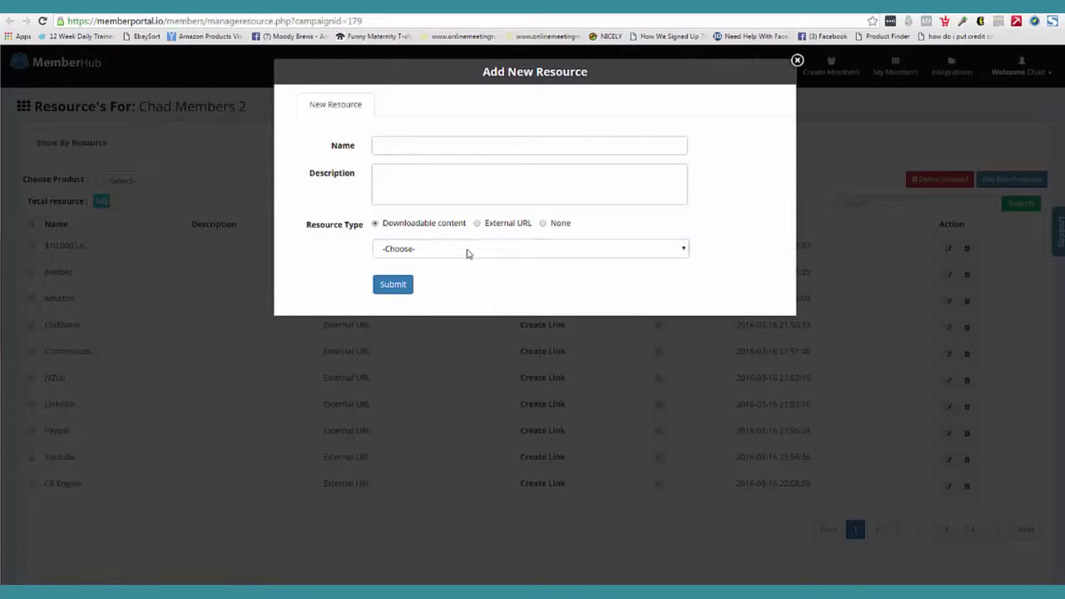
double_click(474, 225)
click(477, 223)
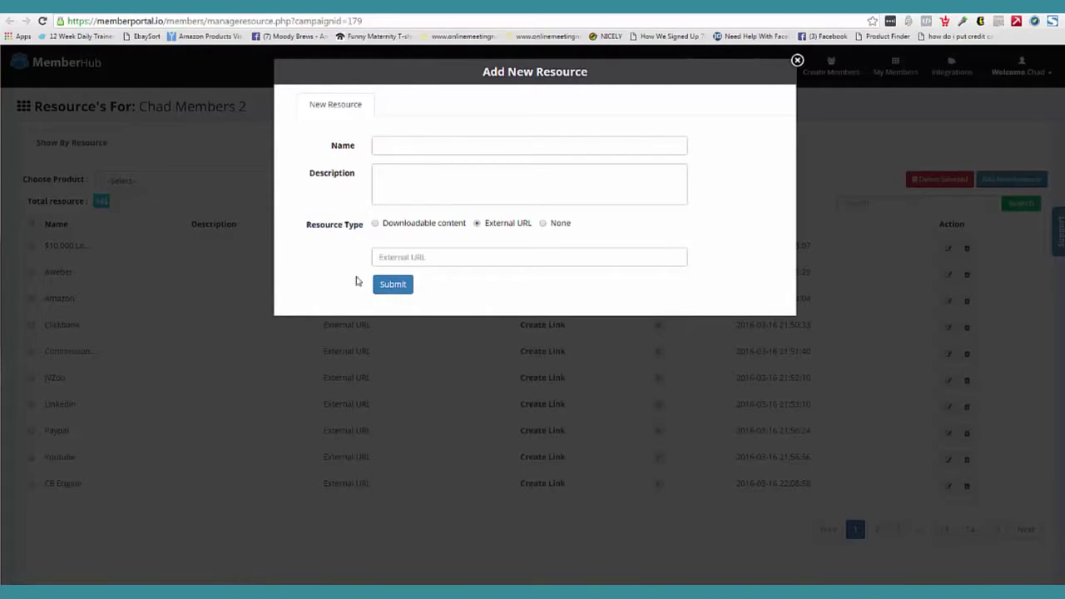
click(541, 224)
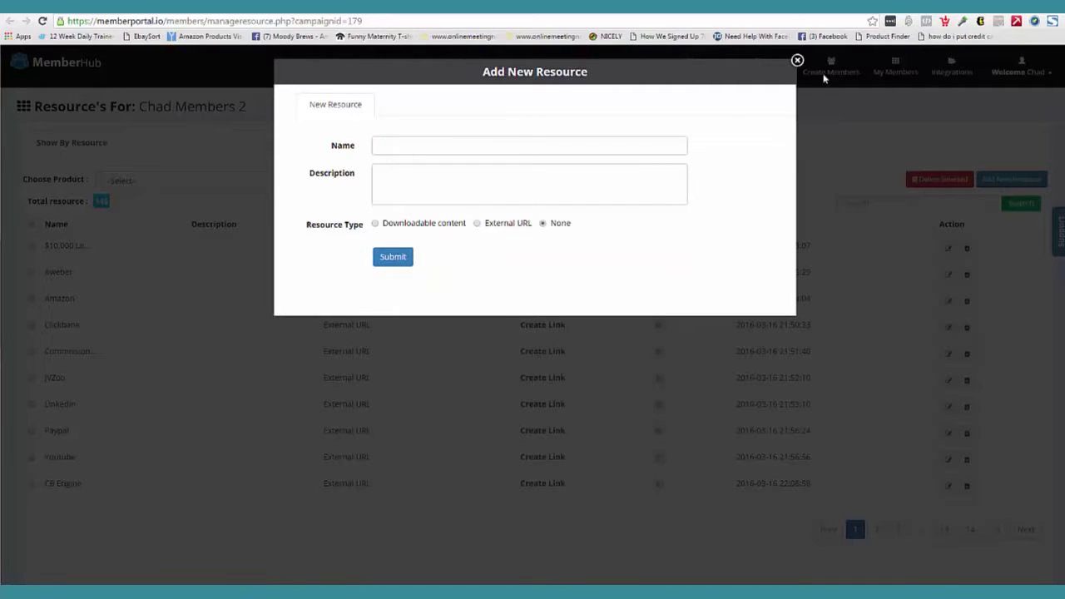
click(797, 60)
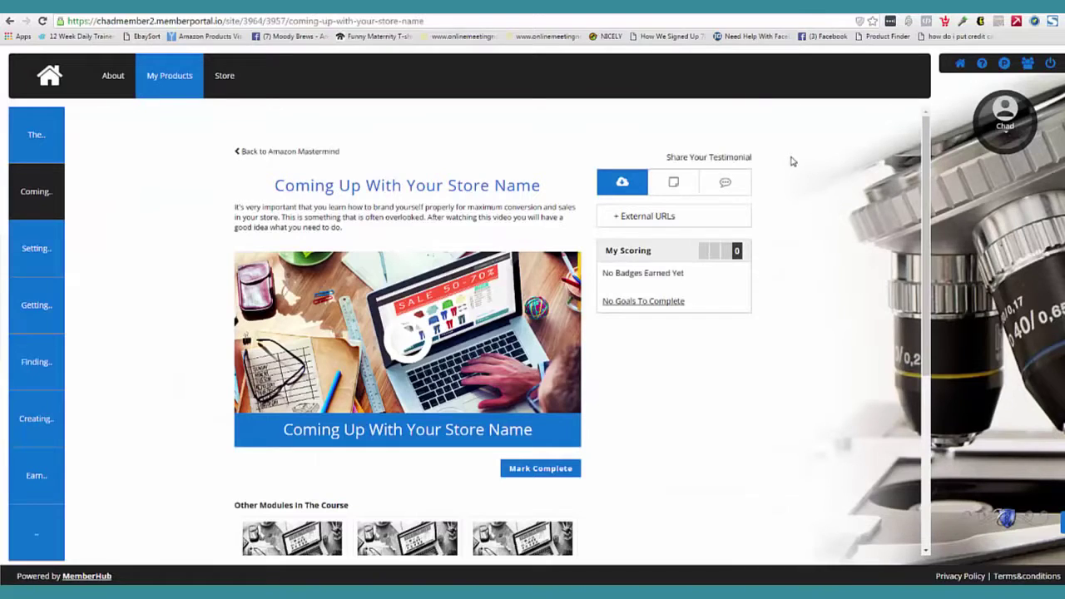
click(675, 185)
click(626, 188)
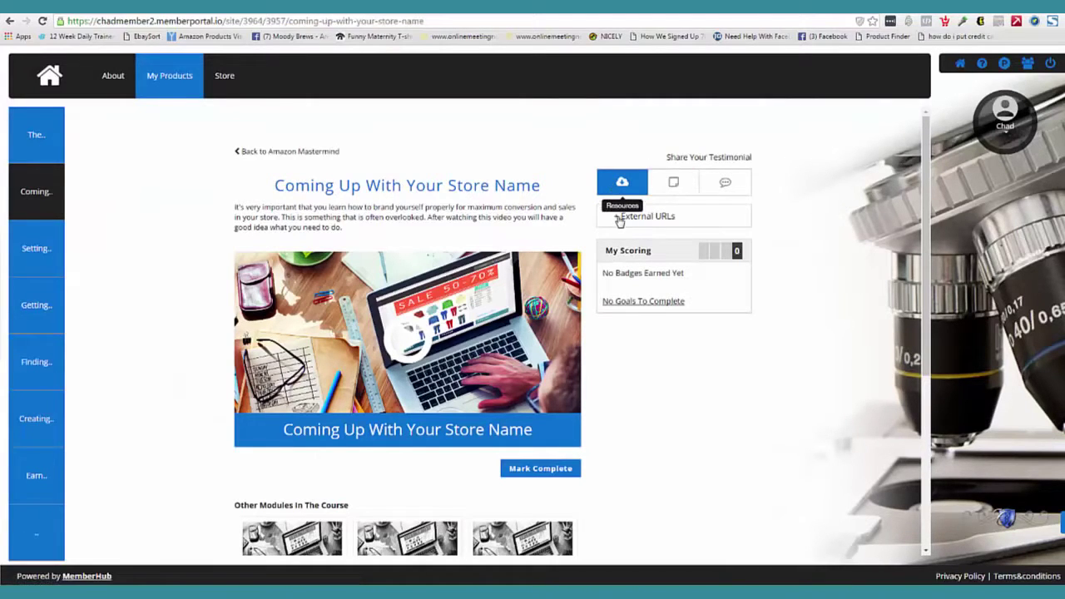
click(624, 216)
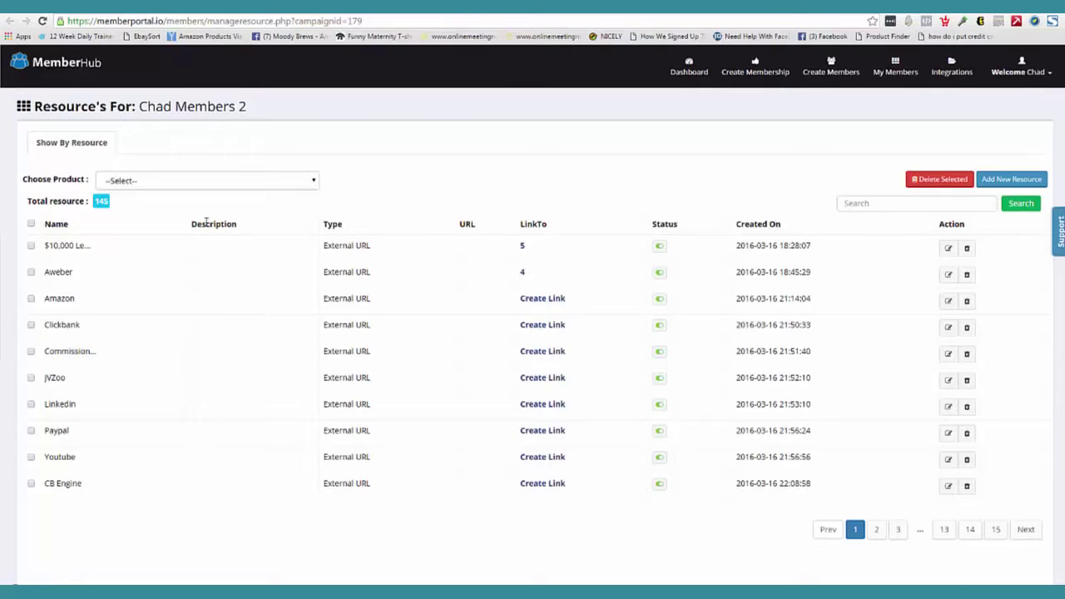
Step: Unlink Module 5 from the Amazon resource in the module linking dialog, then close it
click(553, 301)
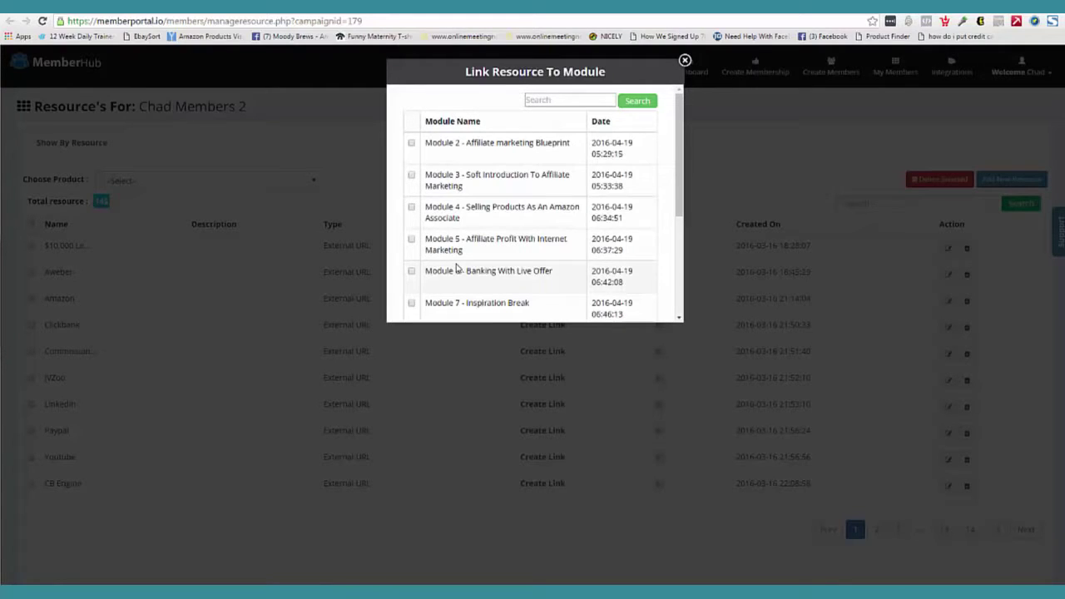
click(411, 238)
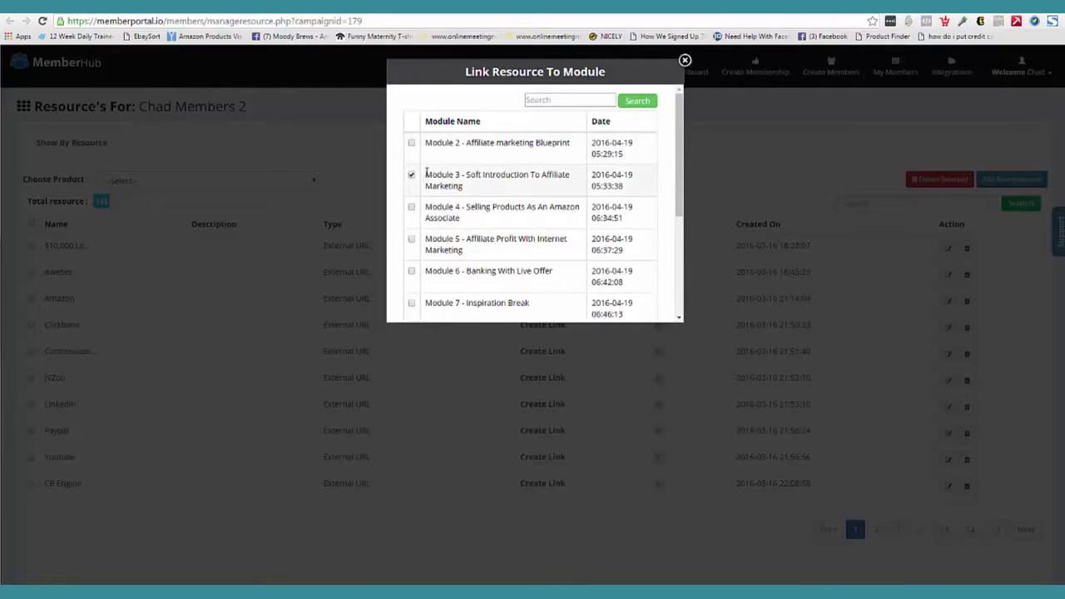
click(684, 60)
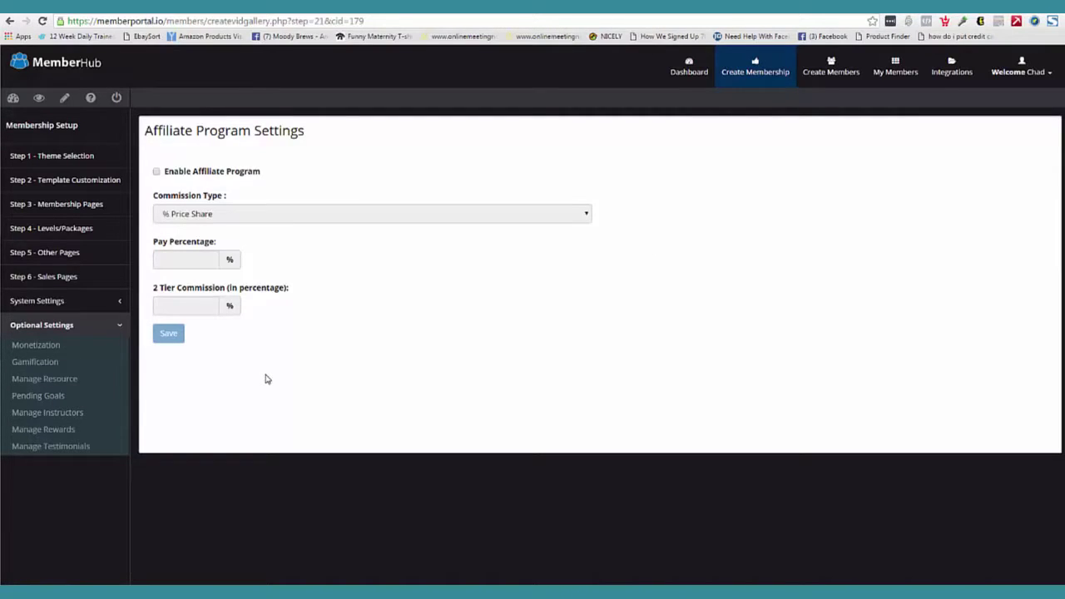
Step: On the Instructors page, start a new instructor entry with a name, then close it unsaved
click(79, 414)
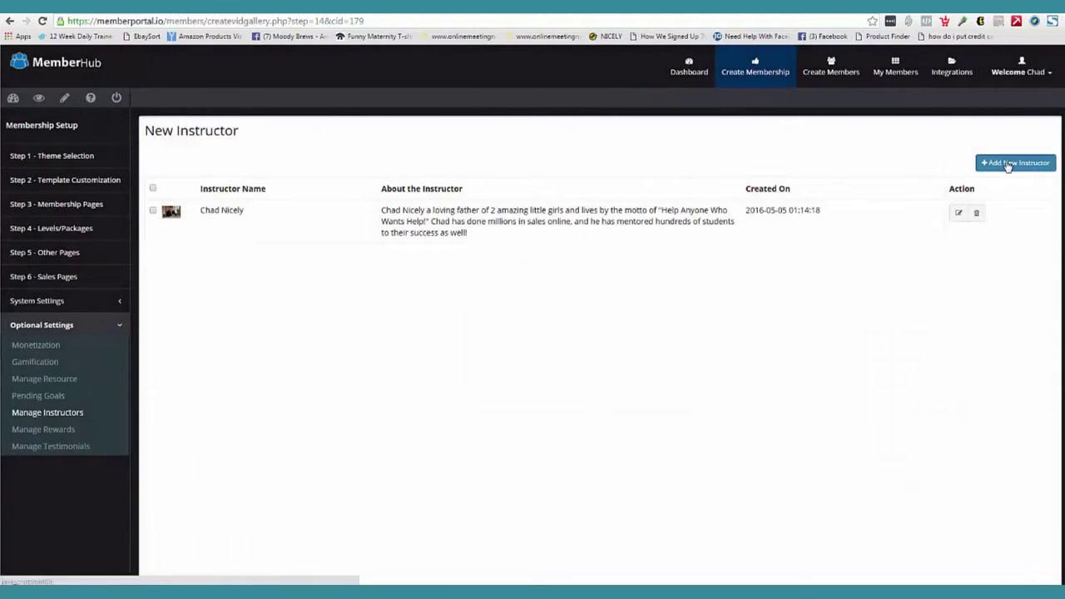
click(1009, 164)
click(482, 126)
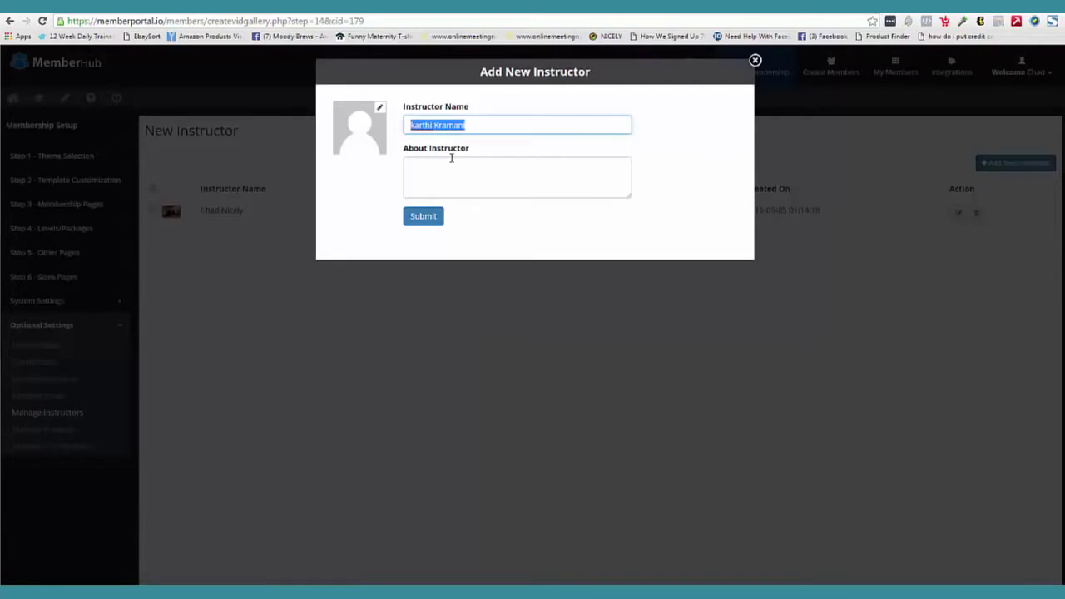
text(Kar)
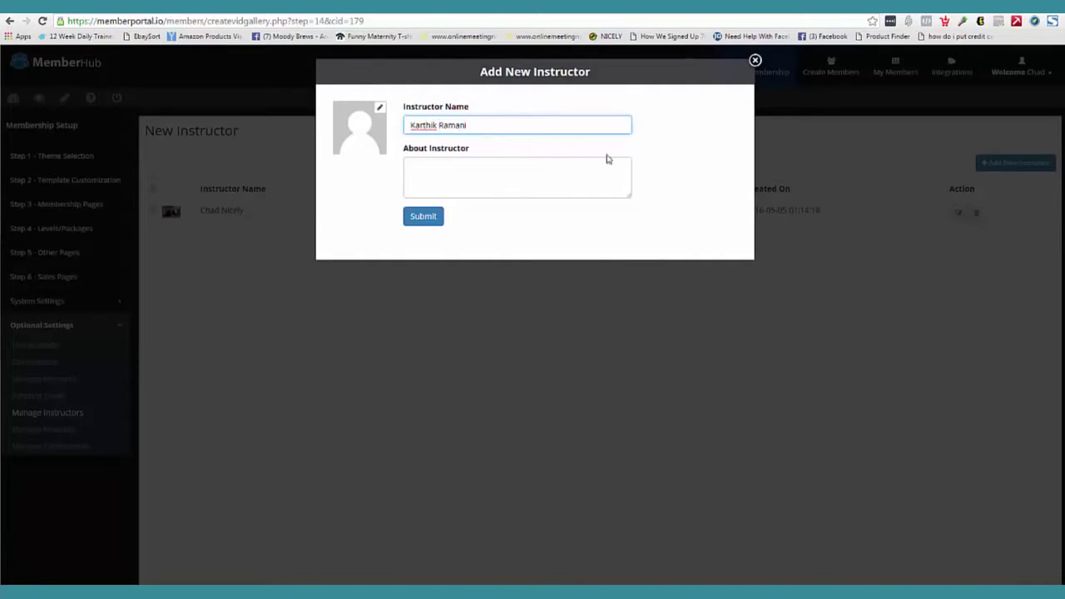
click(427, 169)
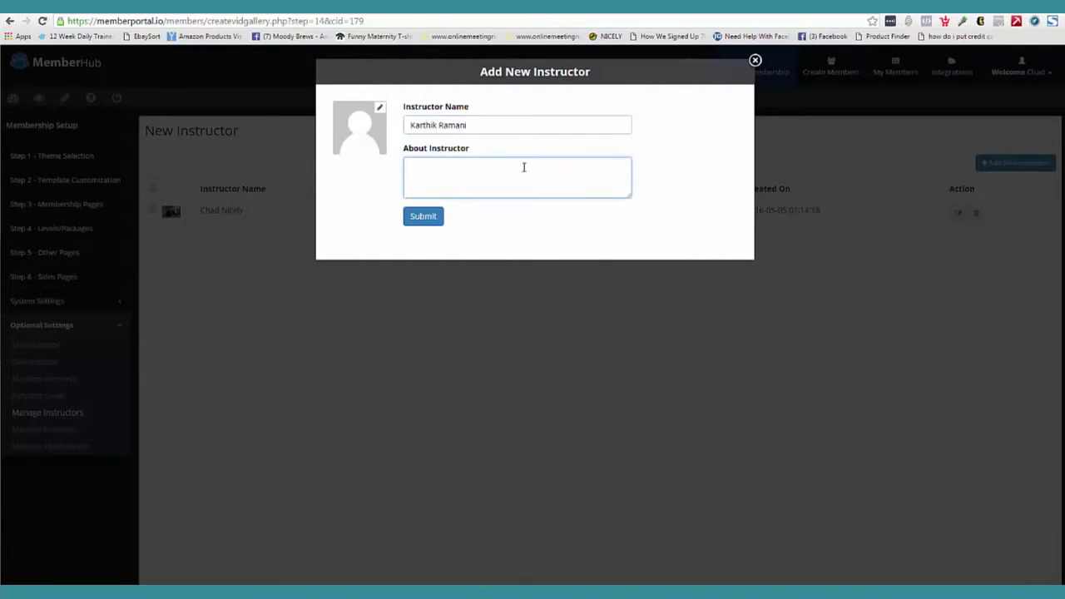
click(754, 61)
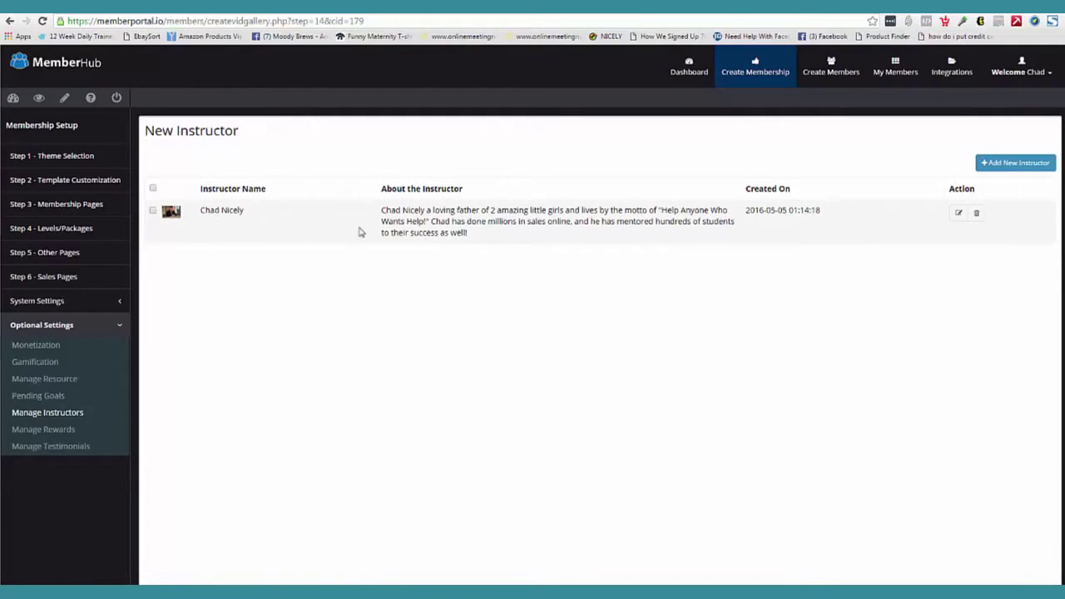
Step: View the existing instructor's details without changes, then go to Manage Testimonials
click(956, 213)
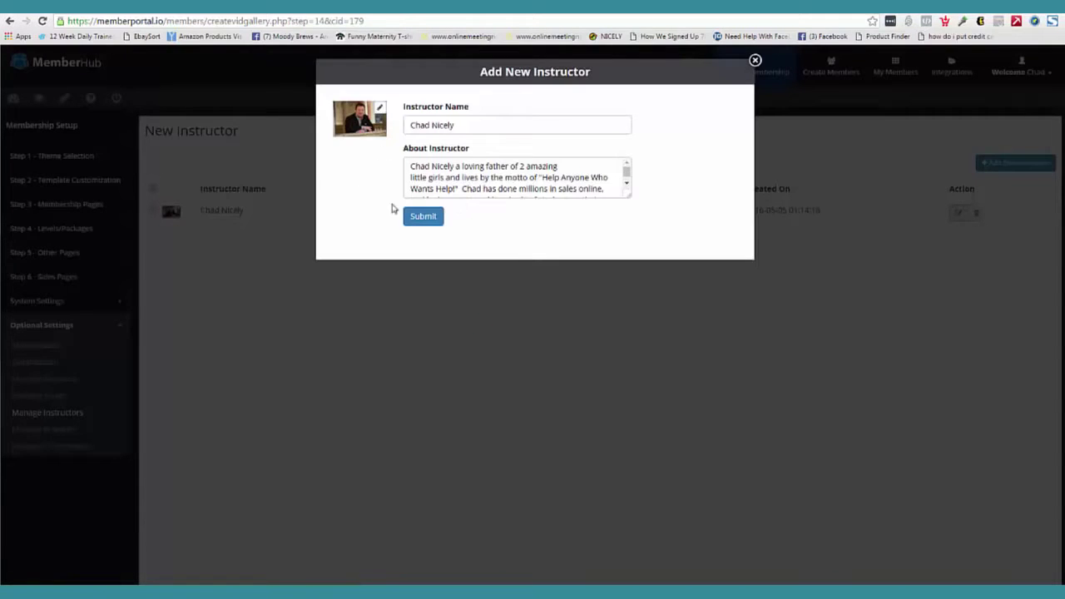
click(755, 60)
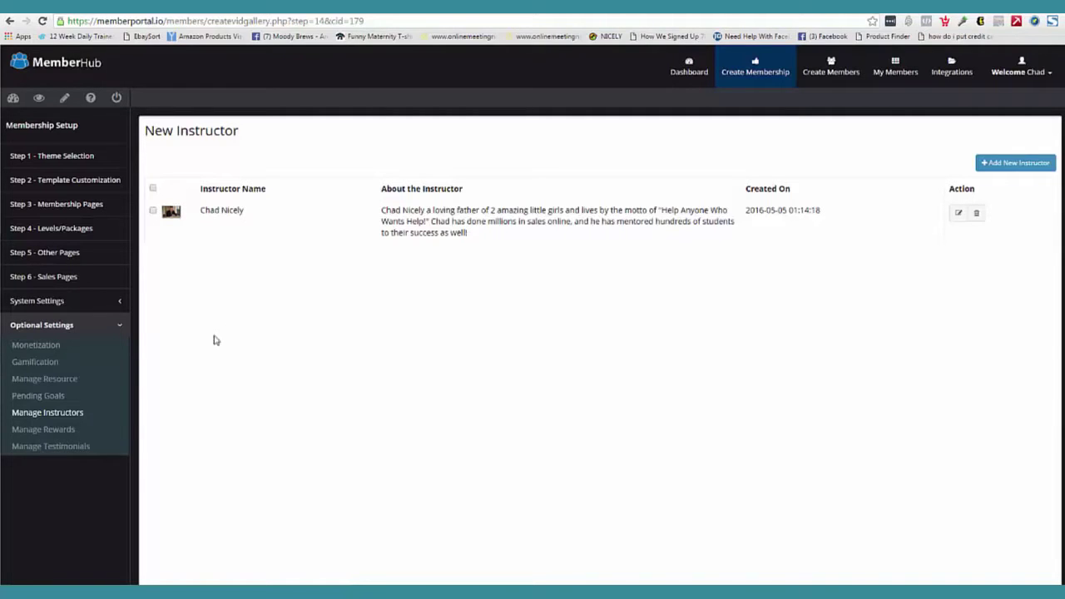
click(77, 446)
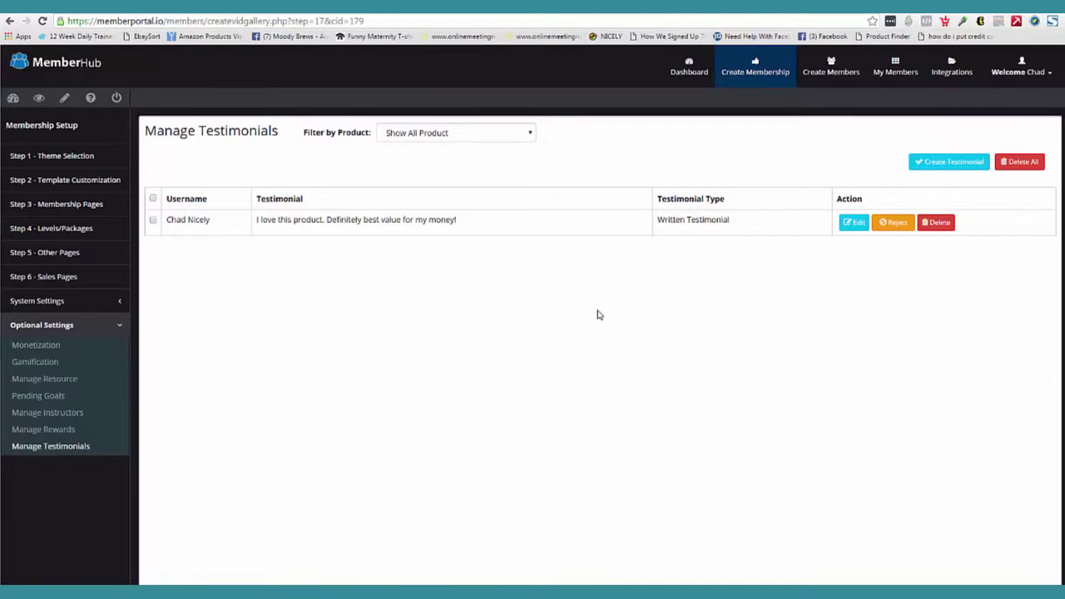
Step: Keep testimonials filtered to all products, then start a new monetization on the Monetization page
click(529, 138)
click(589, 145)
click(47, 346)
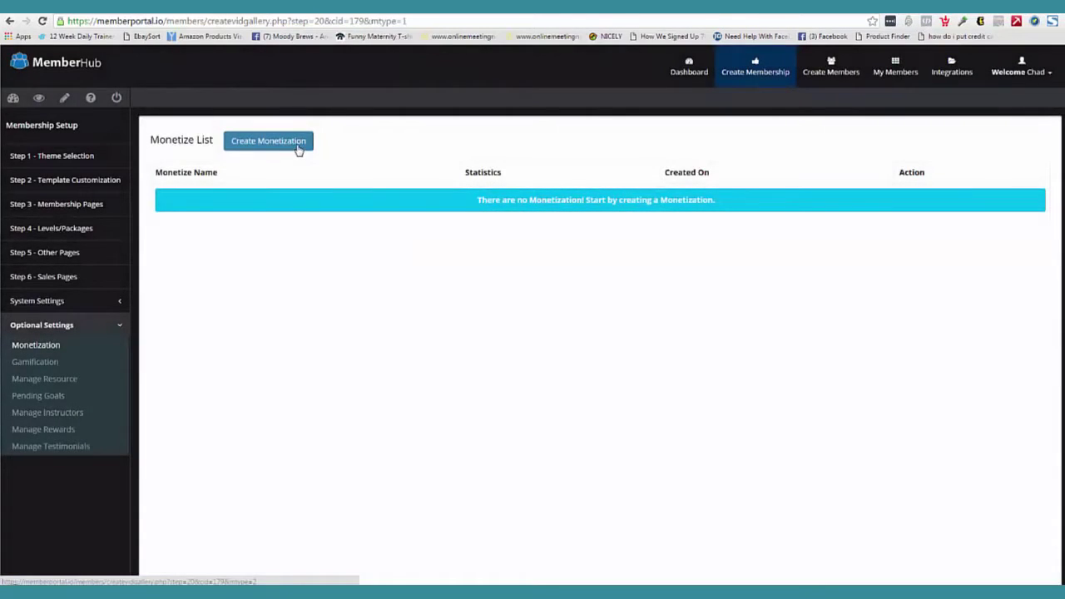
click(296, 147)
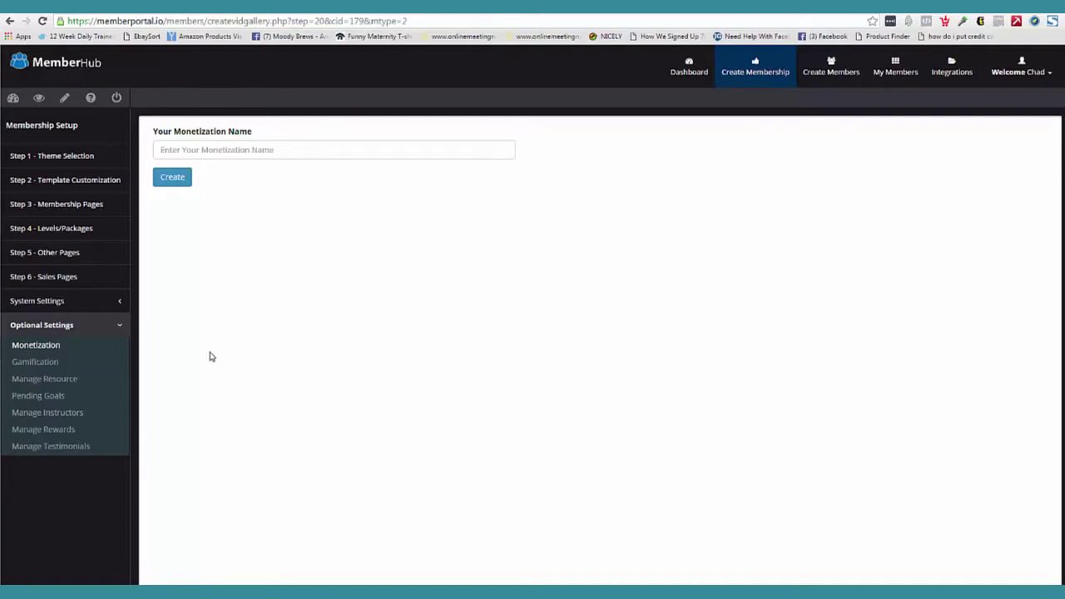
Step: Create the Amazon Superstar Points badge rewarding the 5$ off groupon coupon
click(47, 362)
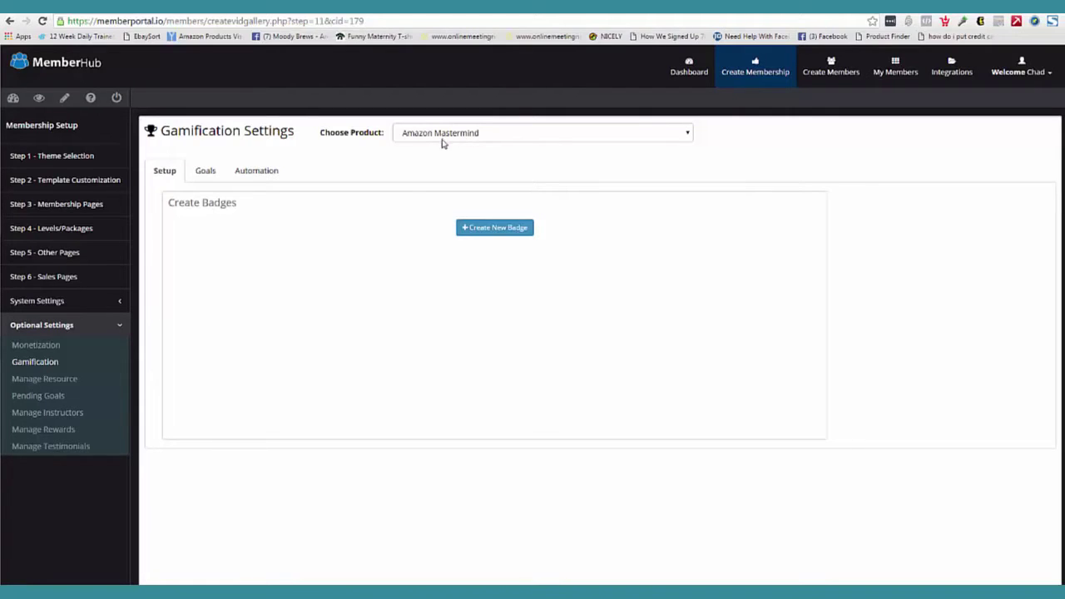
click(490, 228)
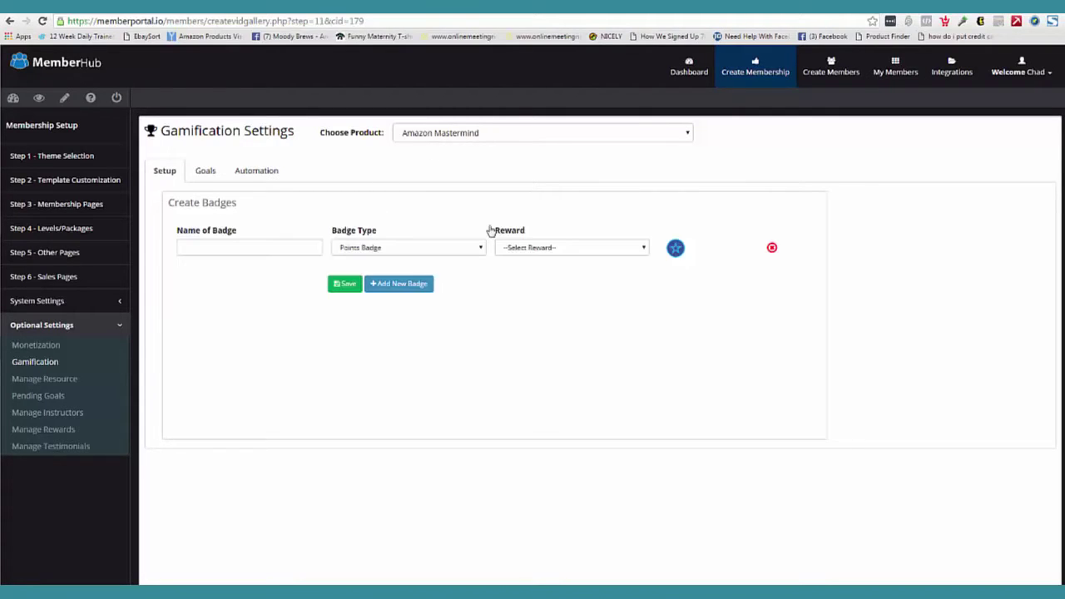
click(268, 243)
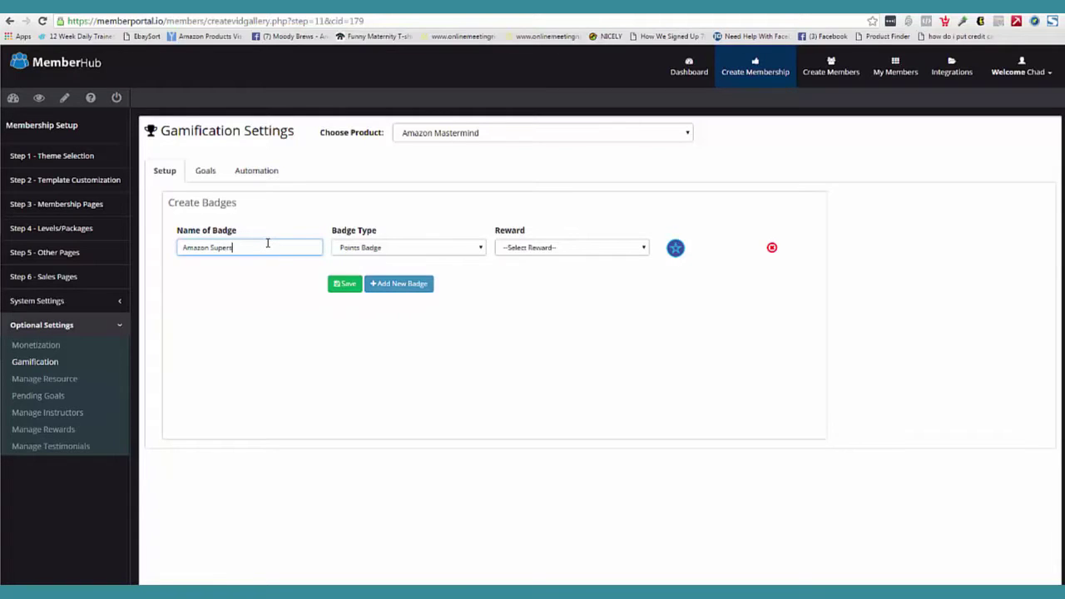
text(Amazon Superstar)
click(250, 304)
click(481, 250)
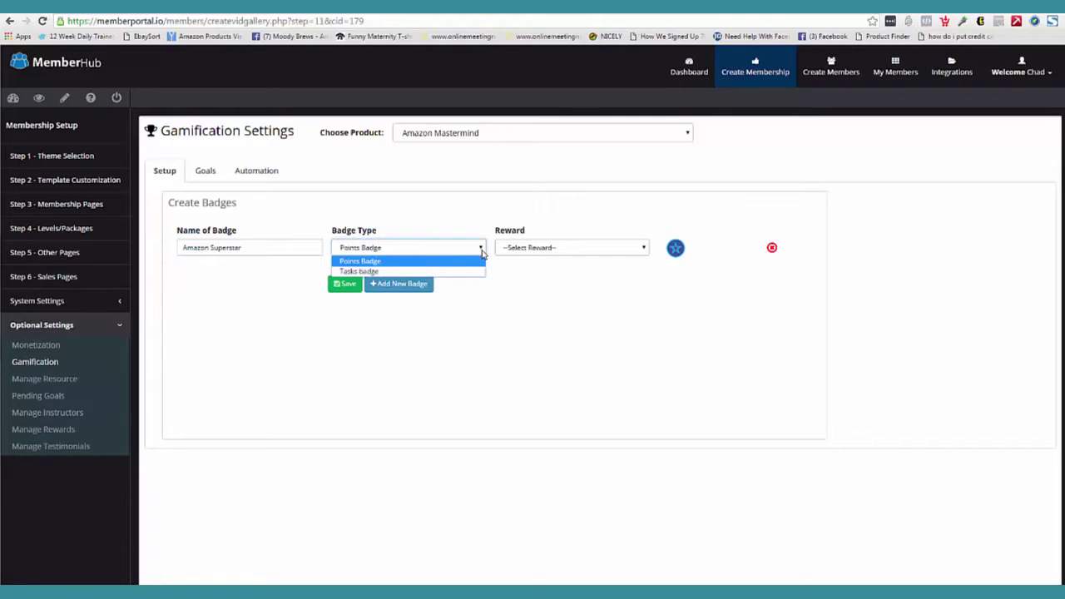
click(371, 262)
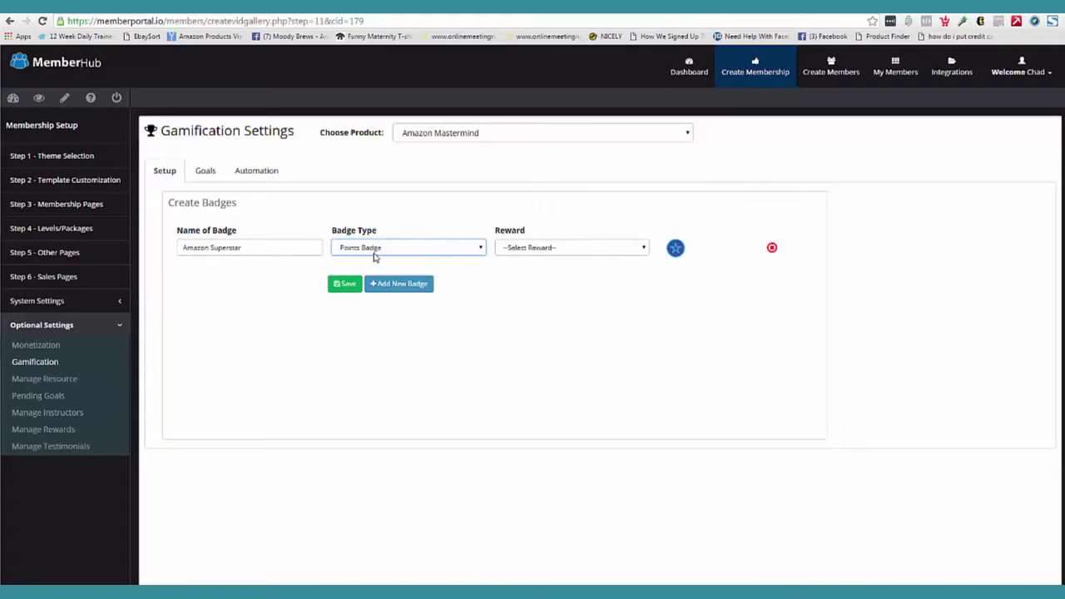
click(642, 249)
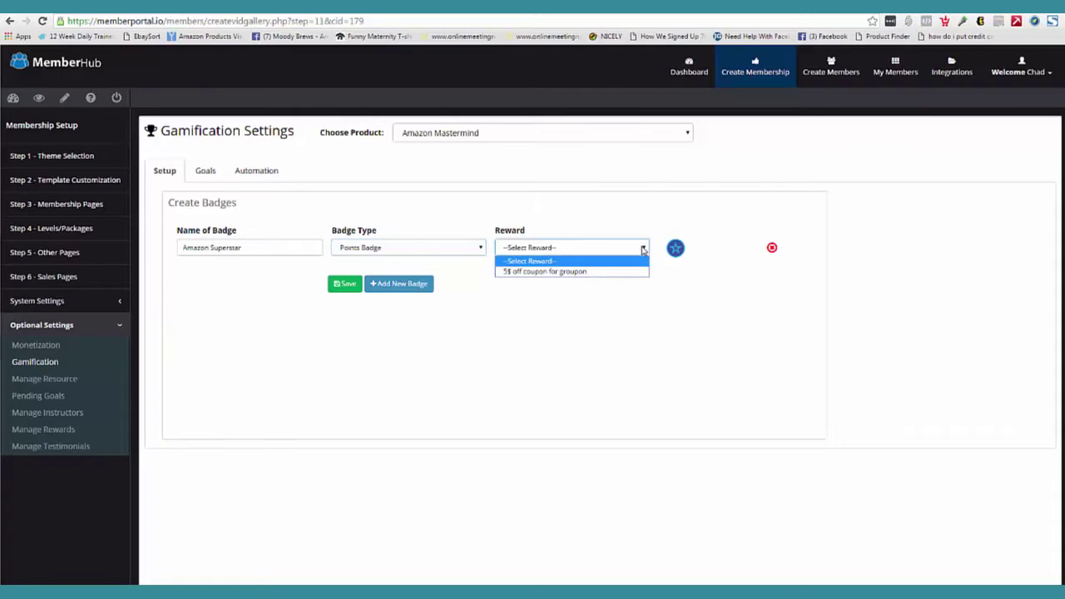
click(596, 271)
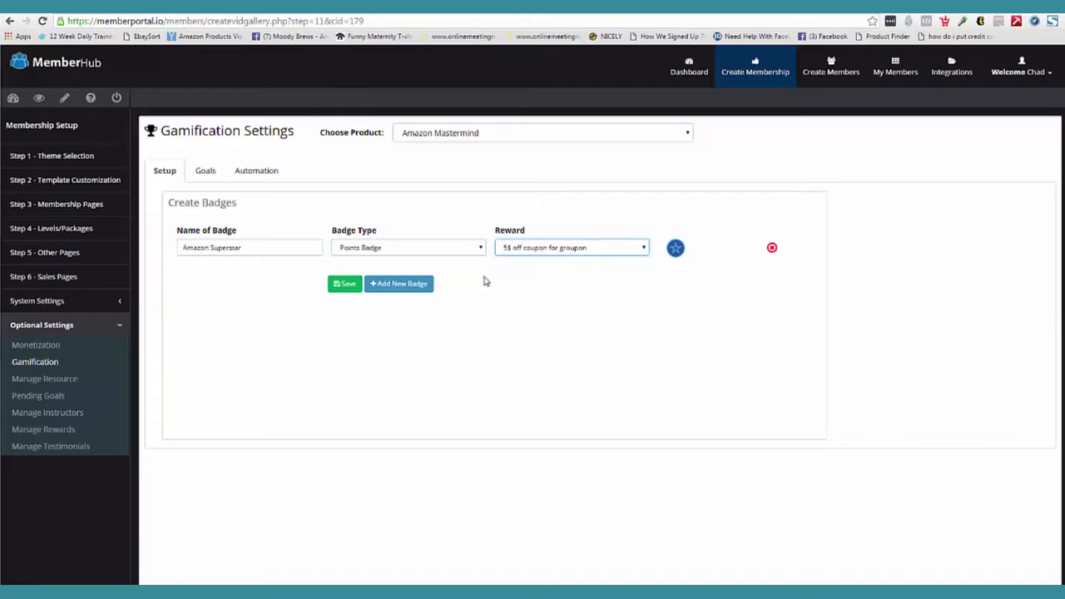
click(357, 287)
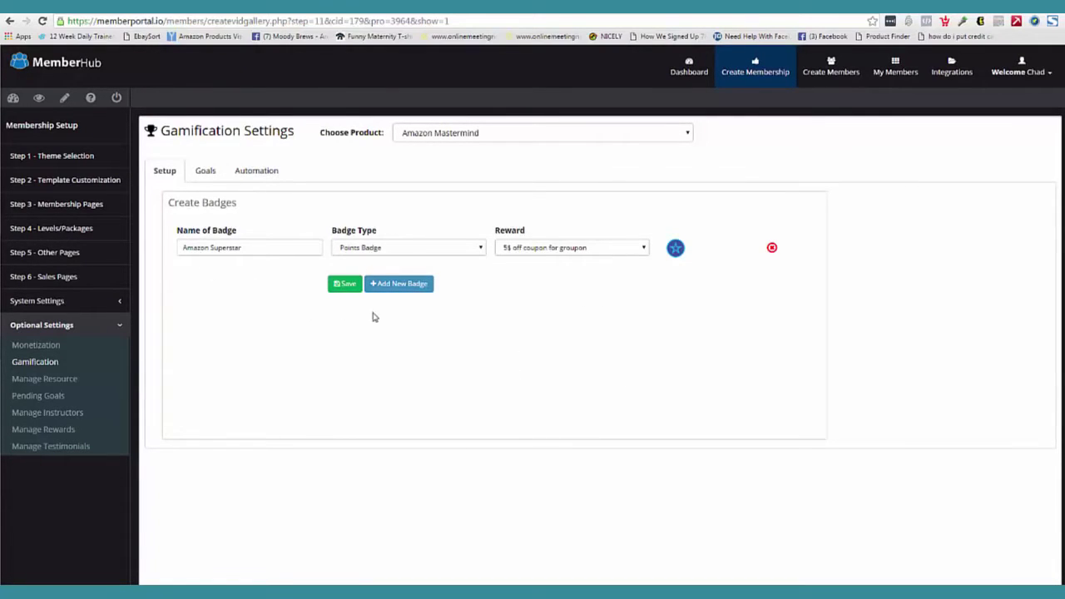
Step: Add a second badge, Amazon Store, as a Tasks badge with no reward, and save both
click(388, 287)
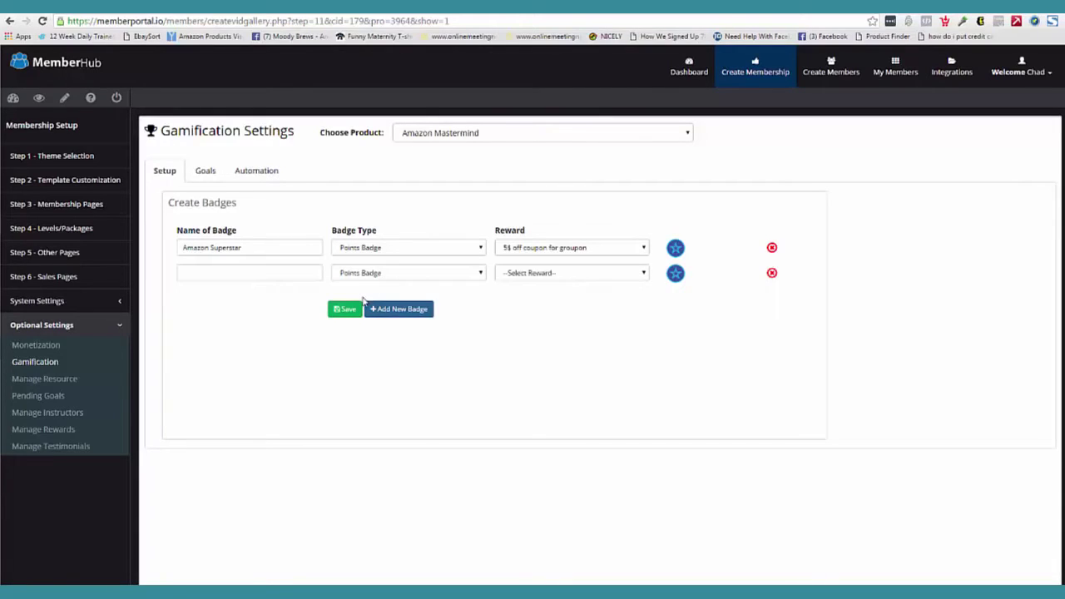
click(276, 268)
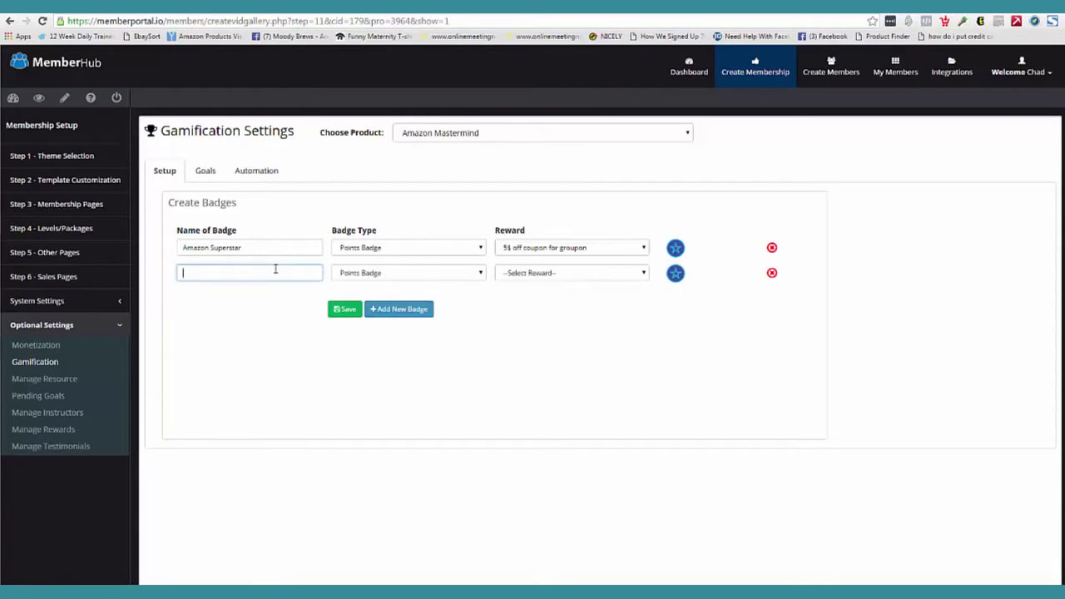
text(Amazon Store)
click(476, 274)
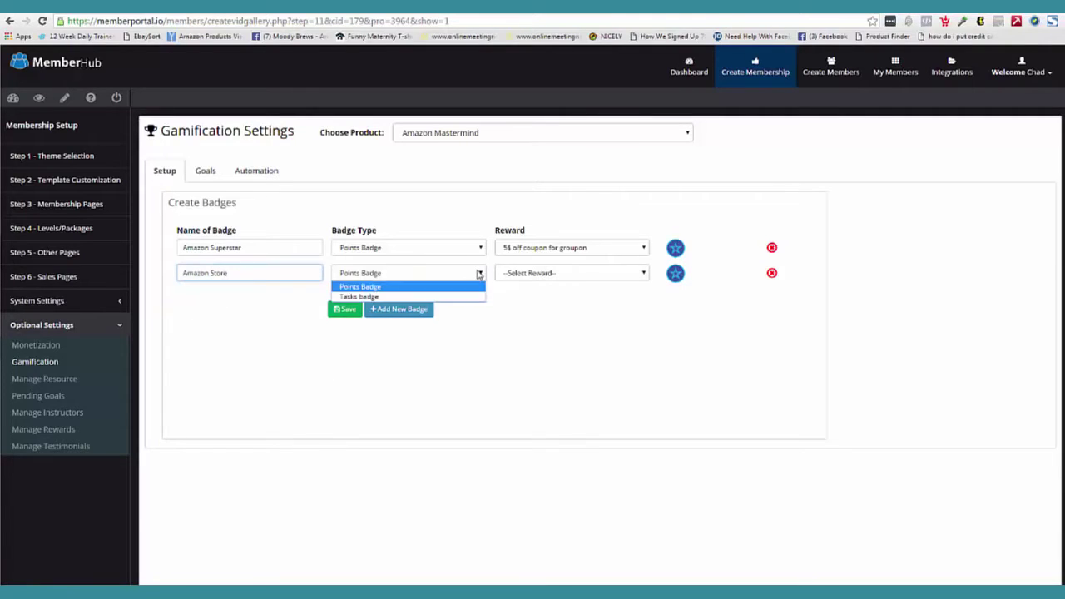
click(389, 297)
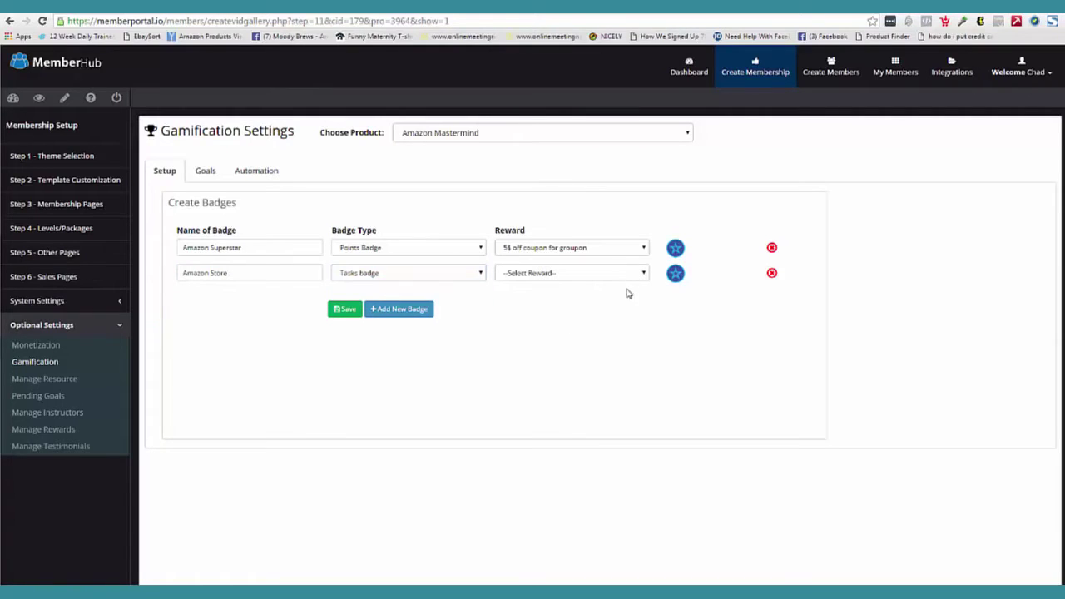
click(632, 278)
click(595, 288)
click(346, 309)
click(207, 177)
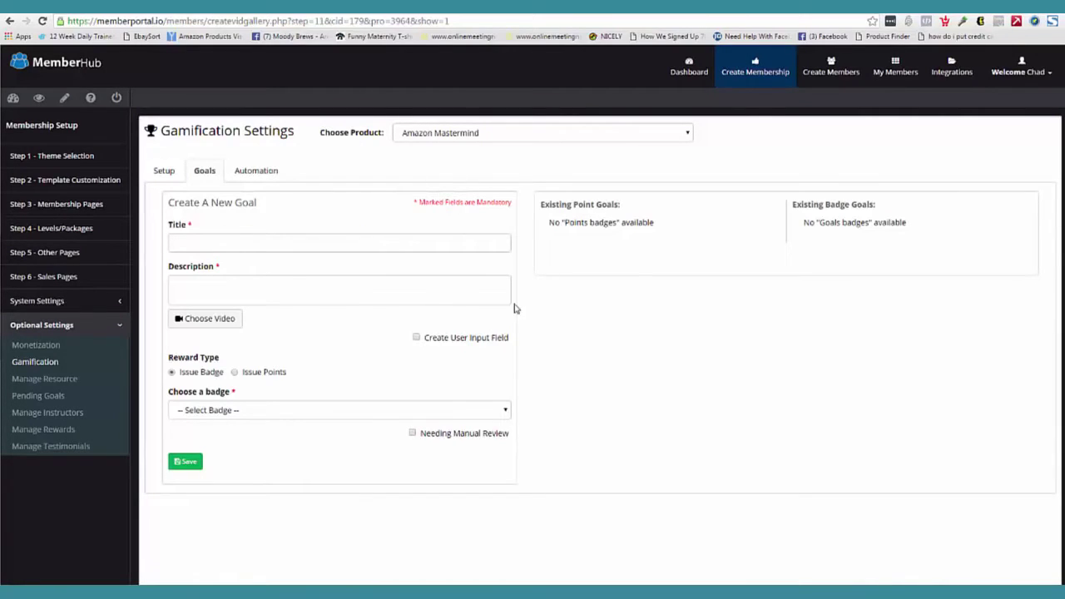
Step: Title the goal 'Setup your Amazon Store', write its description, and enable a member input field
click(245, 242)
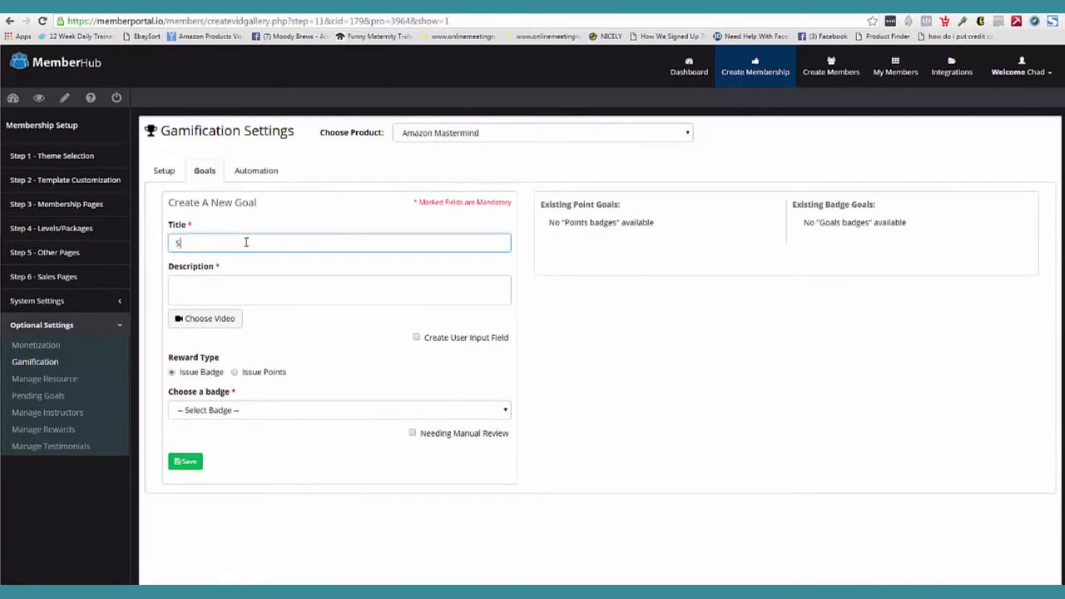
text(Setup your Amazon Store)
click(458, 282)
text(Folowing the video mo)
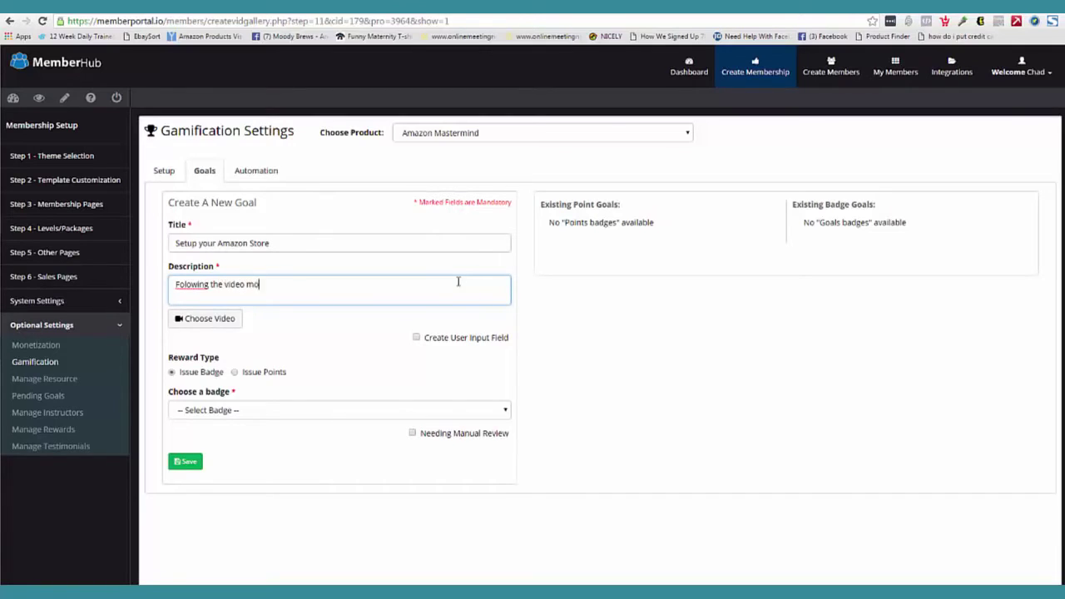
text( your amazon store)
click(659, 327)
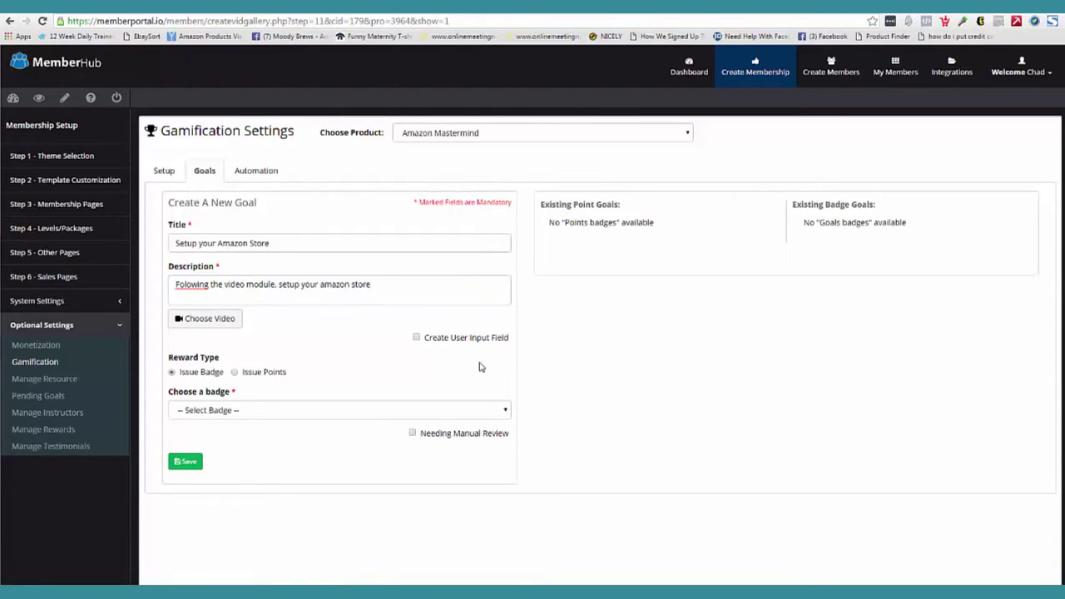
click(418, 341)
click(399, 283)
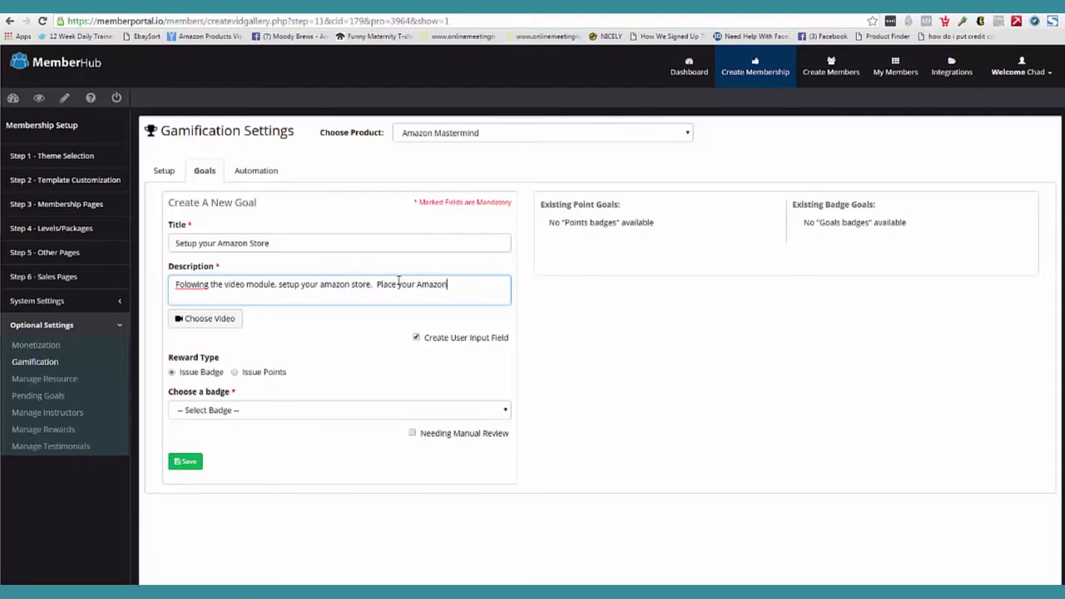
text(n the field below)
click(663, 324)
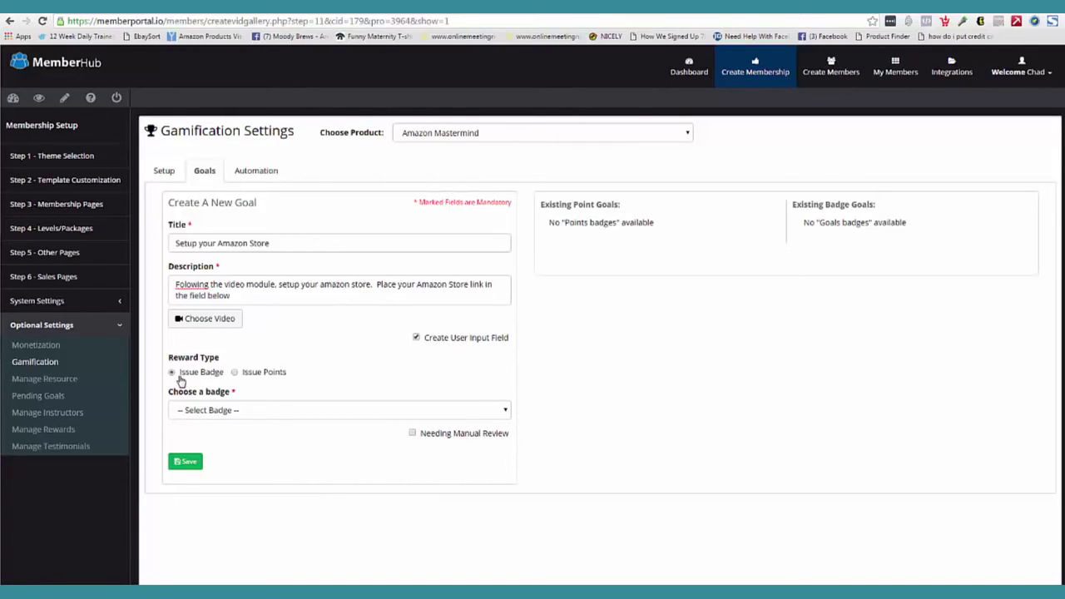
Step: Make the goal reward points instead of the Amazon Store badge
click(248, 414)
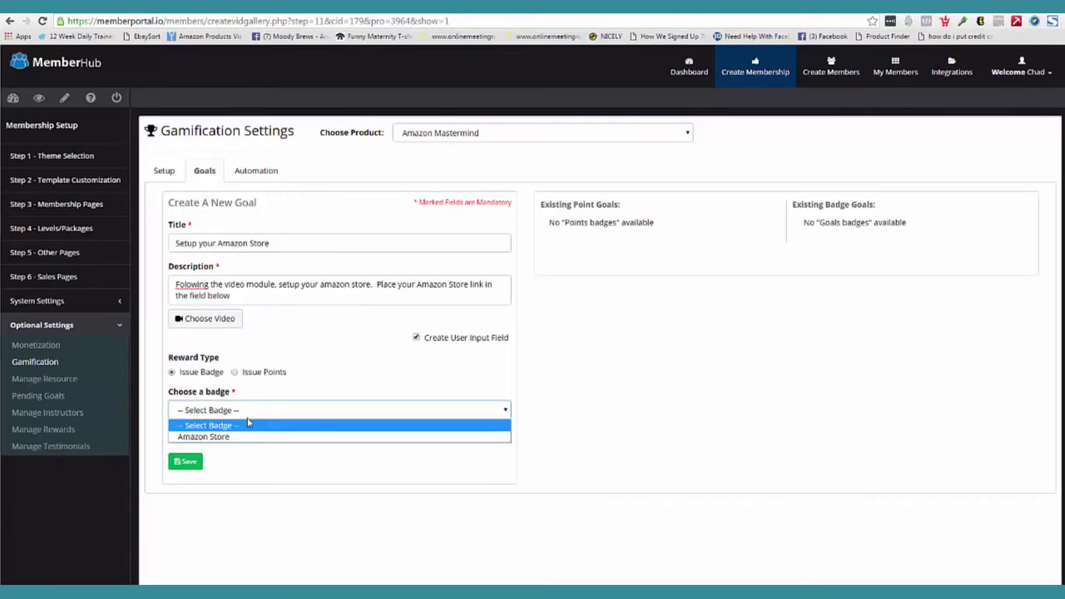
click(234, 438)
click(235, 372)
click(272, 414)
Step: Enter the 10-point reward and correct 'Folowing' to 'Following' in the description
click(747, 356)
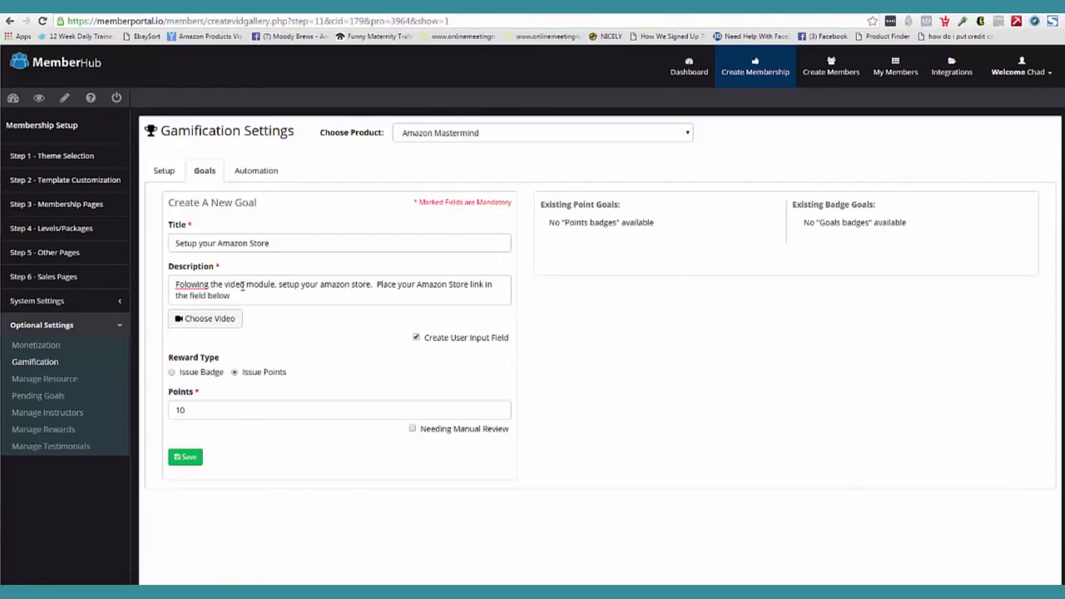
right_click(180, 285)
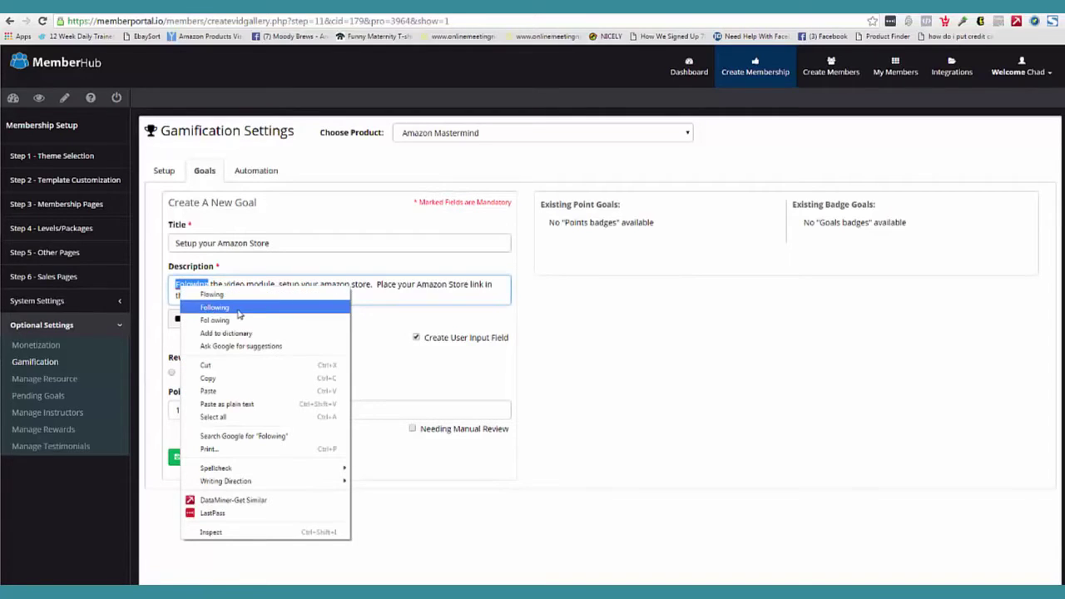
click(246, 308)
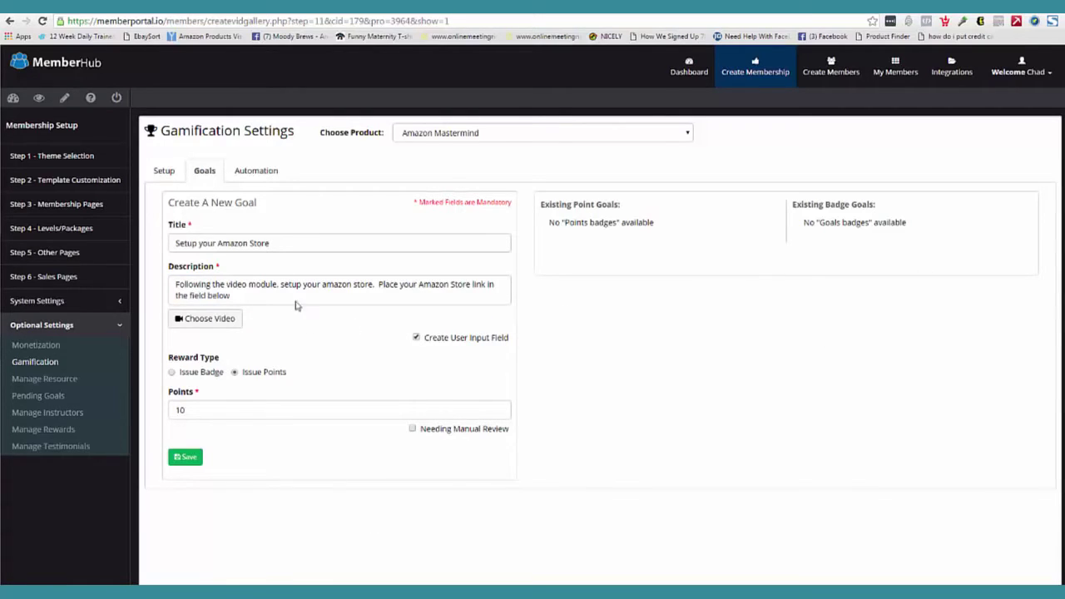
Step: Leave manual review off and save the Setup your Amazon Store goal
click(412, 429)
click(412, 428)
click(185, 457)
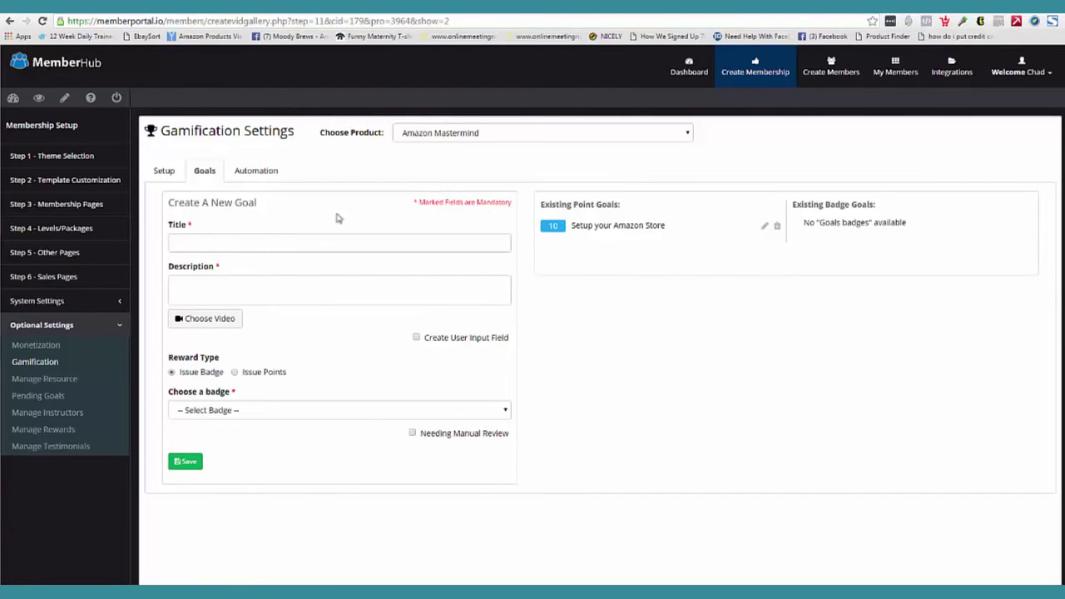
click(265, 173)
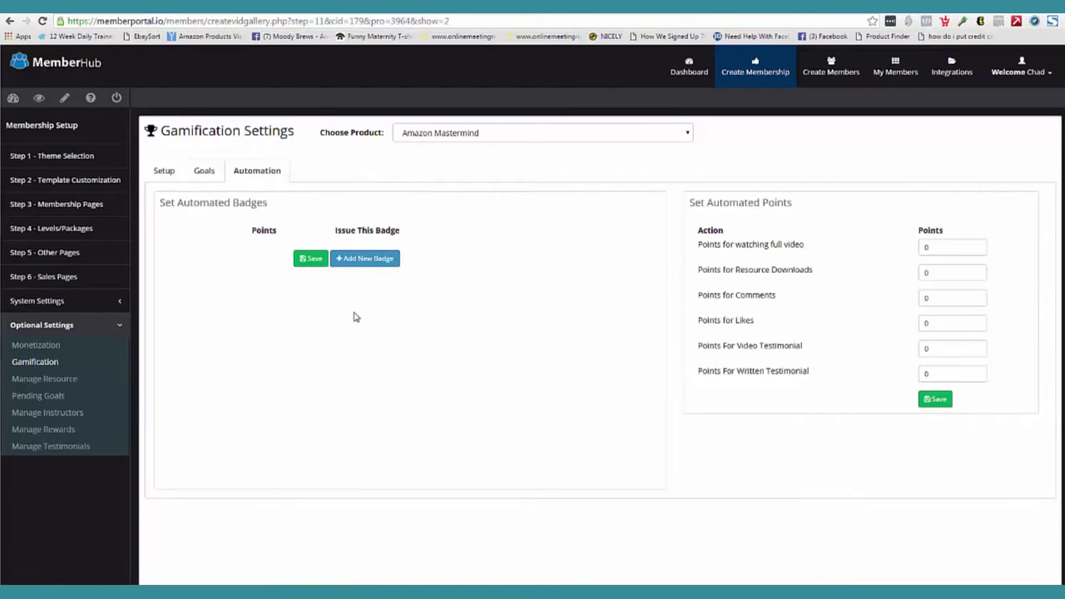
Step: Add and save an automated rule issuing the Amazon Superstar badge at 100 points
click(366, 263)
click(289, 252)
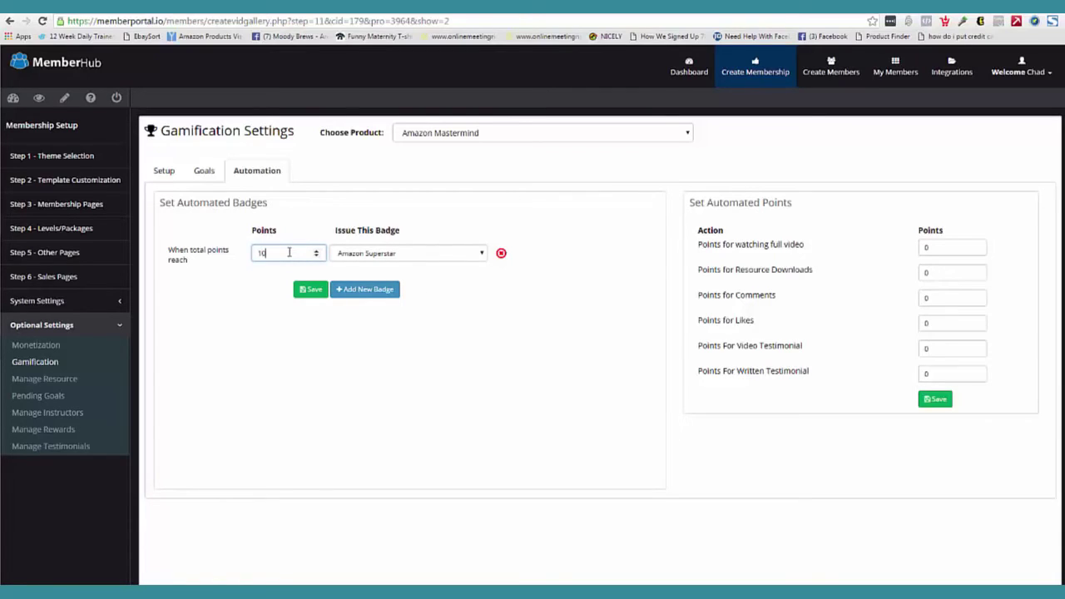
click(502, 310)
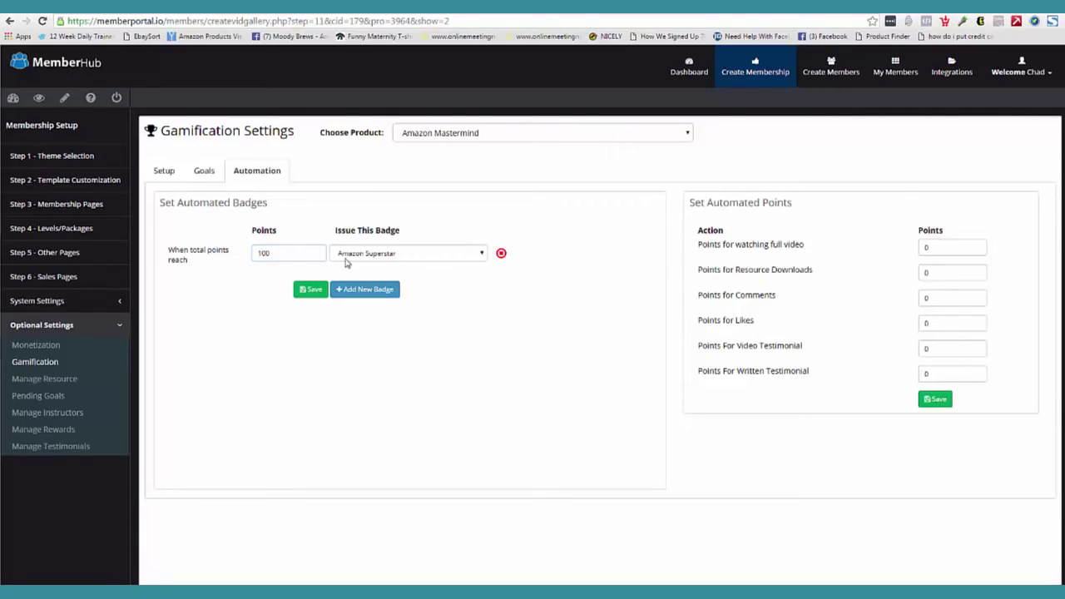
click(478, 255)
click(487, 336)
click(313, 290)
Step: Set automated points: 20 per full video, 5 per download, 10 per comment, 10 per like
double_click(925, 247)
text(20)
double_click(948, 273)
text(5)
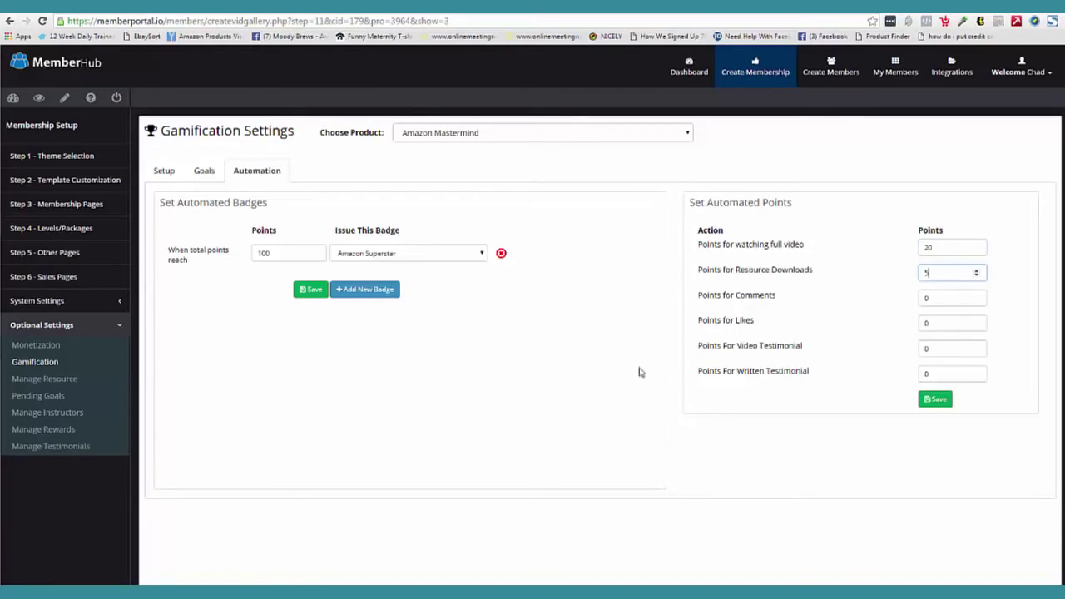
click(603, 376)
double_click(935, 298)
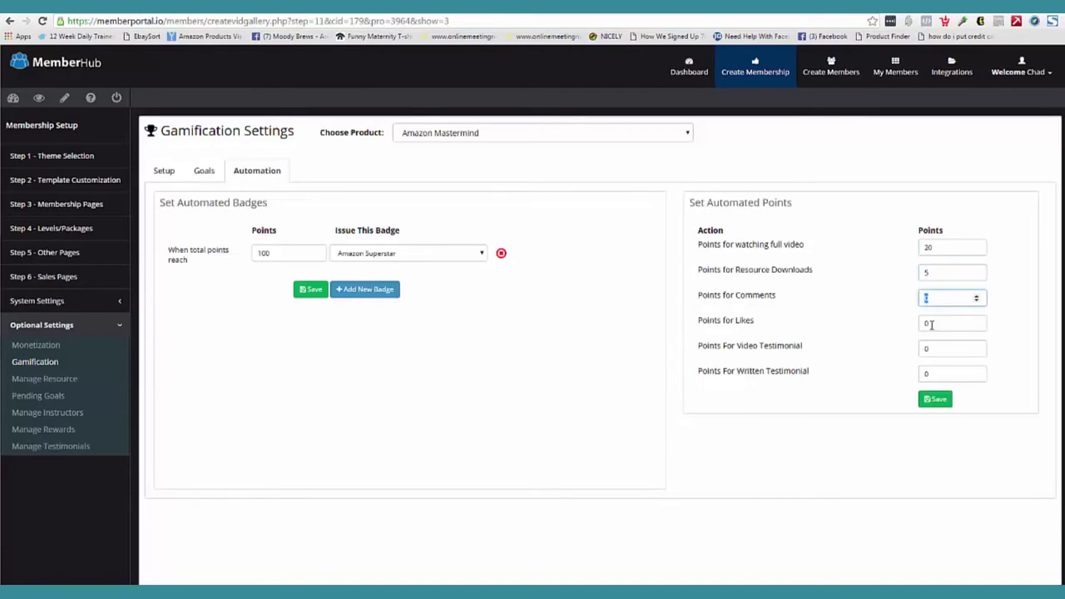
text(10)
double_click(936, 324)
text(10)
click(654, 407)
Step: Set 30 points for video testimonials and 20 for written ones, and save the automated points
key(ctrl+a)
text(30)
click(538, 432)
click(939, 373)
key(ctrl+a)
text(20)
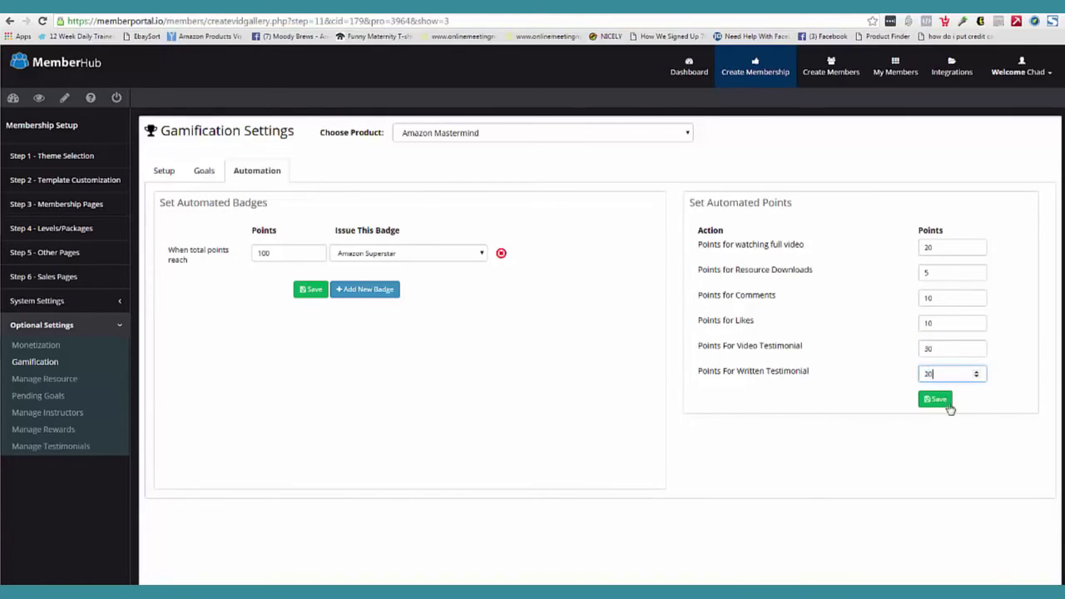
click(445, 475)
click(938, 400)
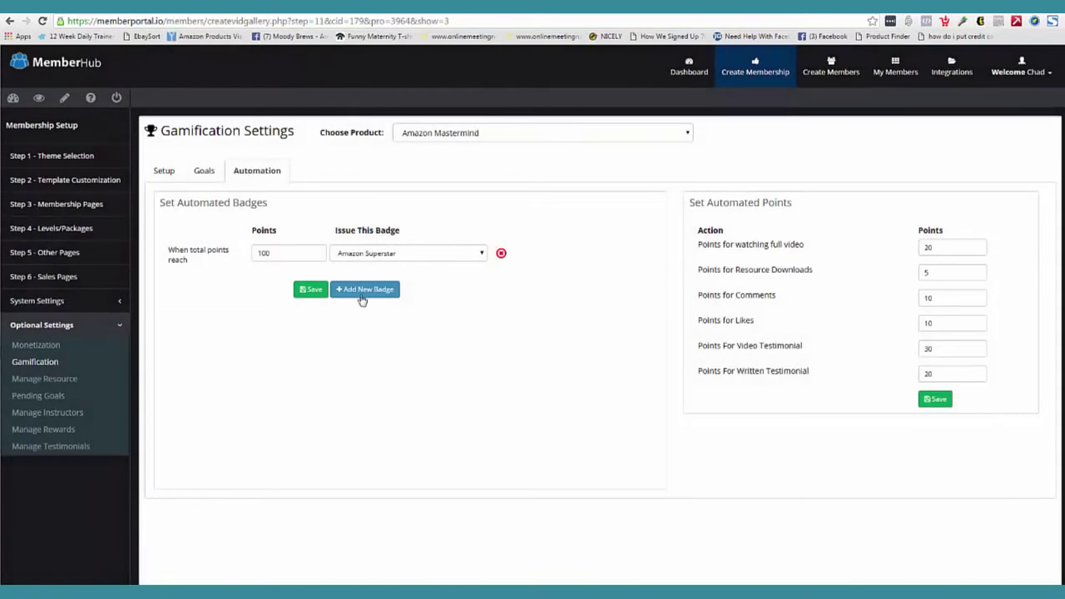
Step: Add a second automated rule issuing Amazon Superstar at 200 points, then go to Manage Rewards
click(363, 290)
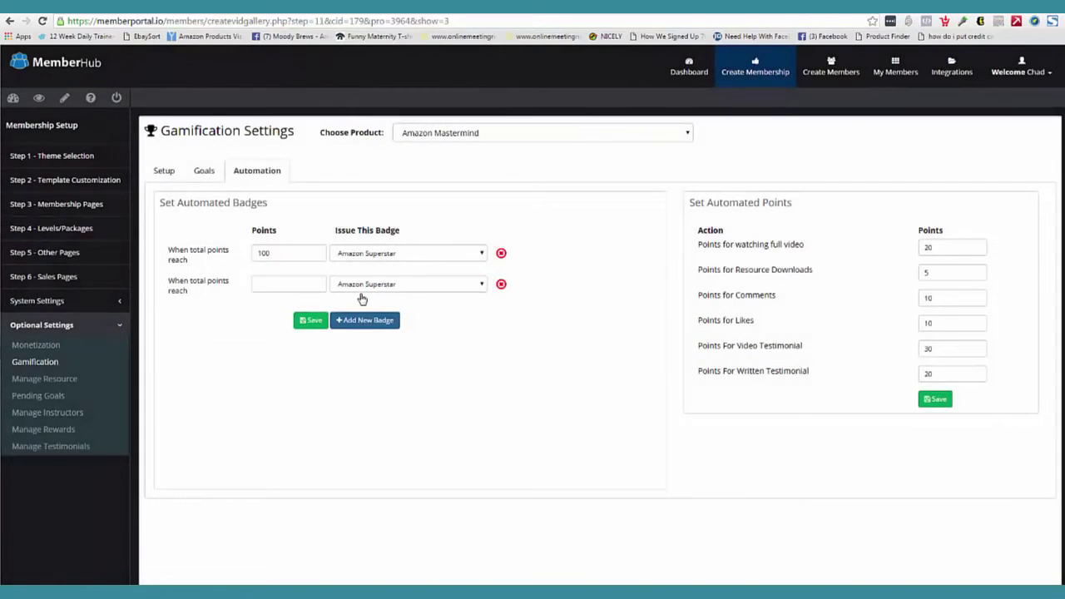
click(292, 287)
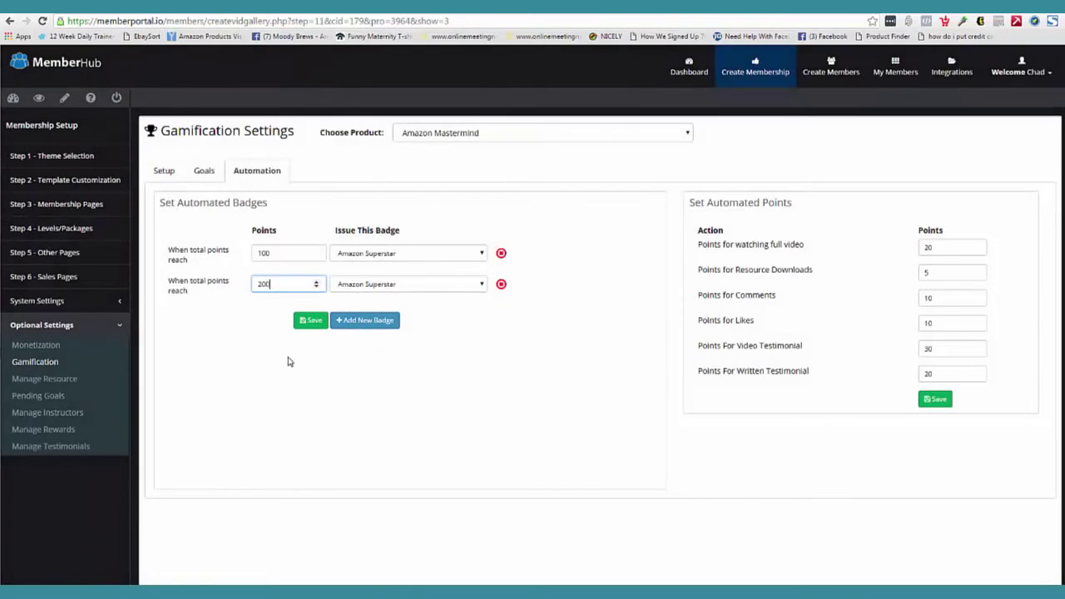
click(483, 287)
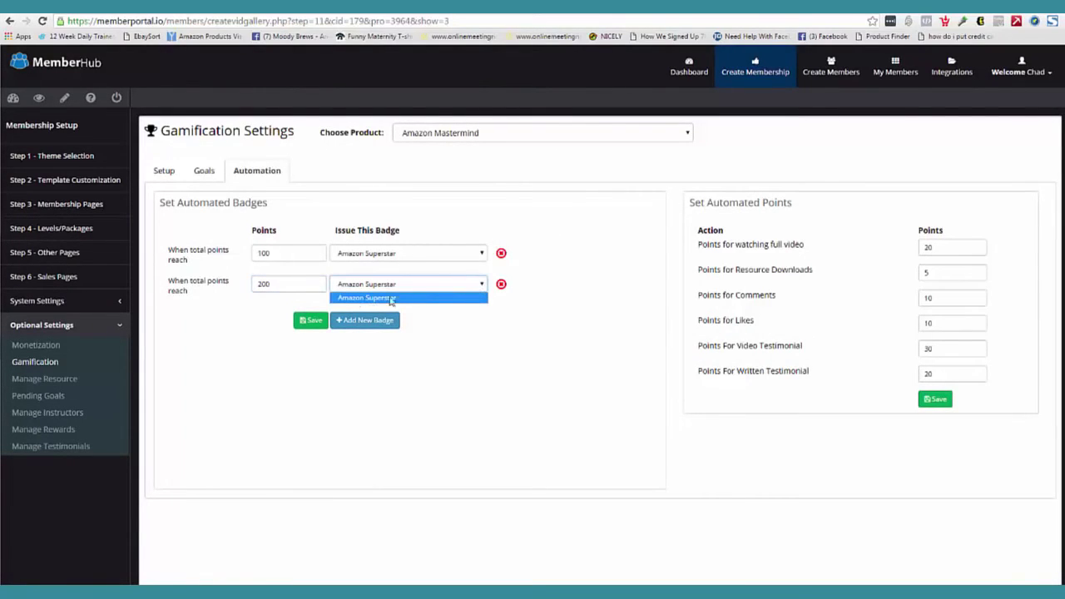
click(425, 298)
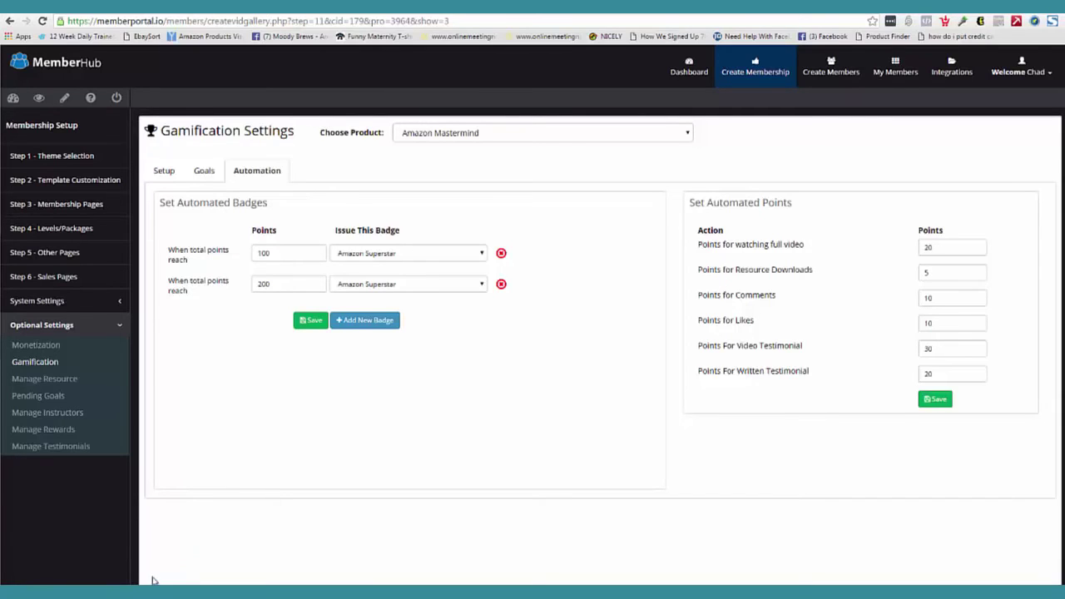
click(66, 430)
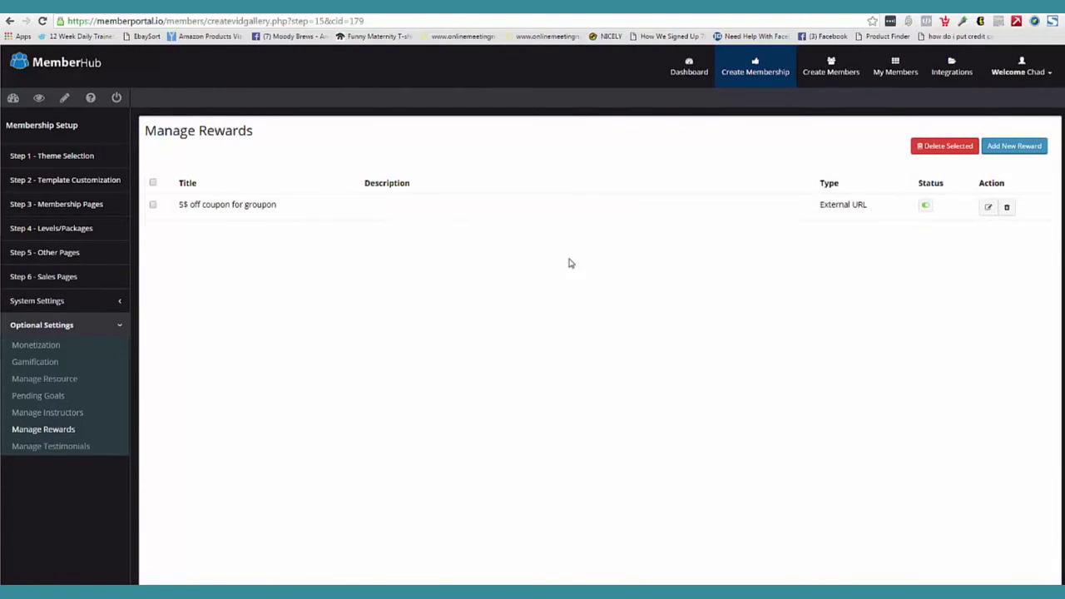
Step: Start a new reward named 'Amazon Gift Card'
click(989, 145)
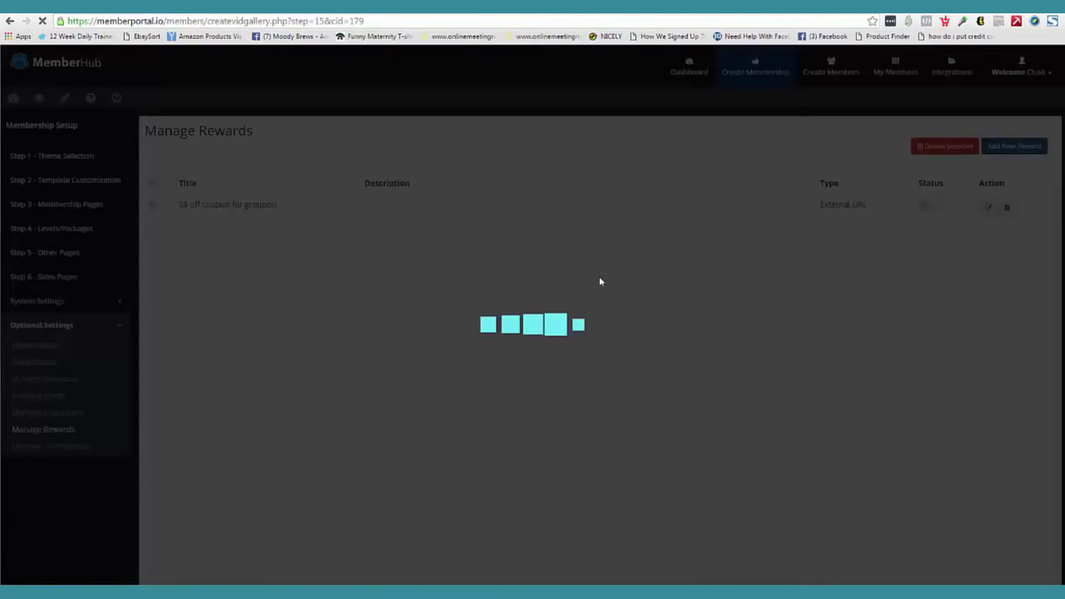
click(471, 145)
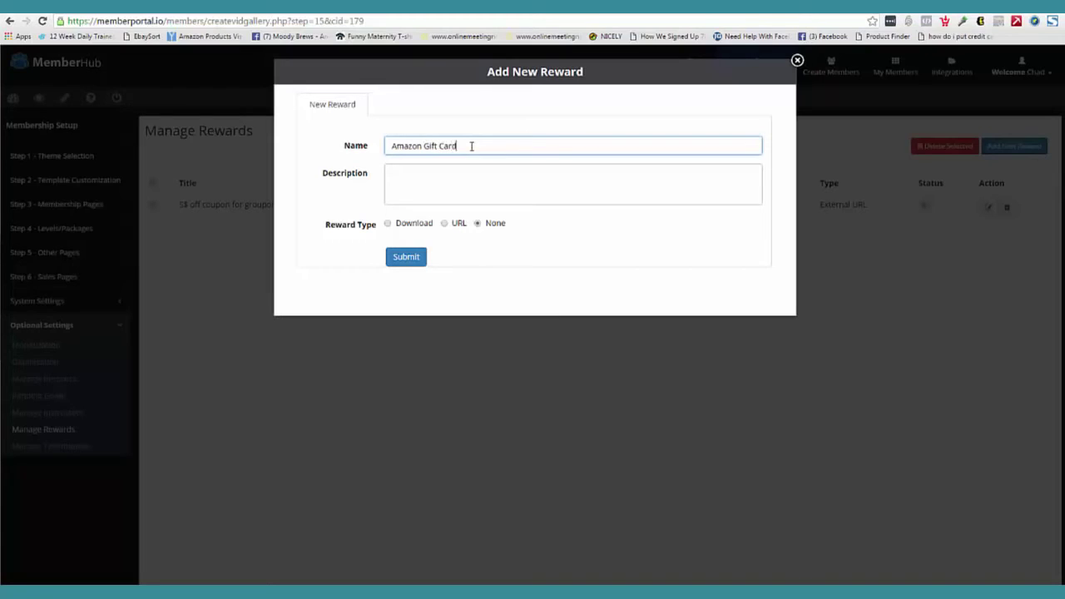
click(431, 172)
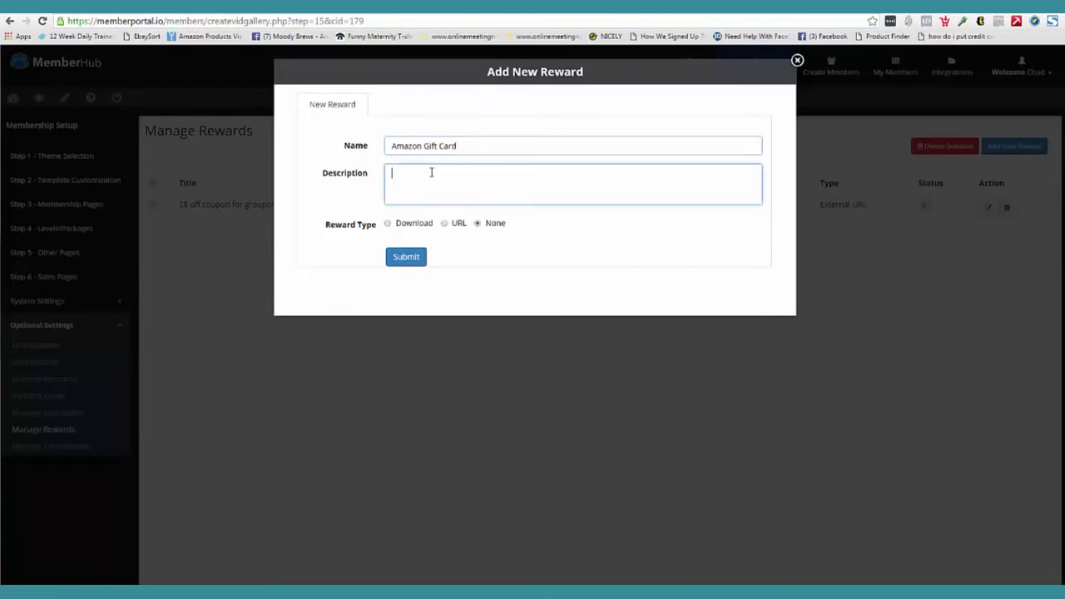
Step: Try the Download and External Link reward types, settle on None, then close the form unsaved
click(387, 224)
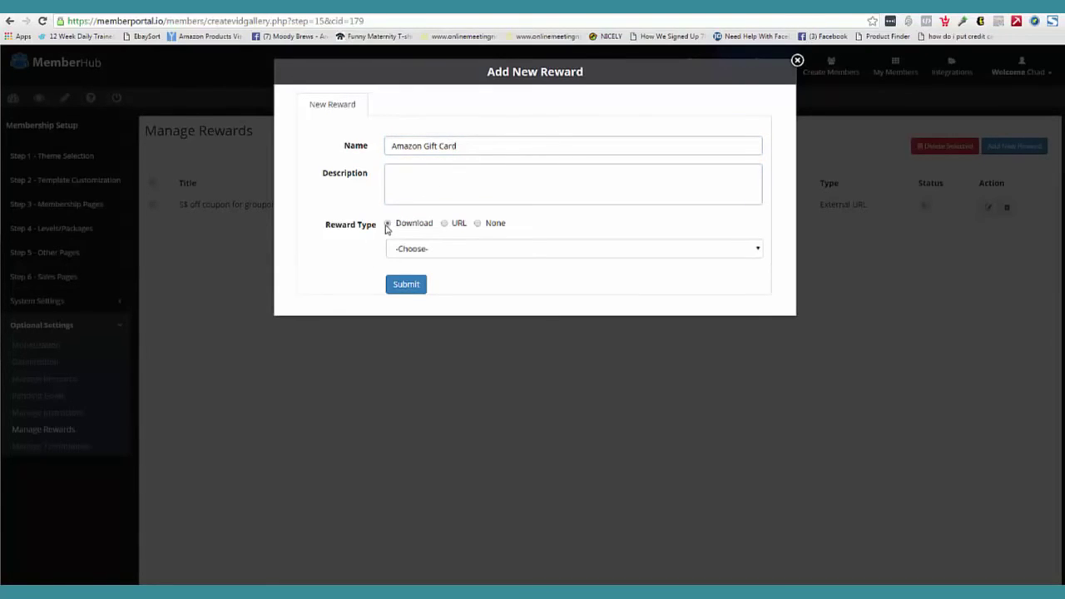
click(446, 224)
click(478, 223)
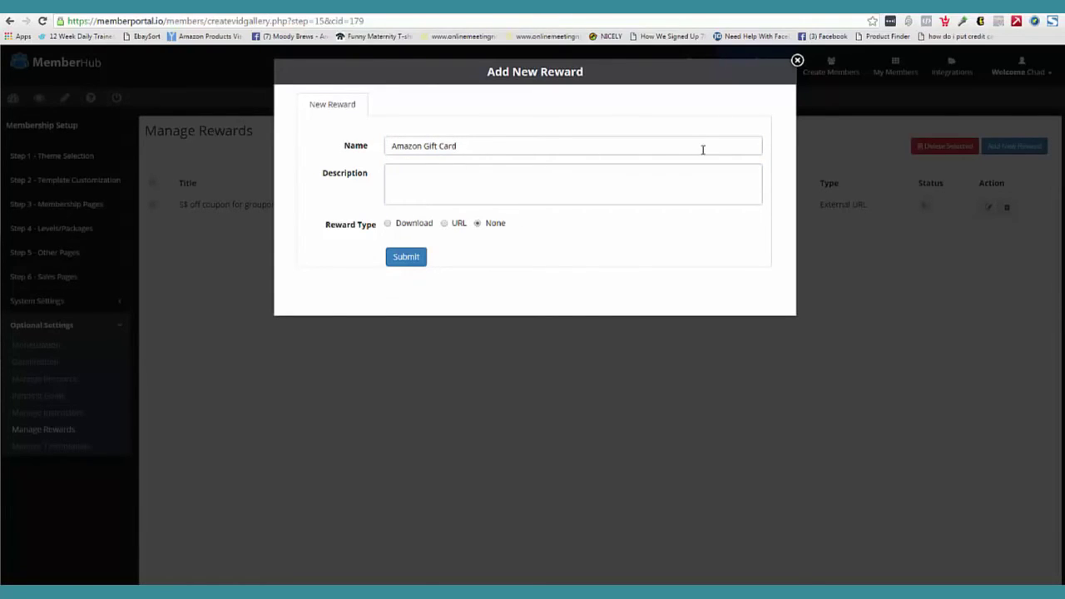
click(665, 347)
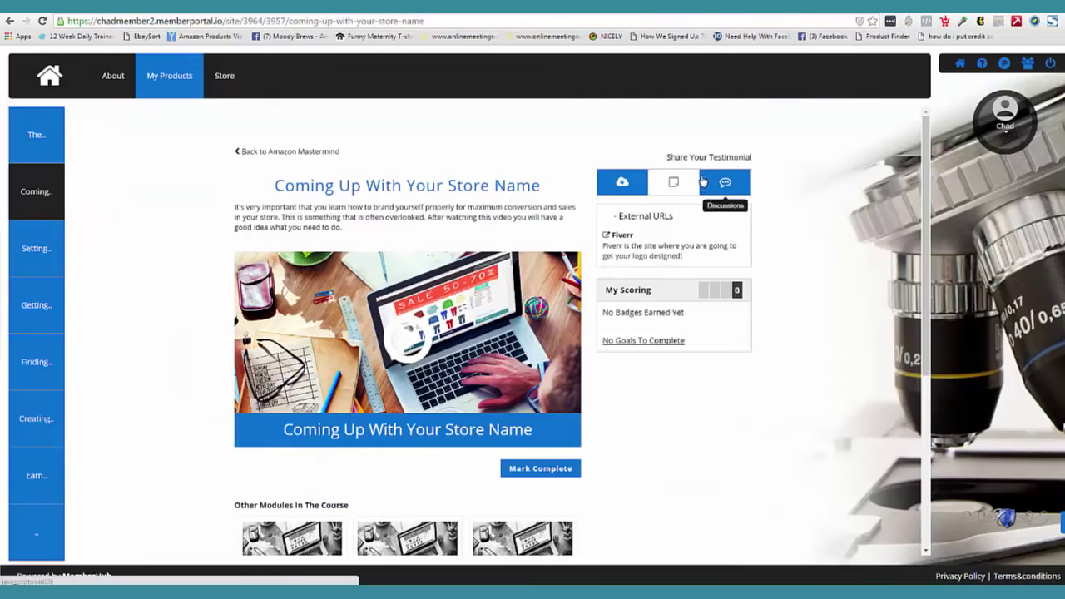
Step: From the member site home, go through Amazon Mastermind and Coming Up With Your Store Name to Setting Up Your Amazon Account
click(51, 82)
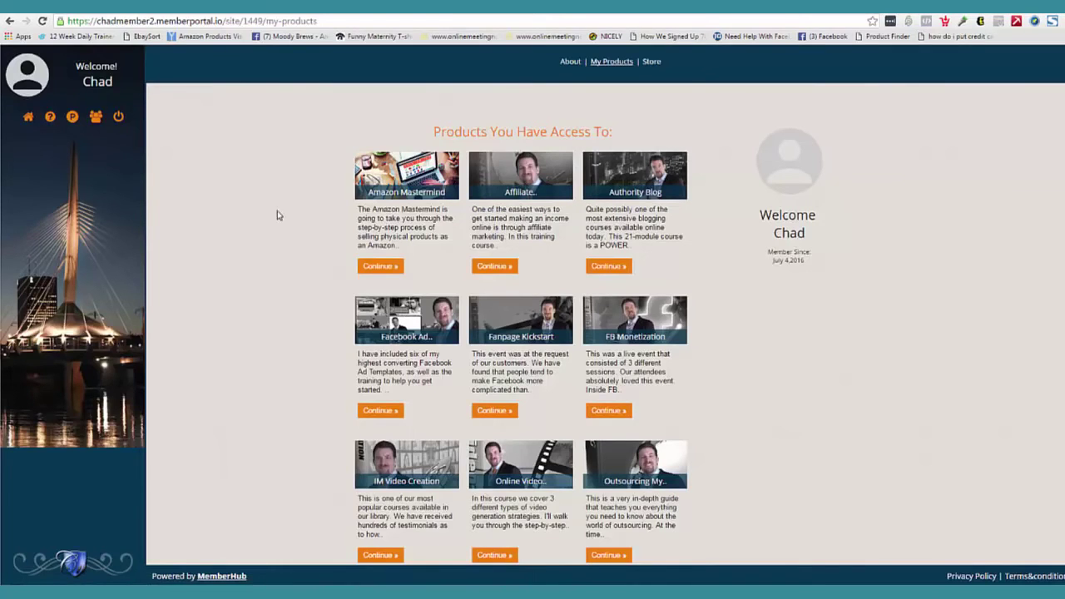
click(399, 179)
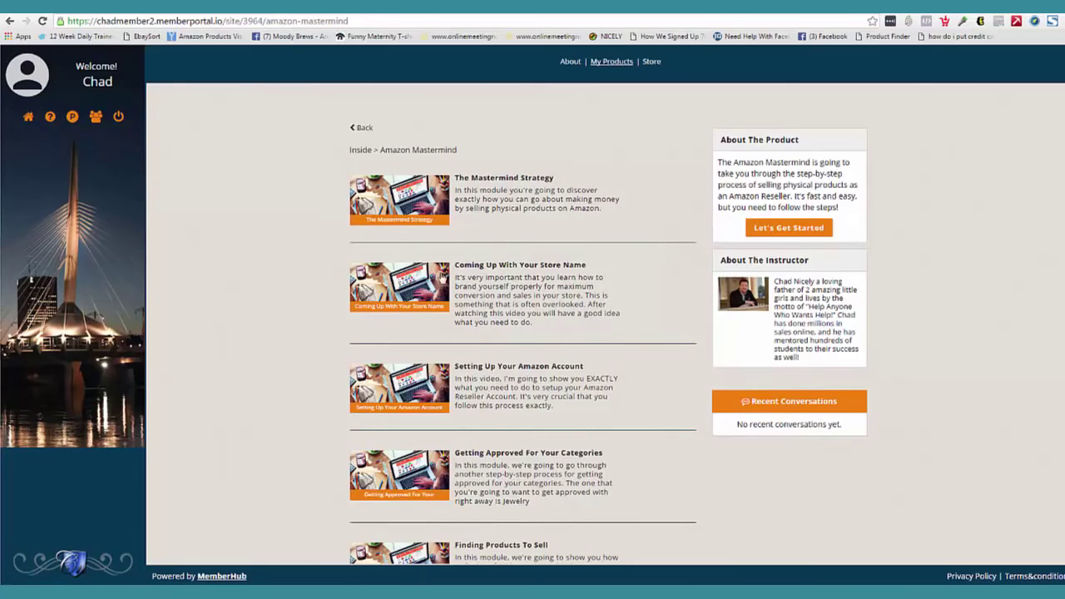
click(443, 276)
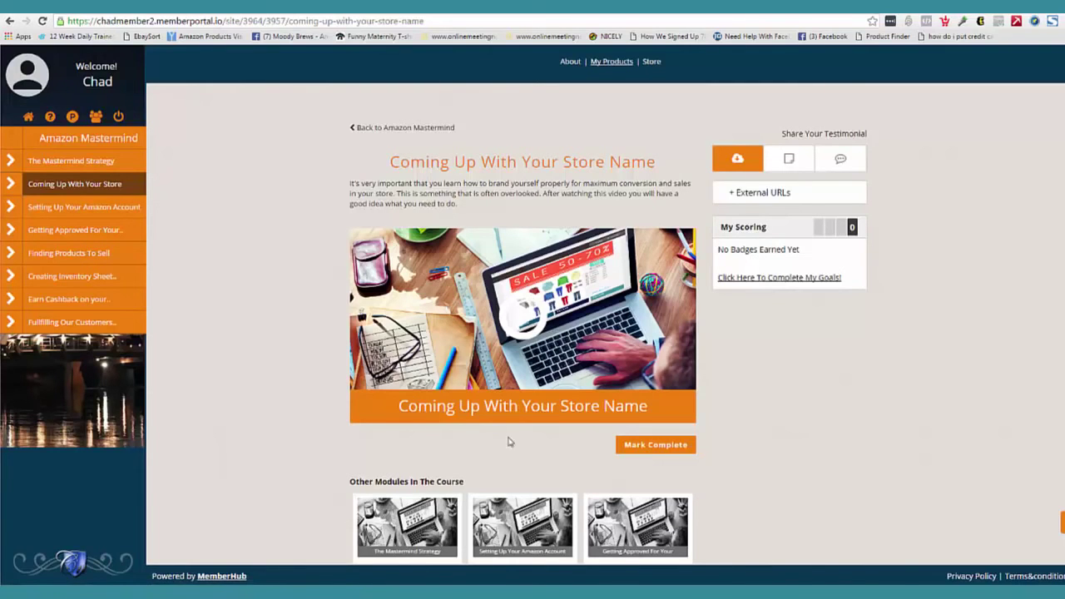
click(507, 531)
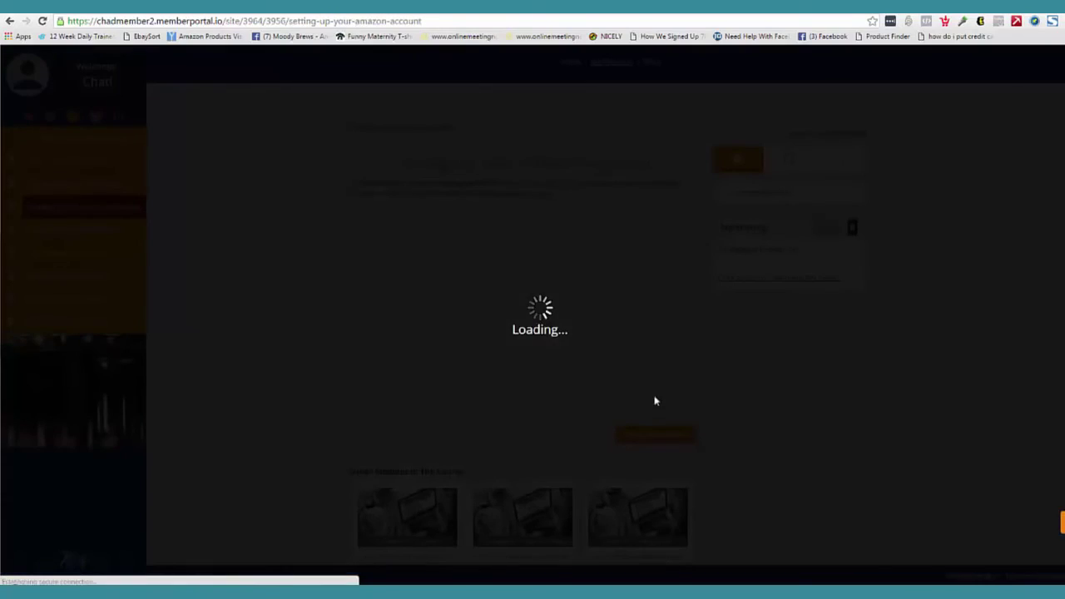